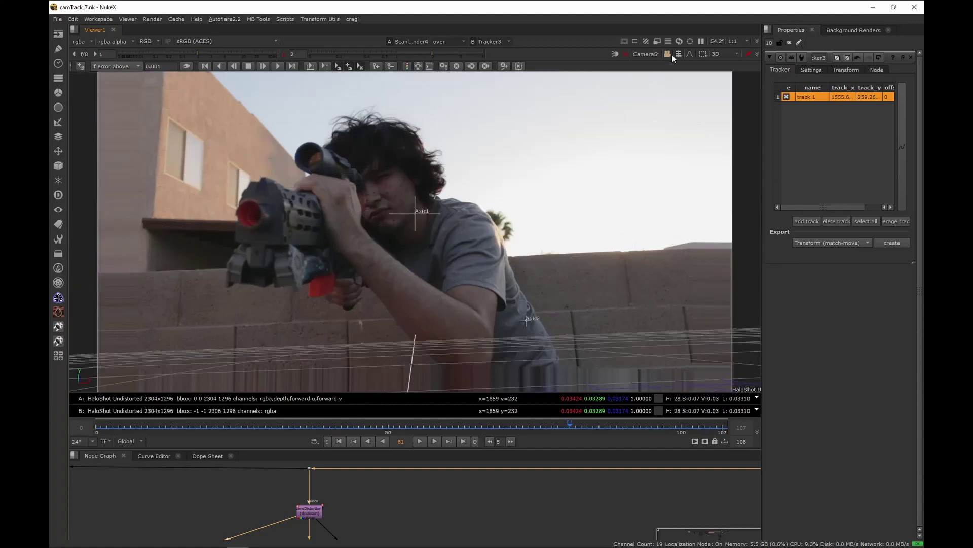
# - Examine through the shot camera how the Axis1 and Axis2 markers follow the actor, scrubbing back to frame 0
pyautogui.click(668, 54)
pyautogui.scroll(-4, 560, 233)
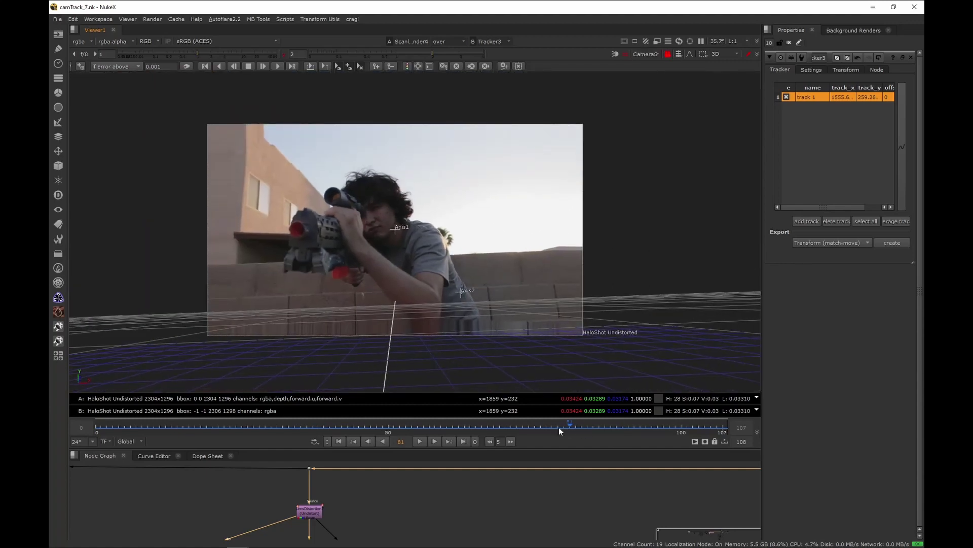
pyautogui.moveTo(558, 427); pyautogui.dragTo(324, 413)
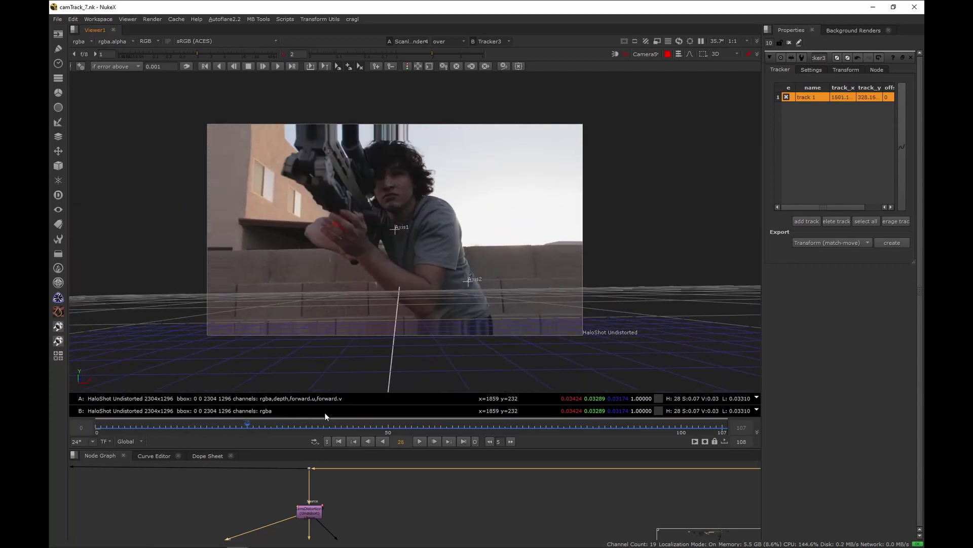
pyautogui.press('Tab')
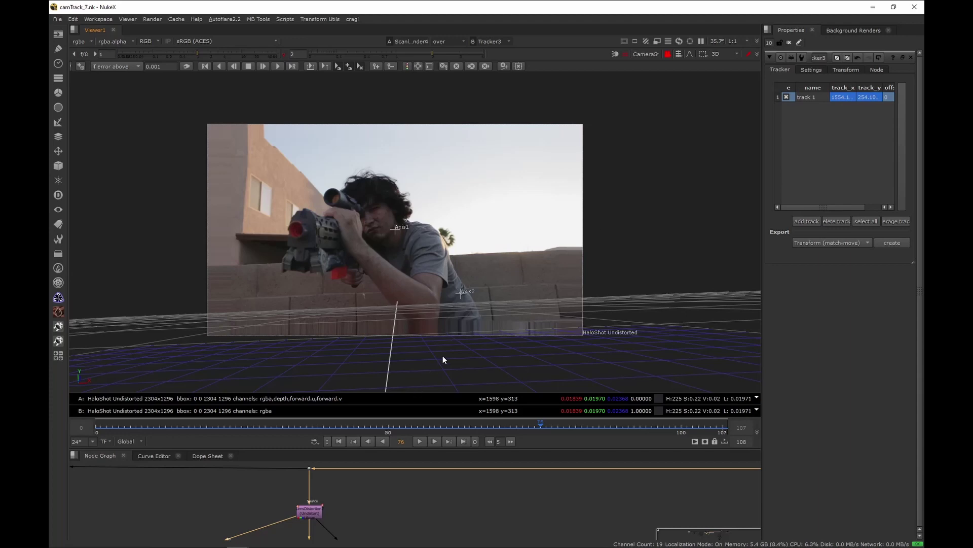
pyautogui.scroll(-1, 462, 274)
pyautogui.moveTo(429, 244); pyautogui.dragTo(483, 281, button='middle')
pyautogui.scroll(1, 462, 274)
pyautogui.scroll(1, 462, 274)
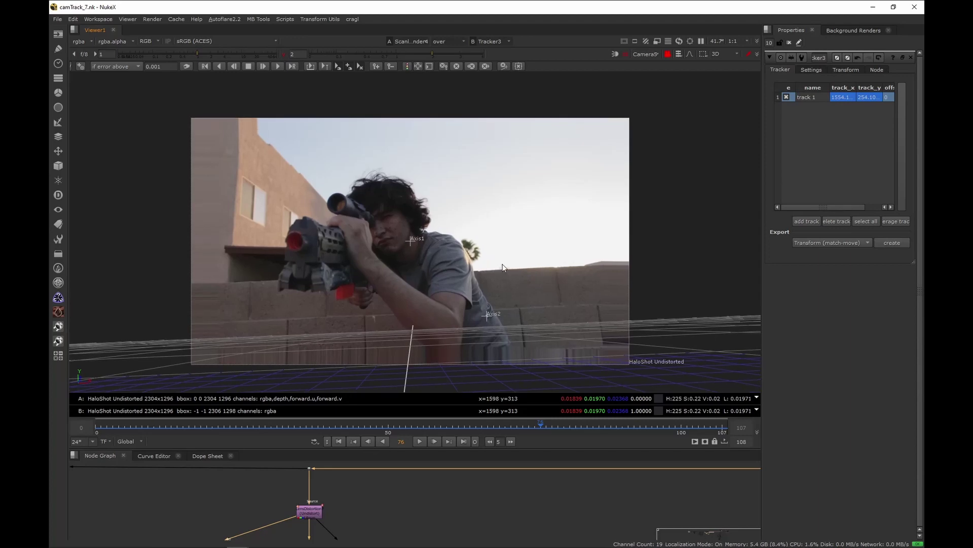
pyautogui.moveTo(552, 257); pyautogui.dragTo(522, 262, button='middle')
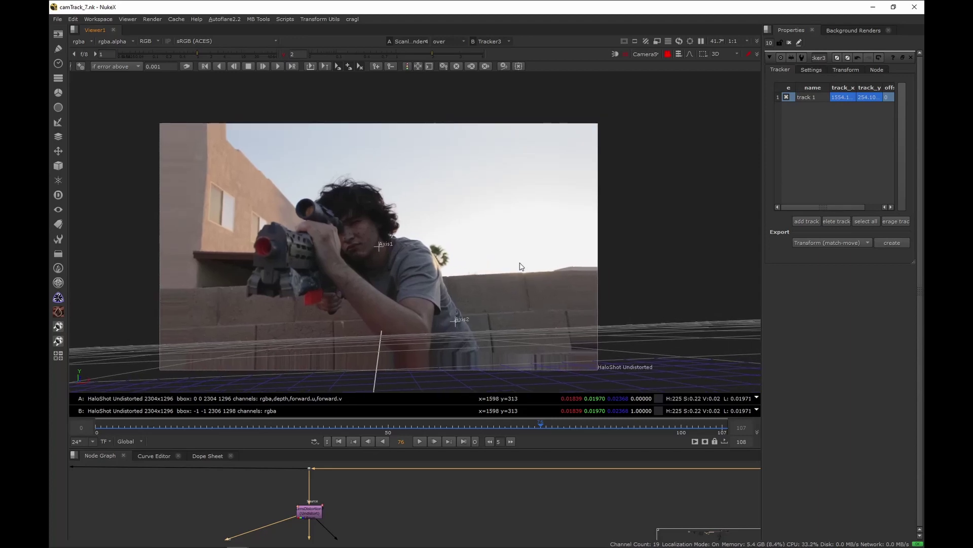
pyautogui.moveTo(542, 430); pyautogui.dragTo(94, 433)
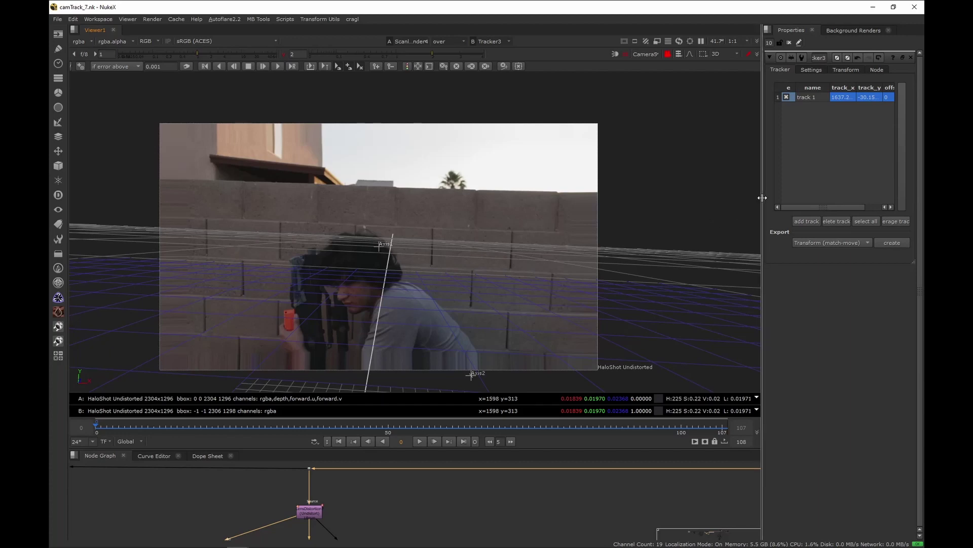
# - Paste a copy of the camera into an empty area of the node graph and display it in the viewer
pyautogui.moveTo(761, 200); pyautogui.dragTo(685, 200)
pyautogui.moveTo(522, 191); pyautogui.dragTo(485, 192, button='middle')
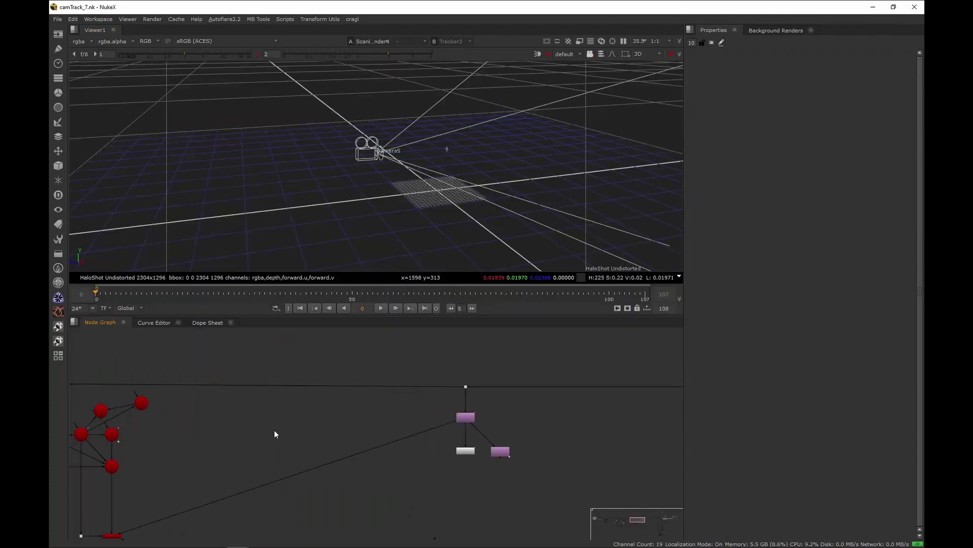
pyautogui.scroll(2, 284, 431)
pyautogui.moveTo(283, 431); pyautogui.dragTo(393, 407, button='middle')
pyautogui.scroll(2, 329, 387)
pyautogui.hotkey('ctrl', 'v')
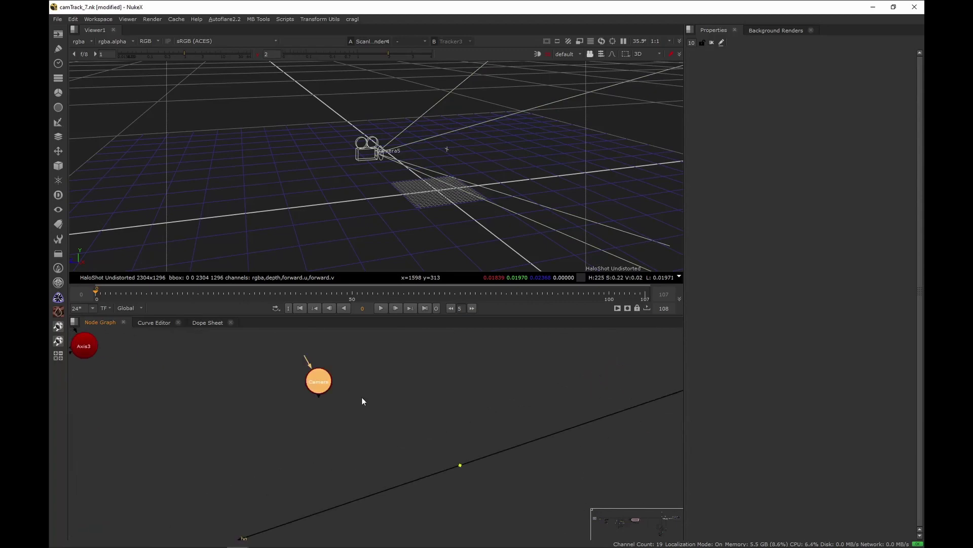
pyautogui.moveTo(325, 390); pyautogui.dragTo(349, 398)
pyautogui.moveTo(389, 365); pyautogui.dragTo(332, 401)
pyautogui.press('1')
pyautogui.click(427, 411)
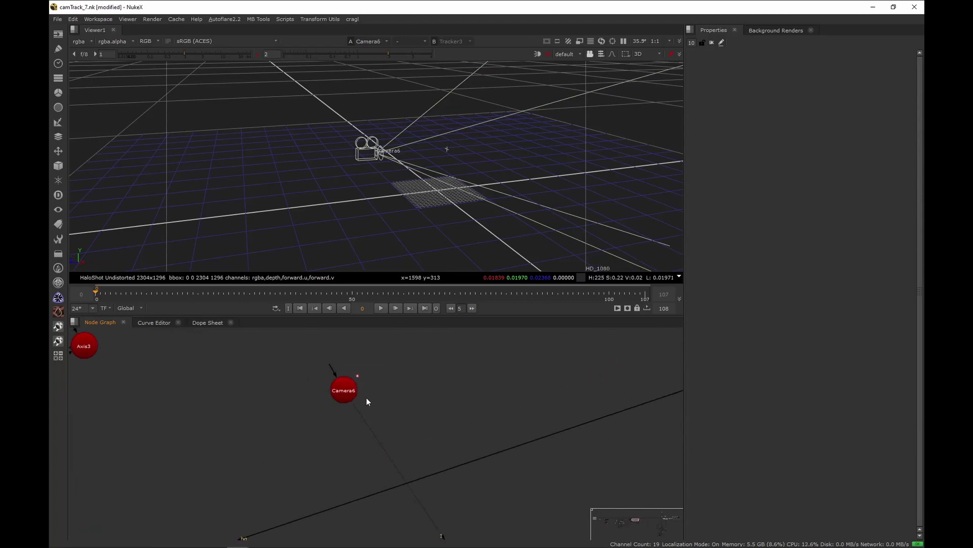
# - Inspect the pasted camera's properties and animated movement in the 3D scene, then return to the first frame
pyautogui.doubleClick(338, 393)
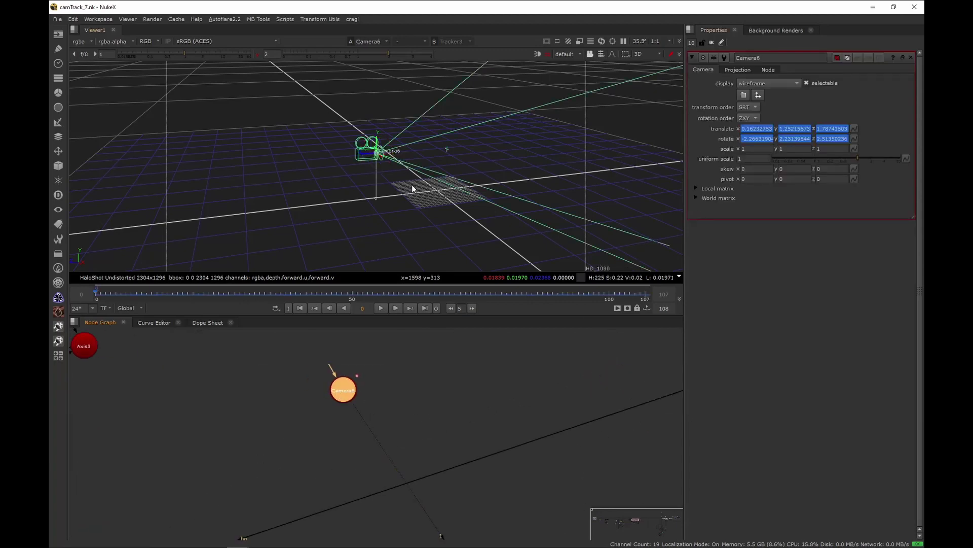
pyautogui.keyDown('ctrl'); pyautogui.moveTo(393, 165); pyautogui.dragTo(392, 150); pyautogui.keyUp('ctrl')
pyautogui.keyDown('alt'); pyautogui.moveTo(392, 150); pyautogui.dragTo(446, 149, button='middle'); pyautogui.keyUp('alt')
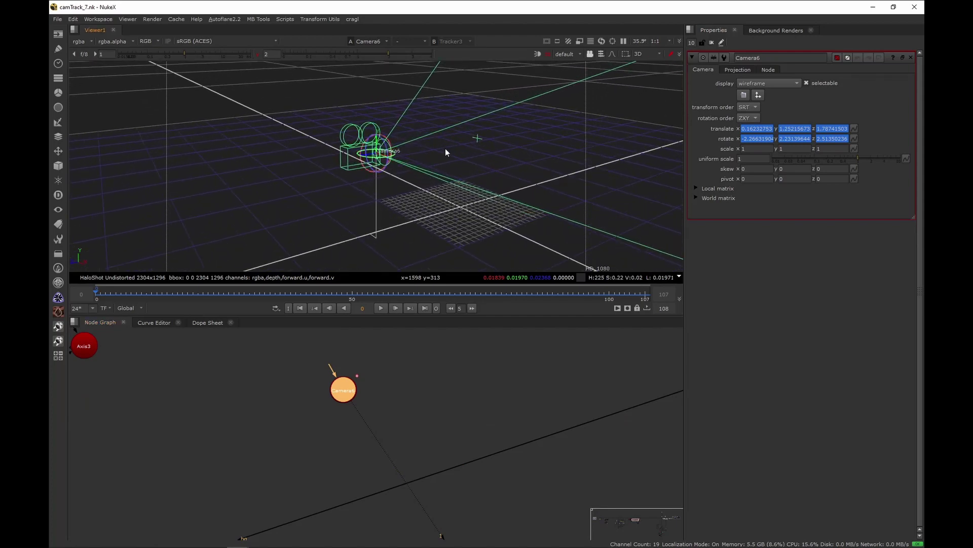
pyautogui.moveTo(104, 291); pyautogui.dragTo(376, 293)
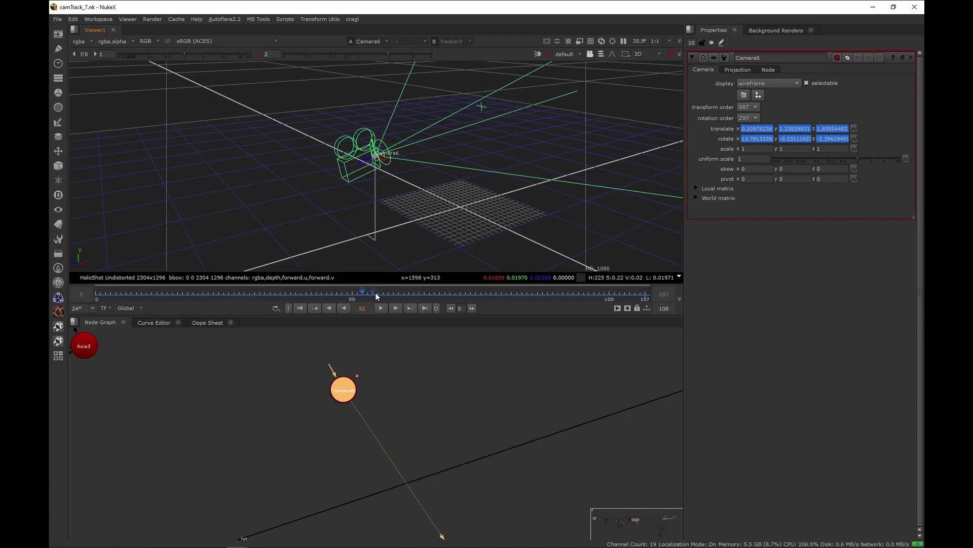
pyautogui.press('Home')
pyautogui.click(422, 383)
# - Add a 3D Axis node beside Camera6
pyautogui.scroll(-2, 416, 384)
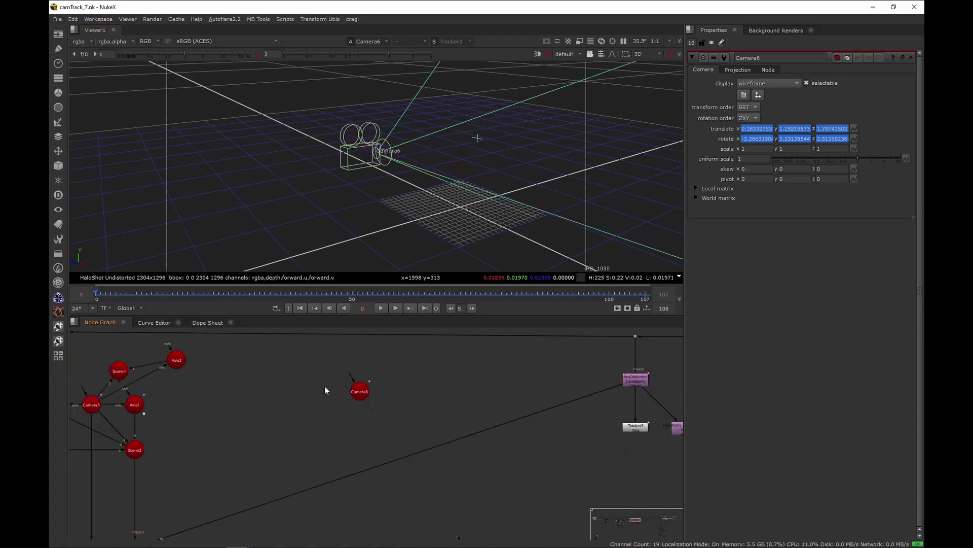
pyautogui.scroll(1, 130, 395)
pyautogui.moveTo(131, 394); pyautogui.dragTo(234, 395, button='middle')
pyautogui.moveTo(423, 389); pyautogui.dragTo(393, 388, button='middle')
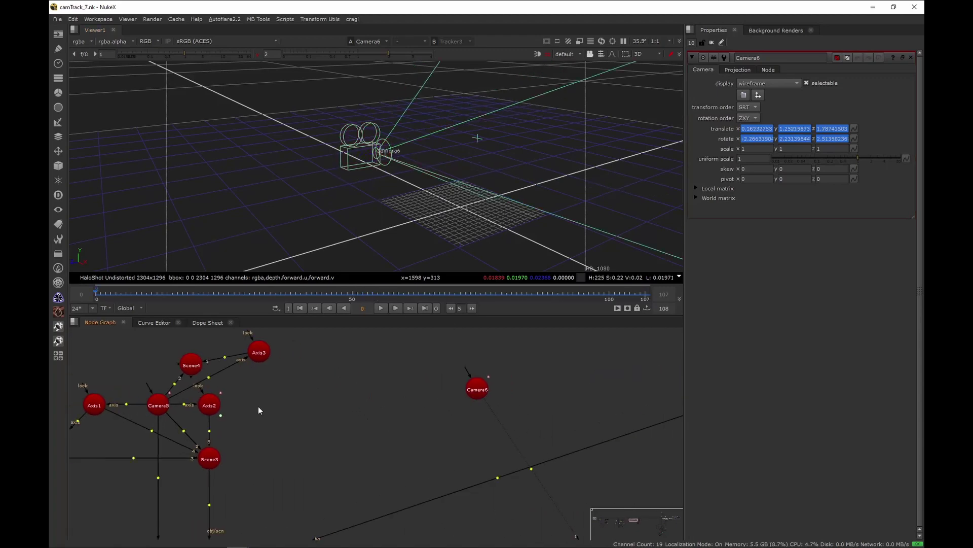
pyautogui.moveTo(238, 401); pyautogui.dragTo(284, 399, button='middle')
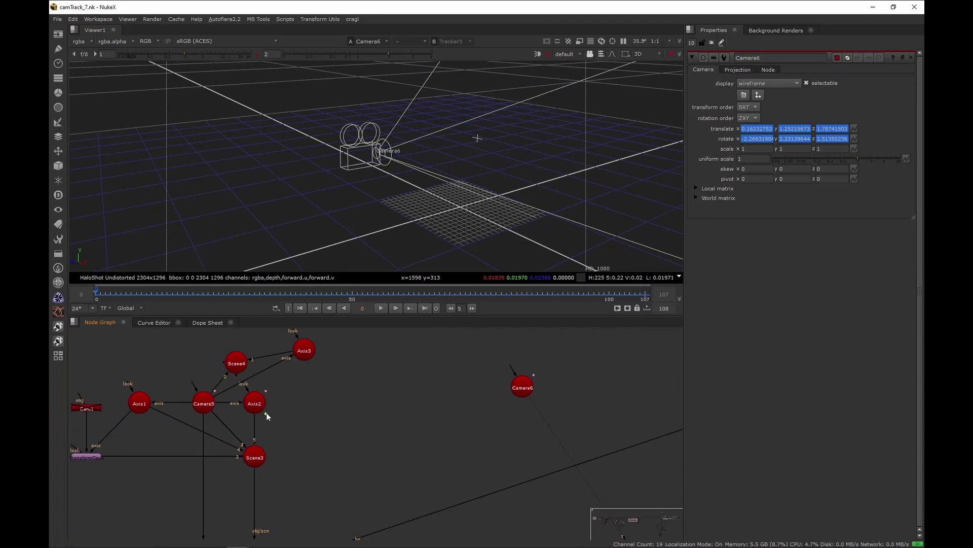
pyautogui.moveTo(563, 387); pyautogui.dragTo(449, 388, button='middle')
pyautogui.scroll(2, 449, 388)
pyautogui.press('Tab')
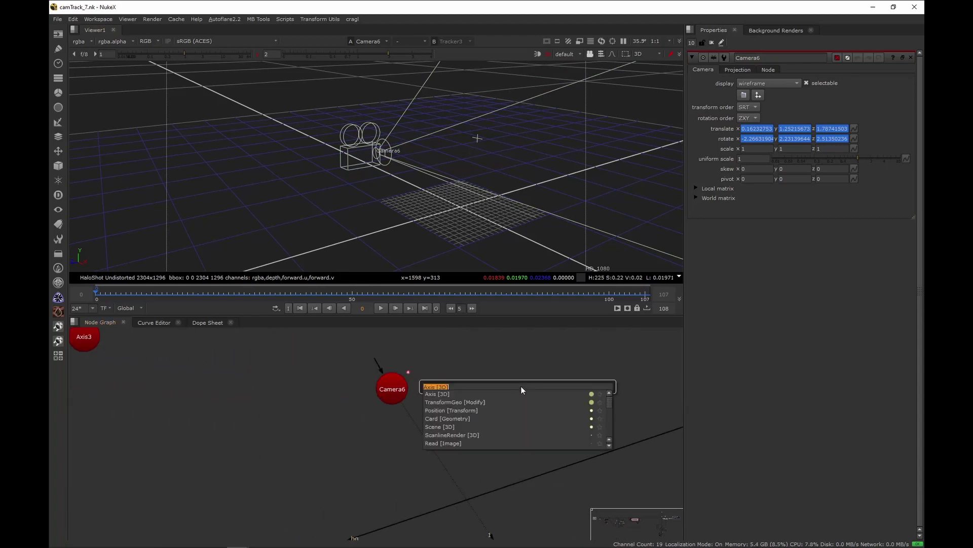
pyautogui.write('axis')
pyautogui.press('Down')
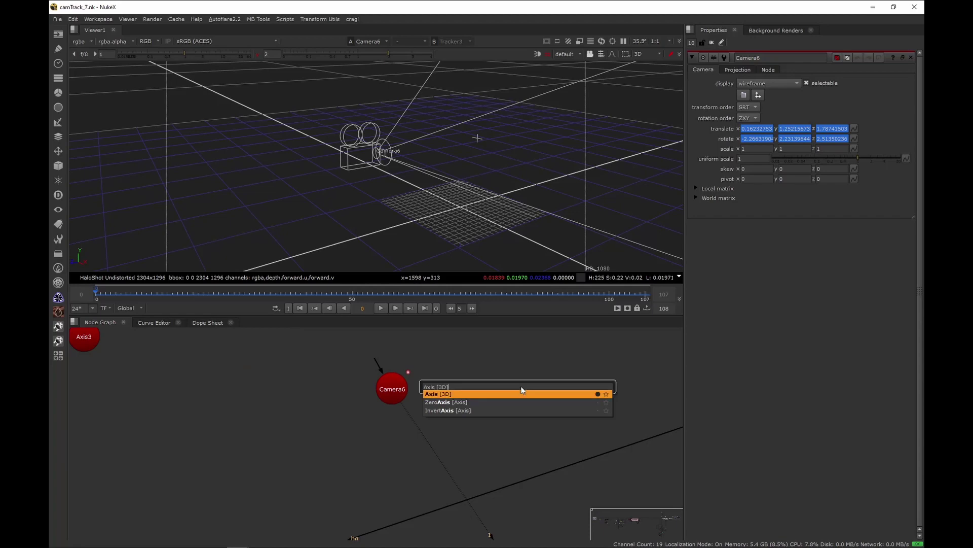
pyautogui.press('Return')
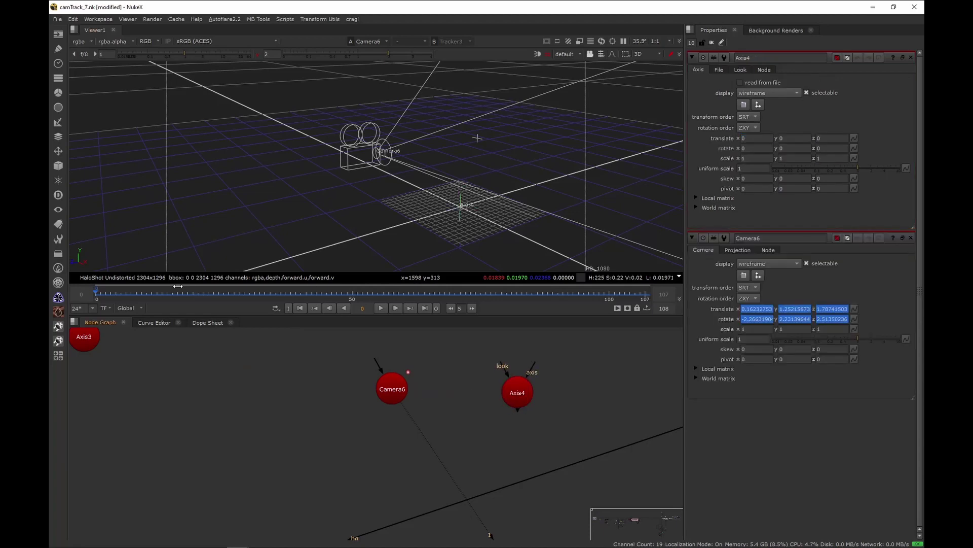
# - Connect Axis4's axis input to Camera6 and preview the parented axis in the viewer over the timeline
pyautogui.moveTo(451, 435); pyautogui.dragTo(376, 442, button='middle')
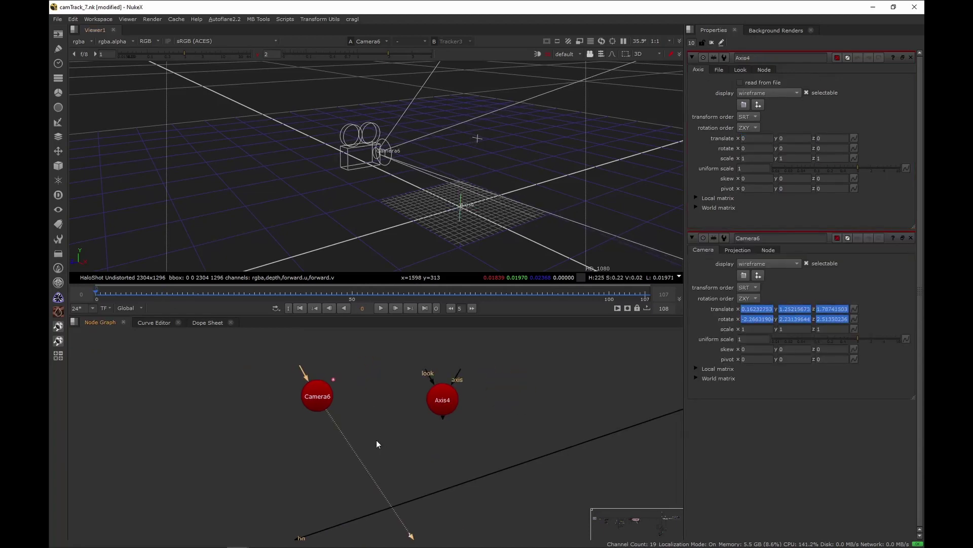
pyautogui.scroll(-2, 403, 424)
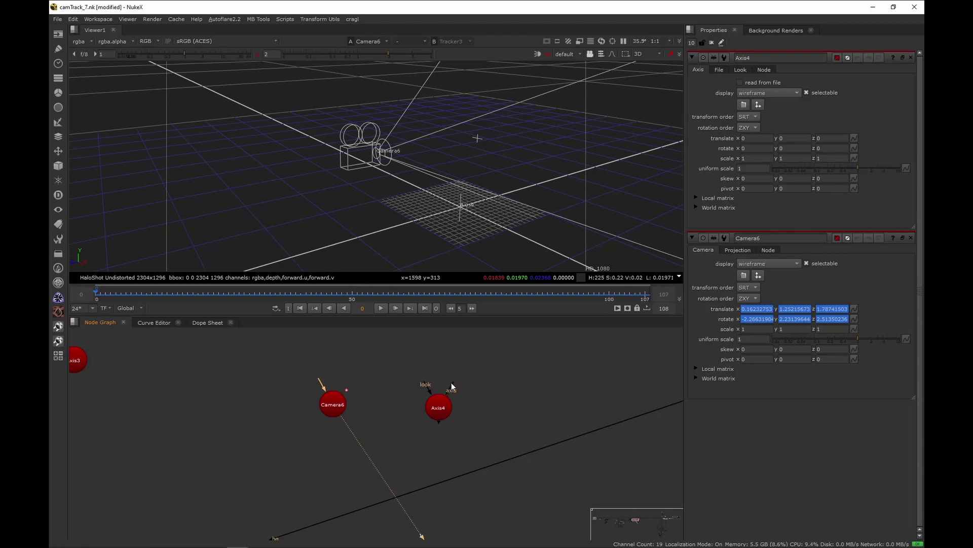
pyautogui.moveTo(452, 385); pyautogui.dragTo(334, 411)
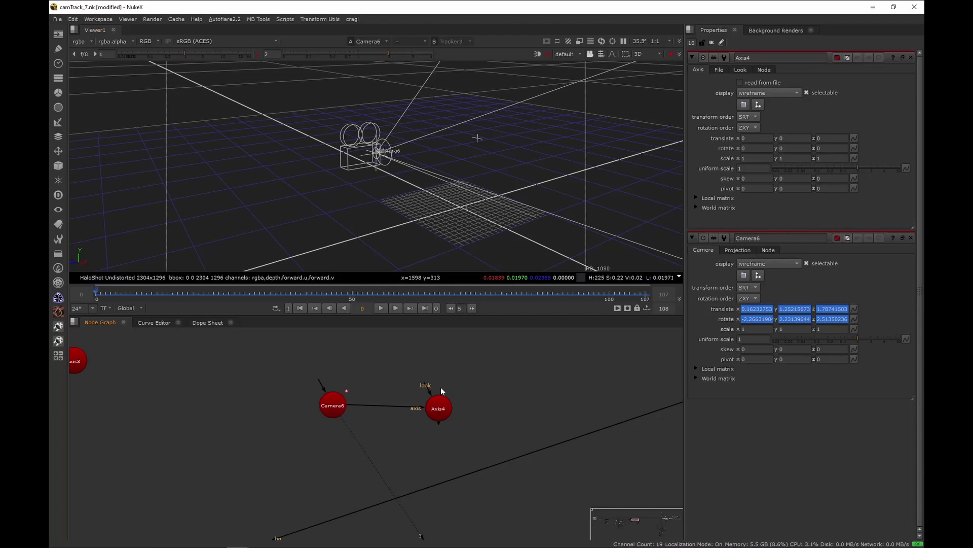
pyautogui.click(439, 403)
pyautogui.press('1')
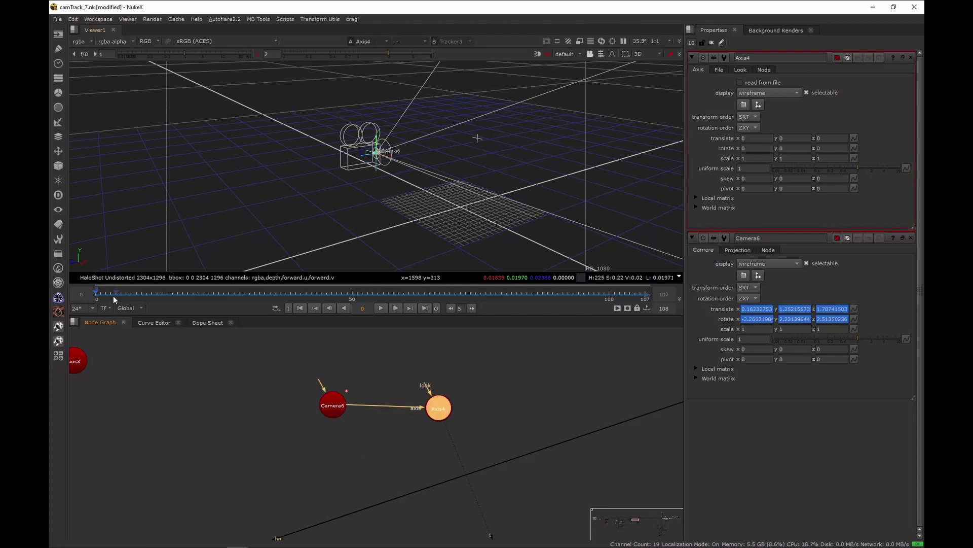
pyautogui.moveTo(114, 299); pyautogui.dragTo(230, 294)
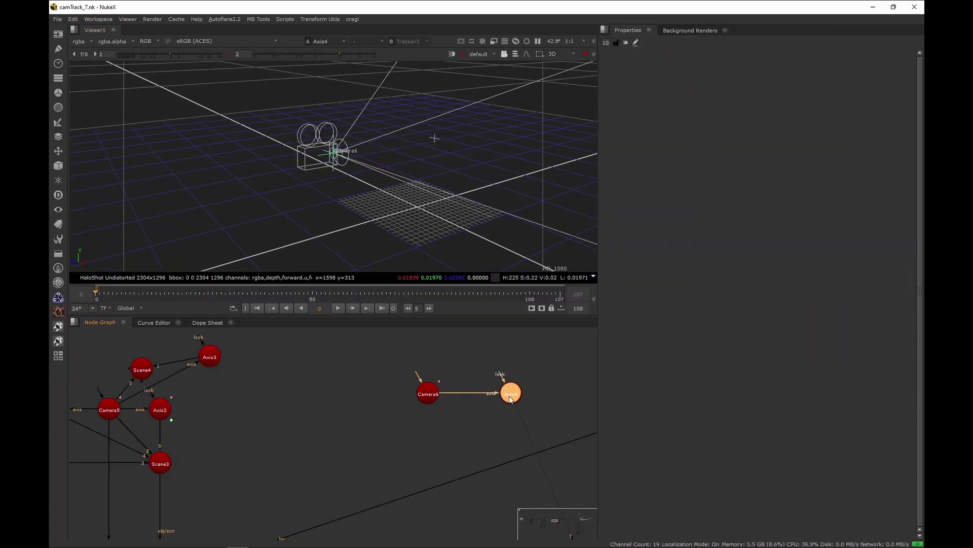
# - Copy the track_x animation of track 1 from the Tracker3 hips node
pyautogui.moveTo(509, 395); pyautogui.dragTo(313, 380, button='middle')
pyautogui.scroll(2, 312, 379)
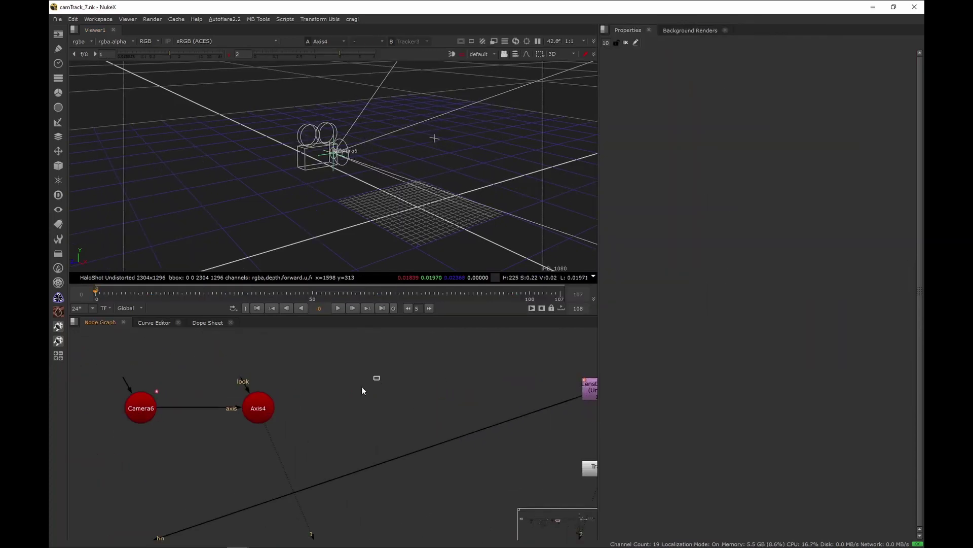
pyautogui.moveTo(429, 424); pyautogui.dragTo(288, 375, button='middle')
pyautogui.scroll(-1, 288, 375)
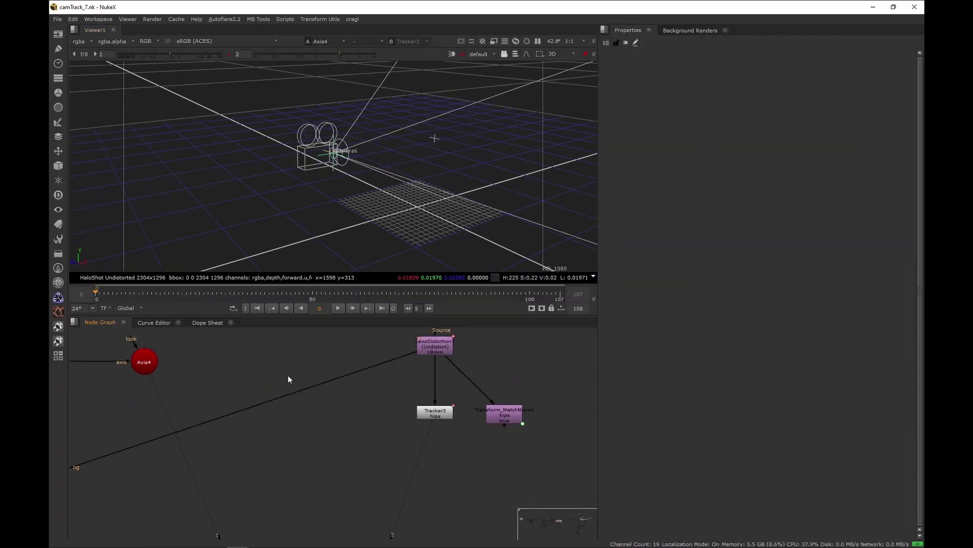
pyautogui.doubleClick(432, 417)
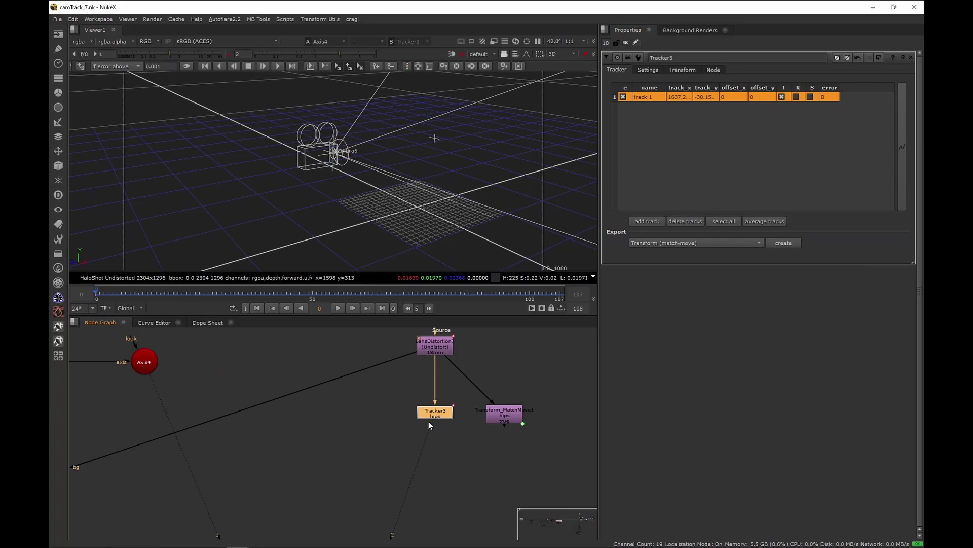
pyautogui.click(686, 97)
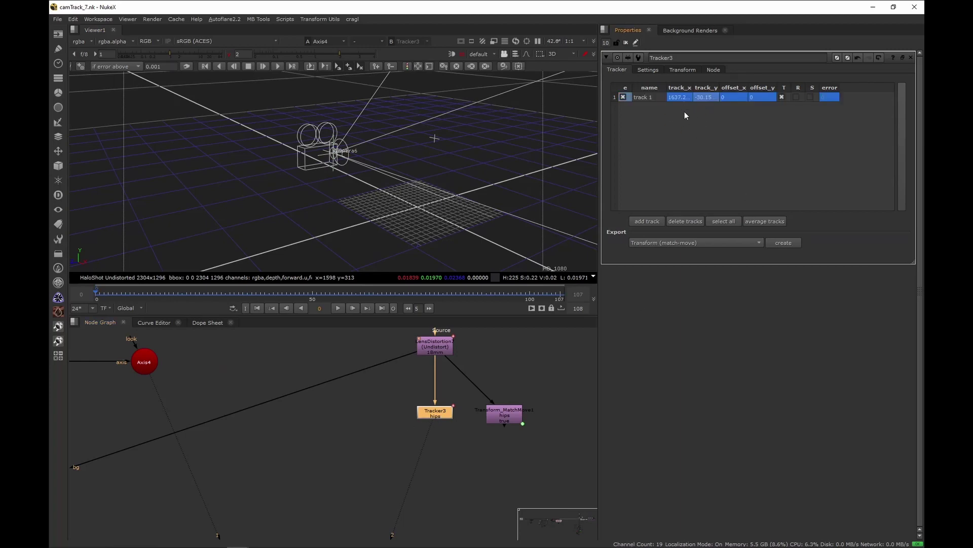
pyautogui.click(686, 97)
pyautogui.rightClick(682, 98)
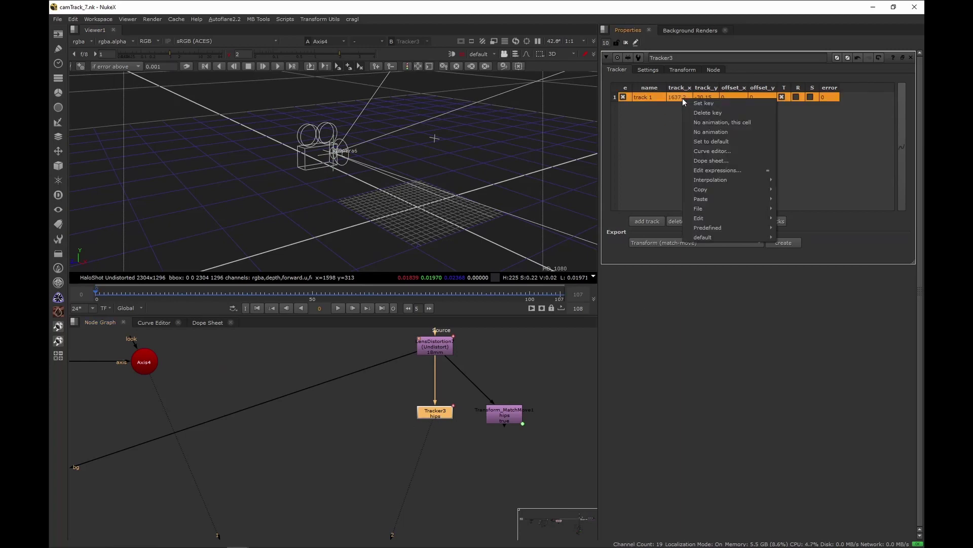
pyautogui.moveTo(718, 190)
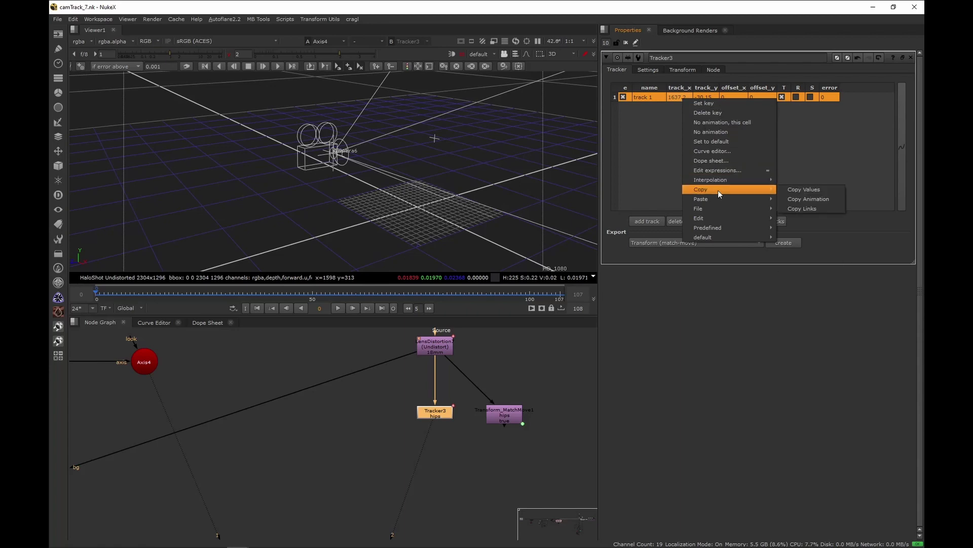
pyautogui.click(805, 199)
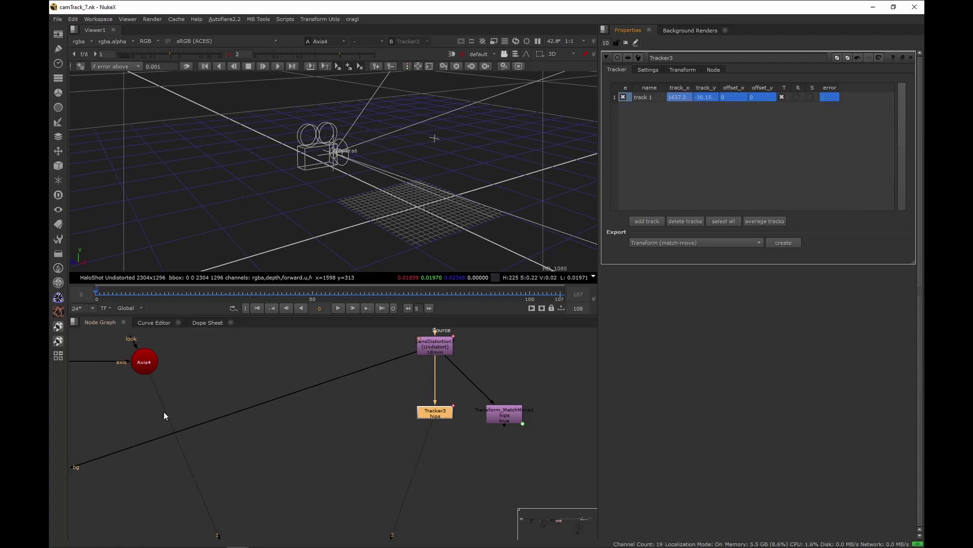
# - Paste the copied track_x animation into the translate x value of Axis4
pyautogui.moveTo(163, 412); pyautogui.dragTo(352, 388, button='middle')
pyautogui.doubleClick(344, 380)
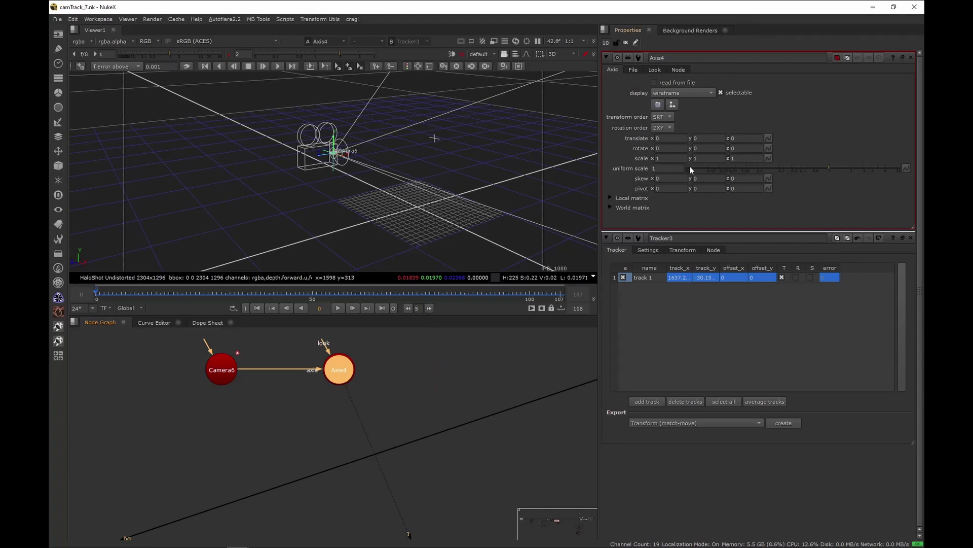
pyautogui.rightClick(661, 138)
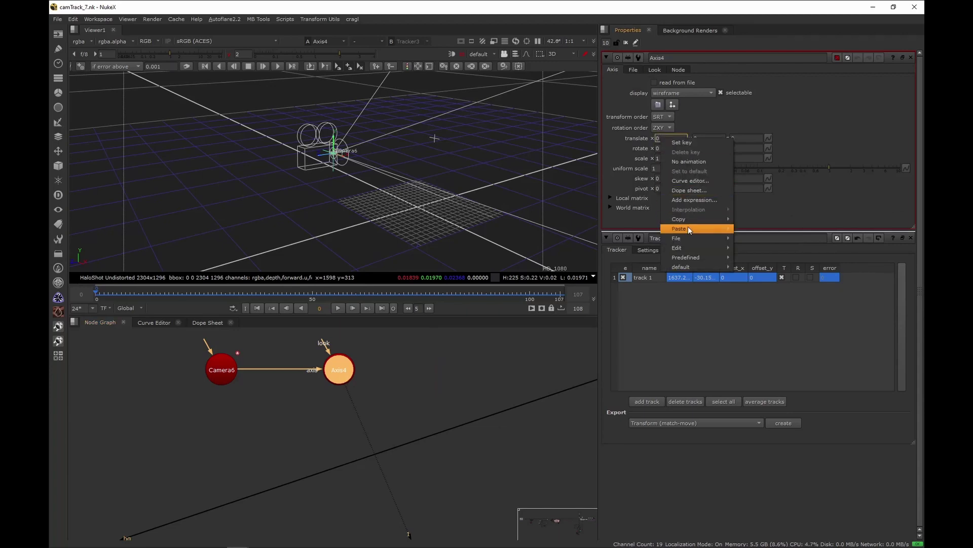
pyautogui.moveTo(689, 227)
pyautogui.click(750, 228)
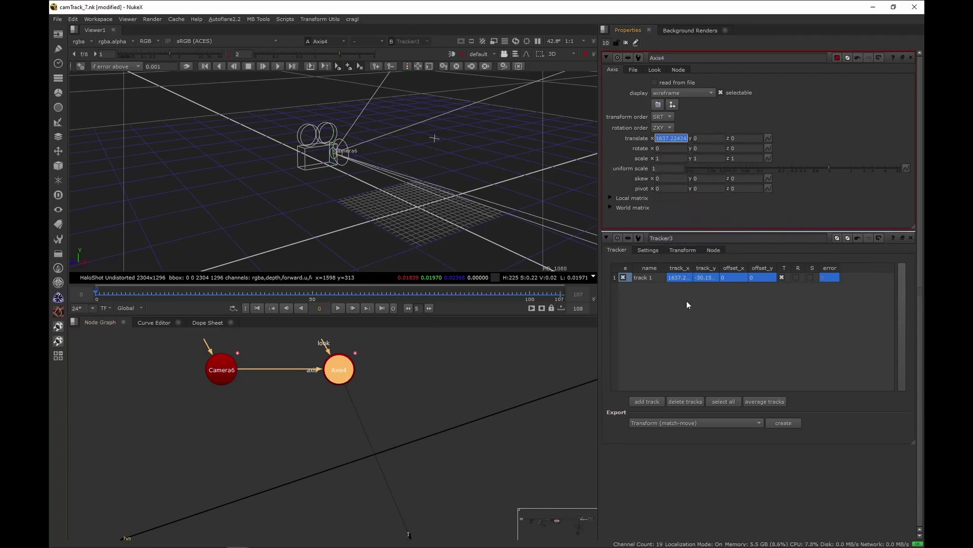
pyautogui.click(684, 277)
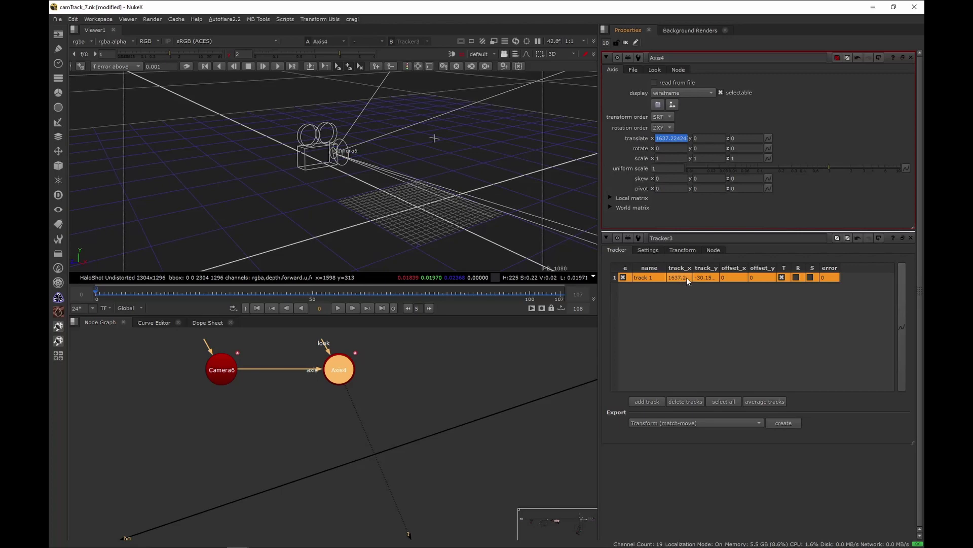
pyautogui.click(668, 139)
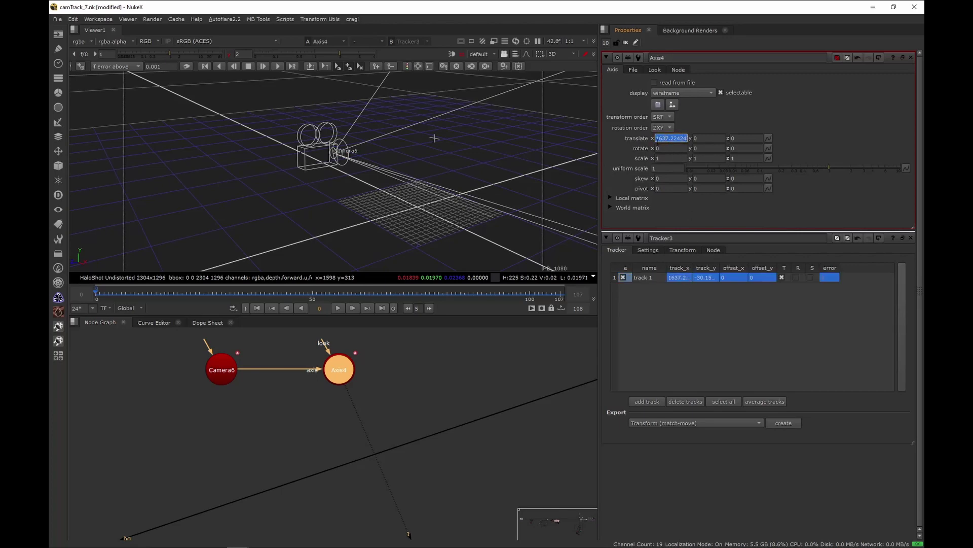
# - Copy the track_y animation of track 1 from Tracker3 into the translate y value of Axis4
pyautogui.click(465, 343)
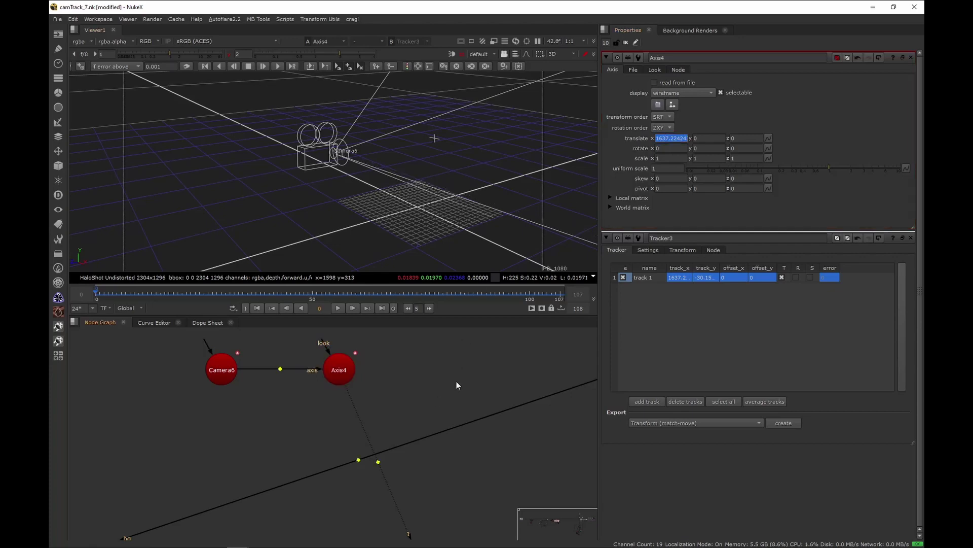
pyautogui.rightClick(714, 279)
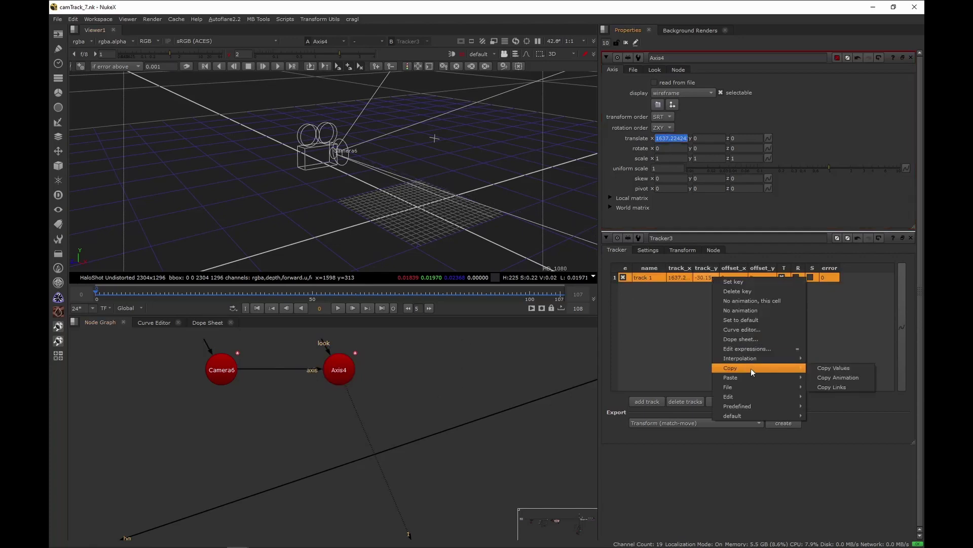
pyautogui.click(659, 323)
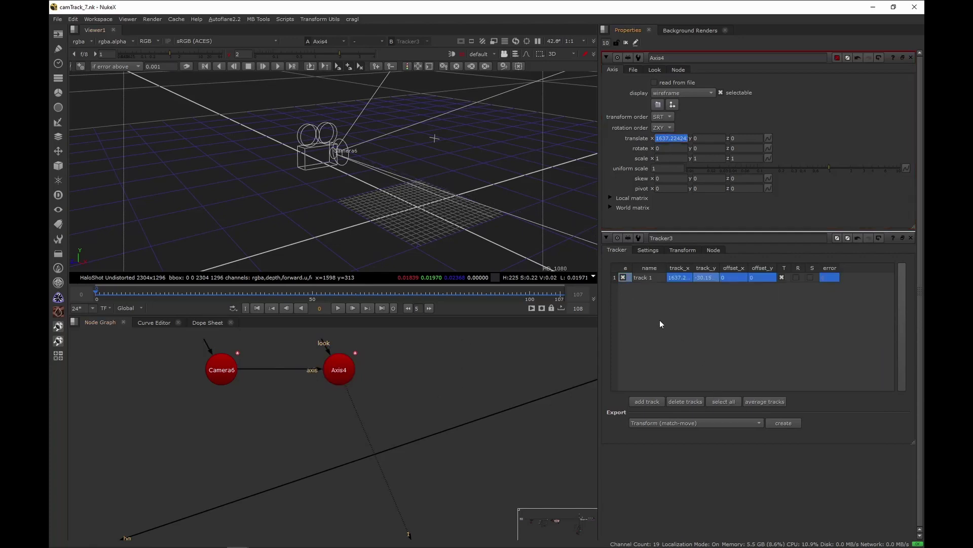
pyautogui.click(654, 278)
pyautogui.click(153, 323)
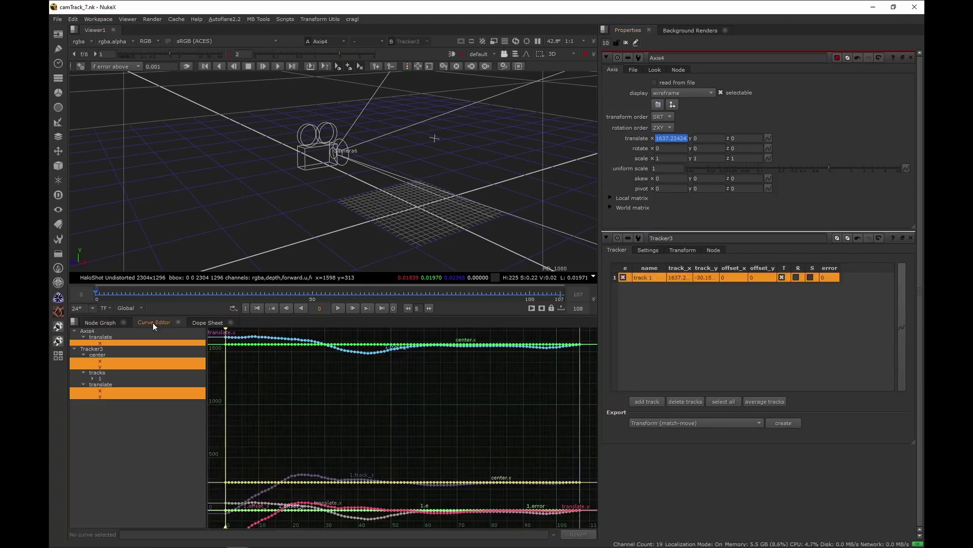
pyautogui.moveTo(278, 315); pyautogui.dragTo(253, 240)
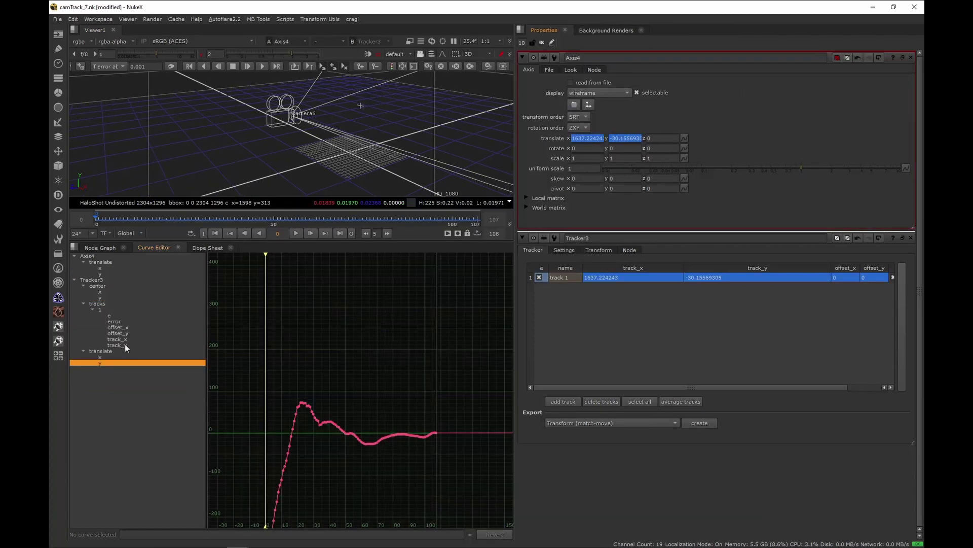
# - Examine Tracker3's track_y curve in the Curve Editor and check how the tracked values move Axis4 over the timeline
pyautogui.click(131, 345)
pyautogui.moveTo(467, 275); pyautogui.dragTo(258, 447)
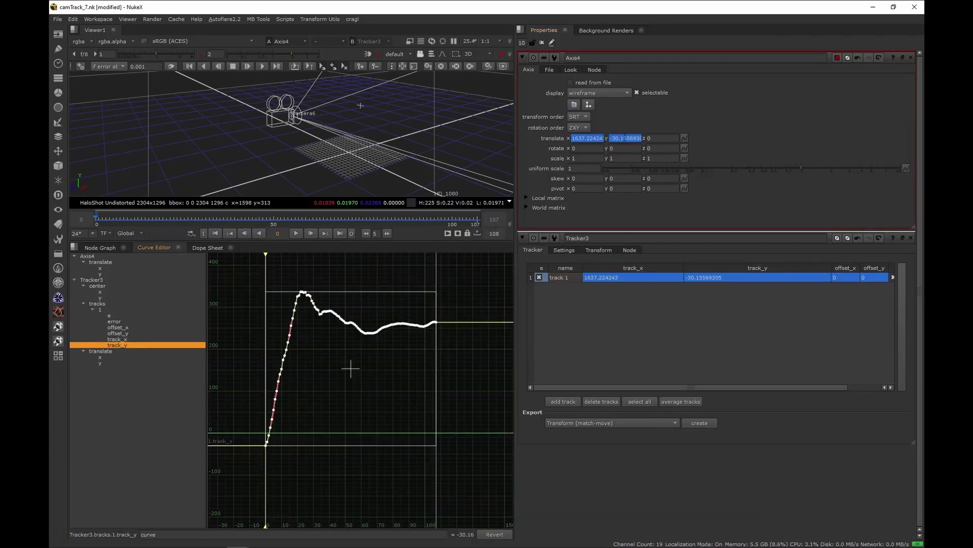
pyautogui.moveTo(202, 221); pyautogui.dragTo(290, 219)
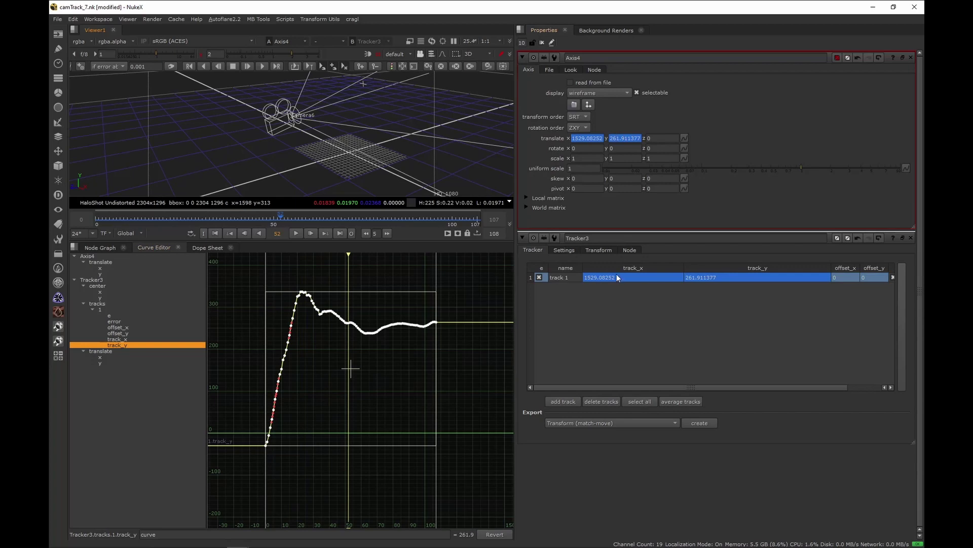
pyautogui.moveTo(258, 220)
pyautogui.mouseDown()
pyautogui.moveTo(289, 218)
pyautogui.moveTo(239, 219)
pyautogui.moveTo(292, 217)
pyautogui.moveTo(206, 217)
pyautogui.moveTo(256, 219)
pyautogui.mouseUp()
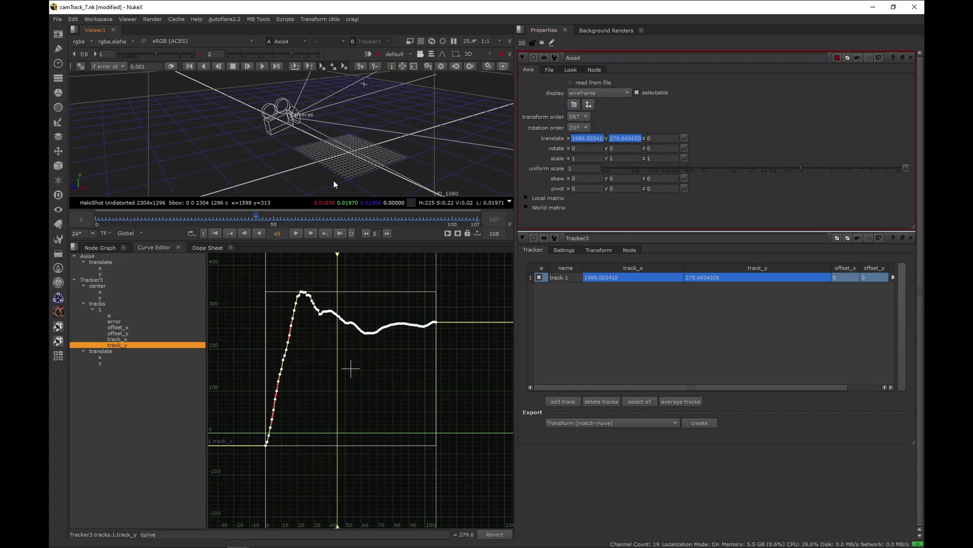
pyautogui.keyDown('ctrl'); pyautogui.moveTo(398, 124); pyautogui.dragTo(304, 188); pyautogui.keyUp('ctrl')
pyautogui.moveTo(177, 220); pyautogui.dragTo(157, 214)
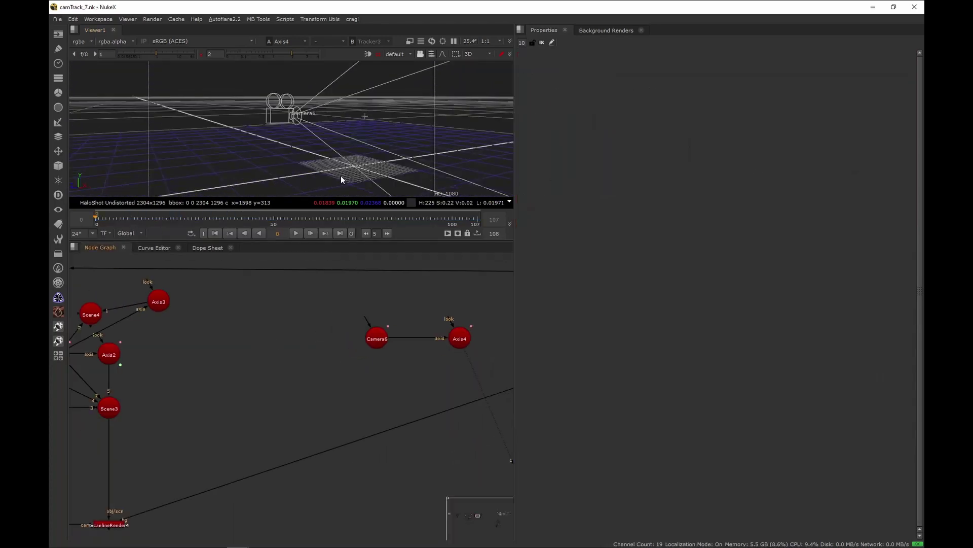
# - Enlarge the viewer area and add a Card node in the graph beside Camera6
pyautogui.moveTo(293, 243); pyautogui.dragTo(294, 297)
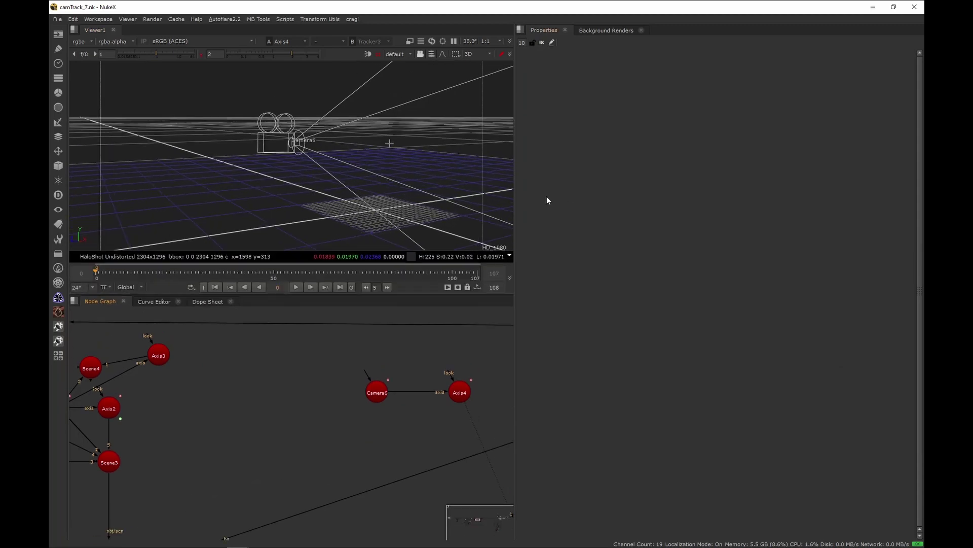
pyautogui.moveTo(516, 192); pyautogui.dragTo(655, 179)
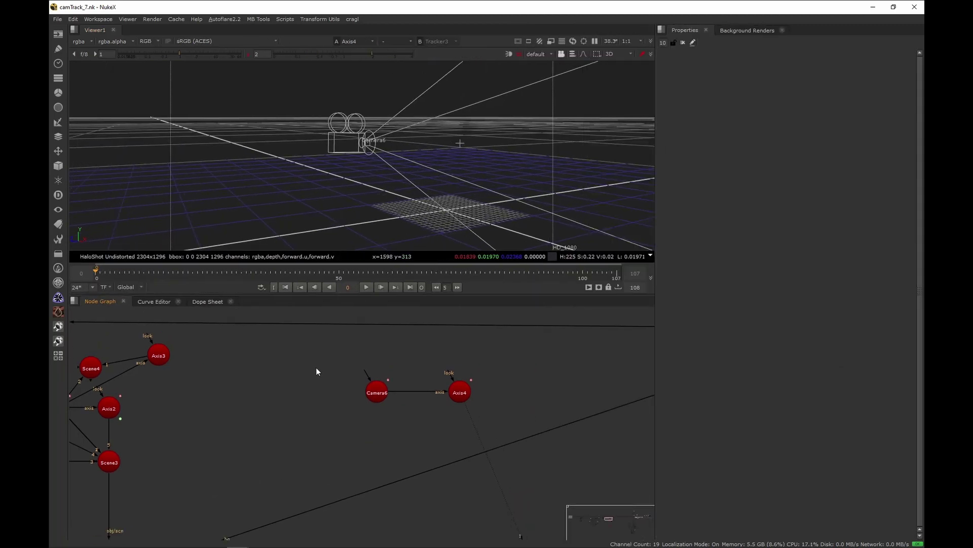
pyautogui.press('Tab')
pyautogui.write('card')
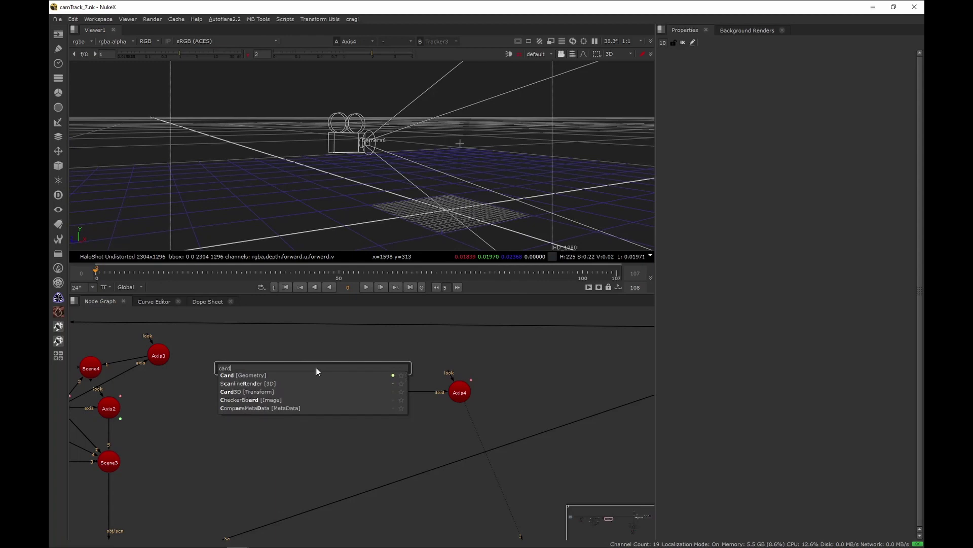
pyautogui.press('Return')
pyautogui.scroll(3, 291, 358)
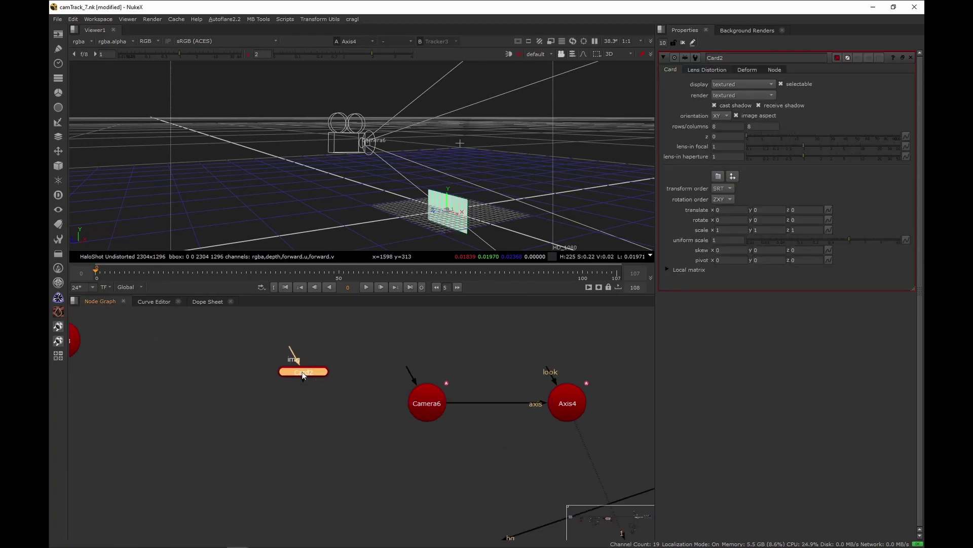
pyautogui.scroll(-2, 308, 361)
# - Add a TransformGeo node fed by Card2 and space the two nodes apart
pyautogui.press('Tab')
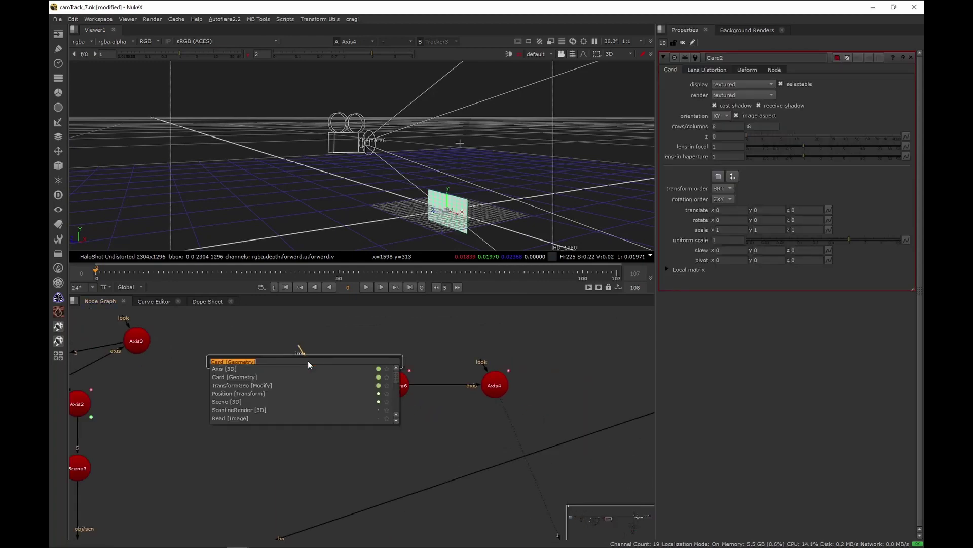
pyautogui.write('tra')
pyautogui.click(264, 369)
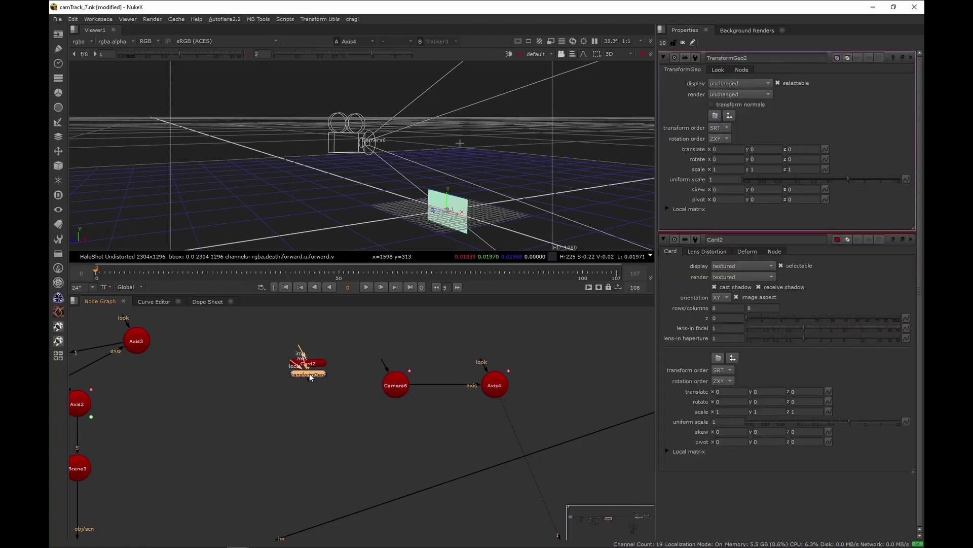
pyautogui.moveTo(306, 364); pyautogui.dragTo(273, 373)
# - Add an unconnected 3D Axis node between Card2 and Camera6 and close all open node properties
pyautogui.click(394, 386)
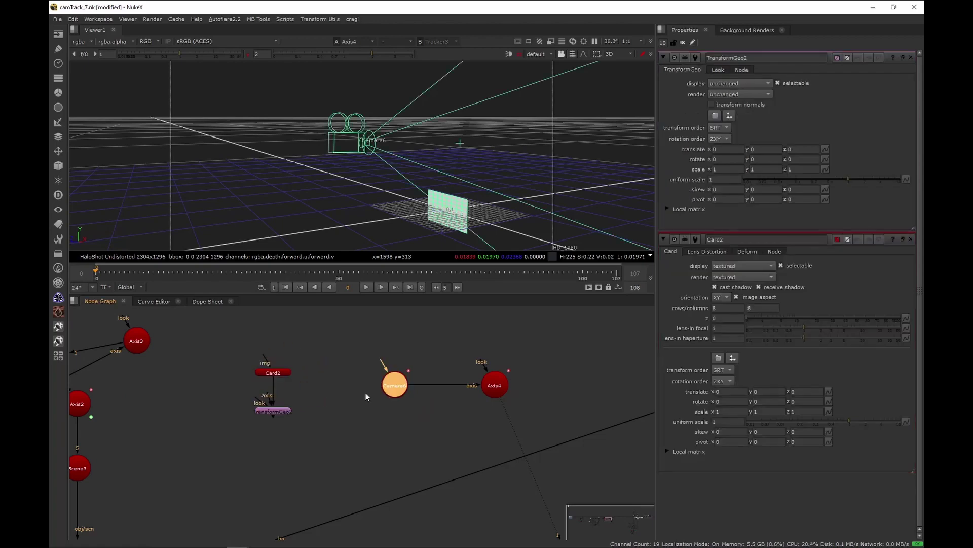
pyautogui.click(351, 385)
pyautogui.press('Tab')
pyautogui.write('axis')
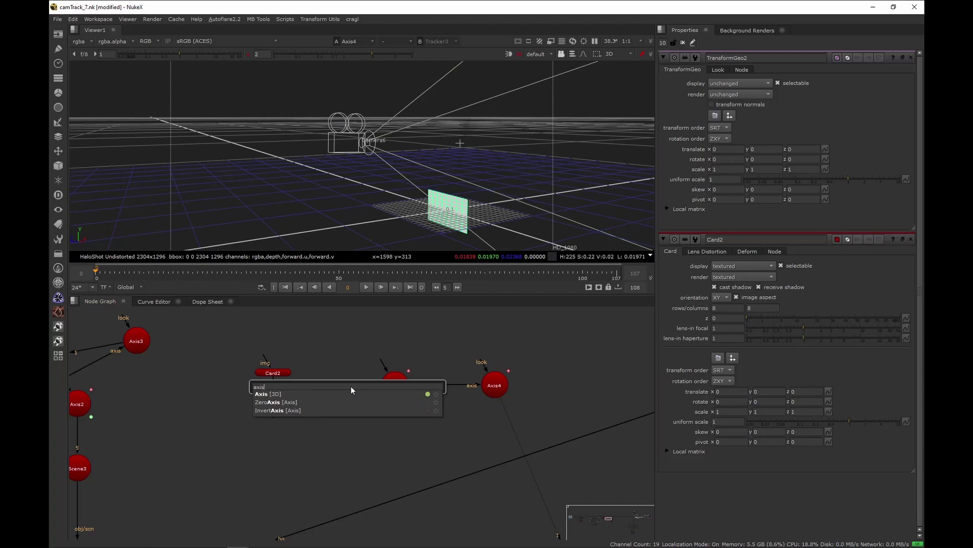
pyautogui.press('Return')
pyautogui.moveTo(350, 388); pyautogui.dragTo(343, 390)
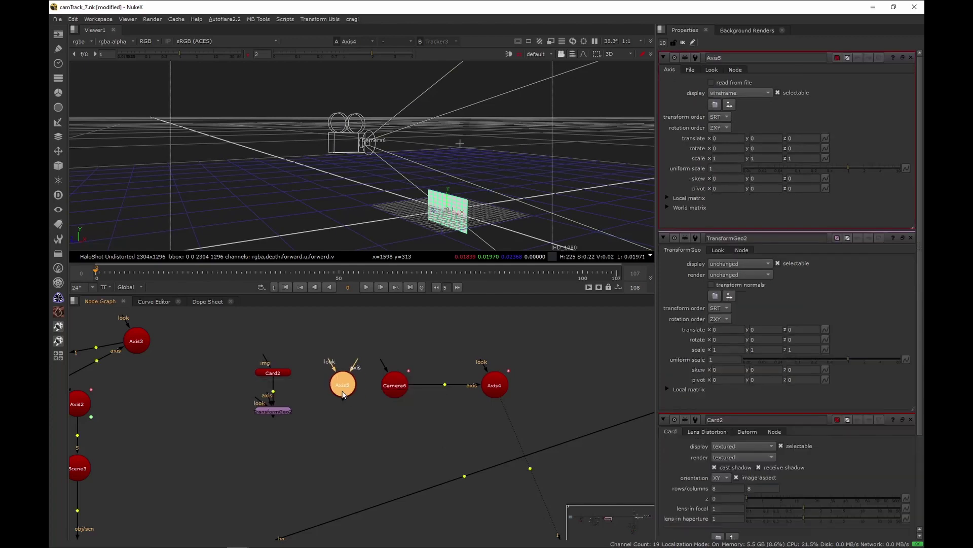
pyautogui.click(355, 417)
pyautogui.click(683, 43)
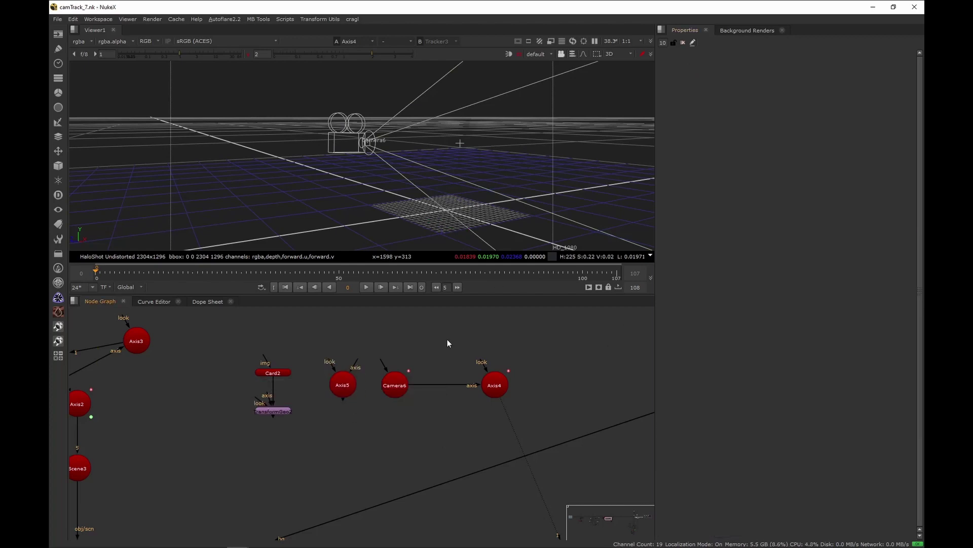
# - Connect Axis5's axis input to Camera6 and check over the timeline that it follows the camera
pyautogui.moveTo(447, 339); pyautogui.dragTo(470, 340, button='middle')
pyautogui.scroll(2, 373, 365)
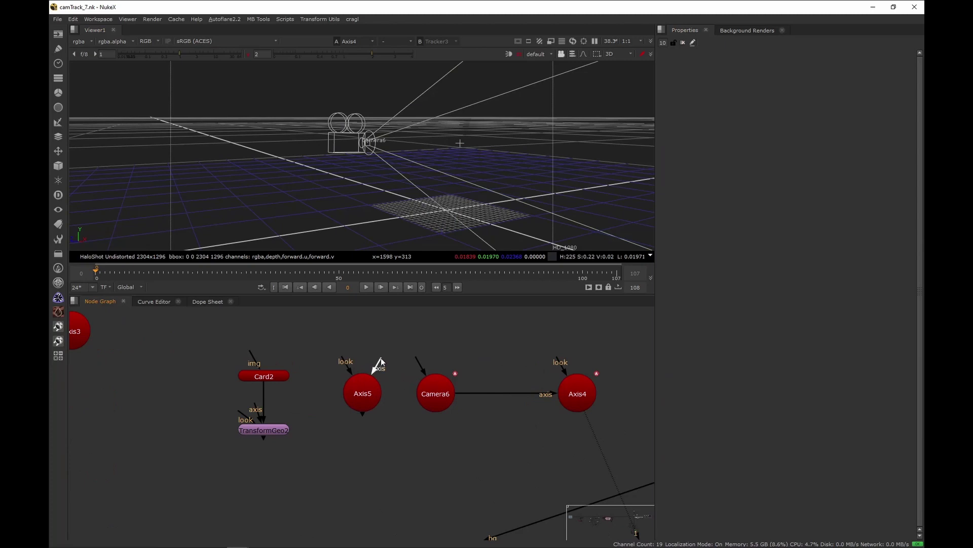
pyautogui.moveTo(381, 358); pyautogui.dragTo(424, 392)
pyautogui.moveTo(363, 393); pyautogui.dragTo(347, 384)
pyautogui.doubleClick(346, 383)
pyautogui.click(134, 273)
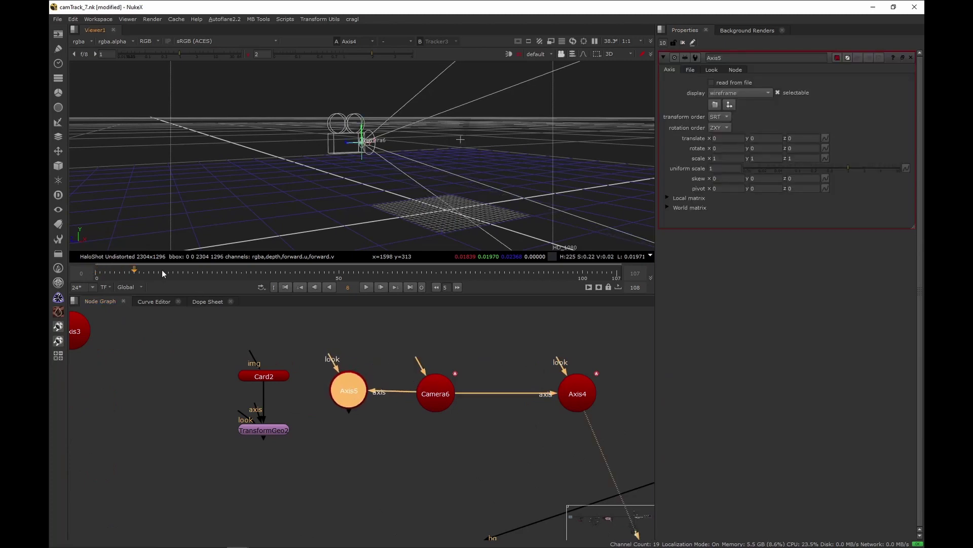
pyautogui.moveTo(163, 274); pyautogui.dragTo(351, 274)
pyautogui.press('Home')
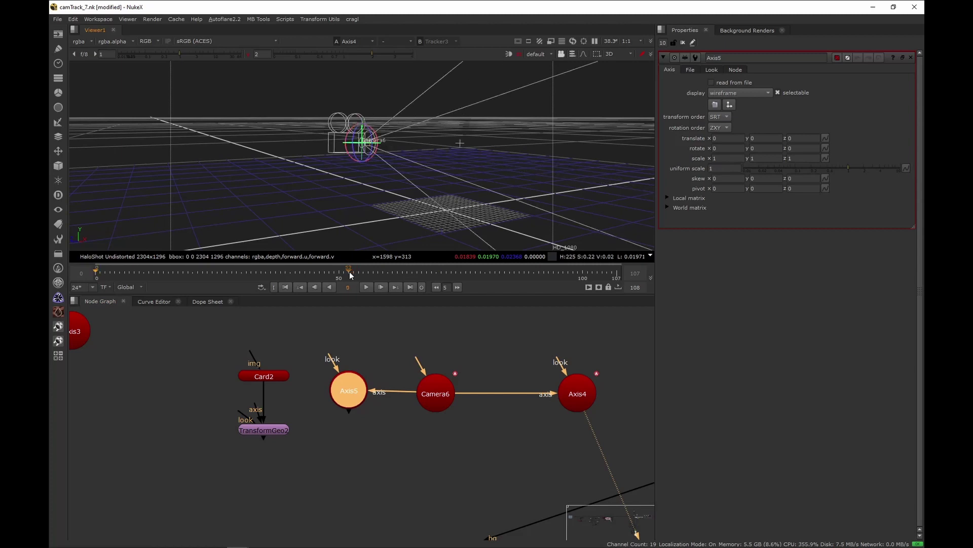
# - Connect TransformGeo2's axis input to Axis5 and open the properties of Card2
pyautogui.click(278, 453)
pyautogui.moveTo(259, 412); pyautogui.dragTo(341, 396)
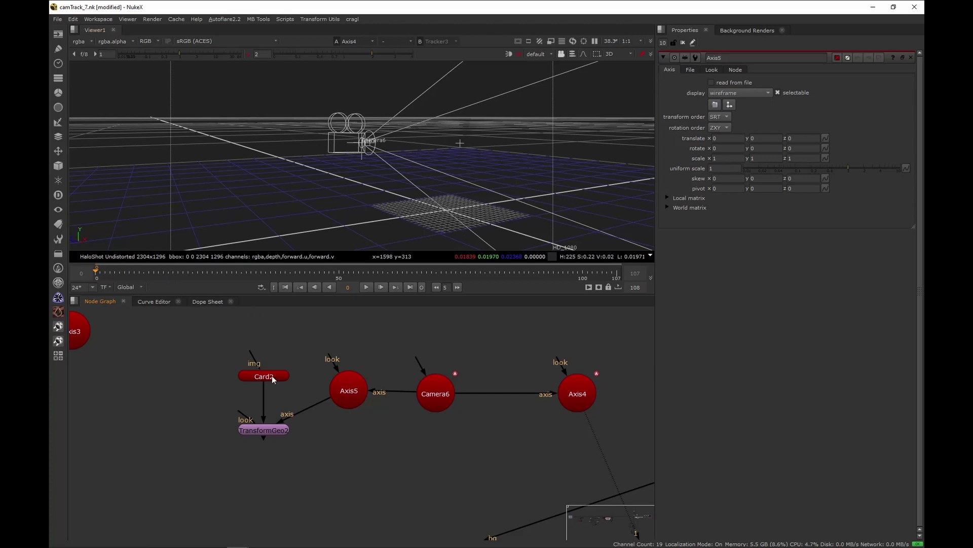
pyautogui.press('l')
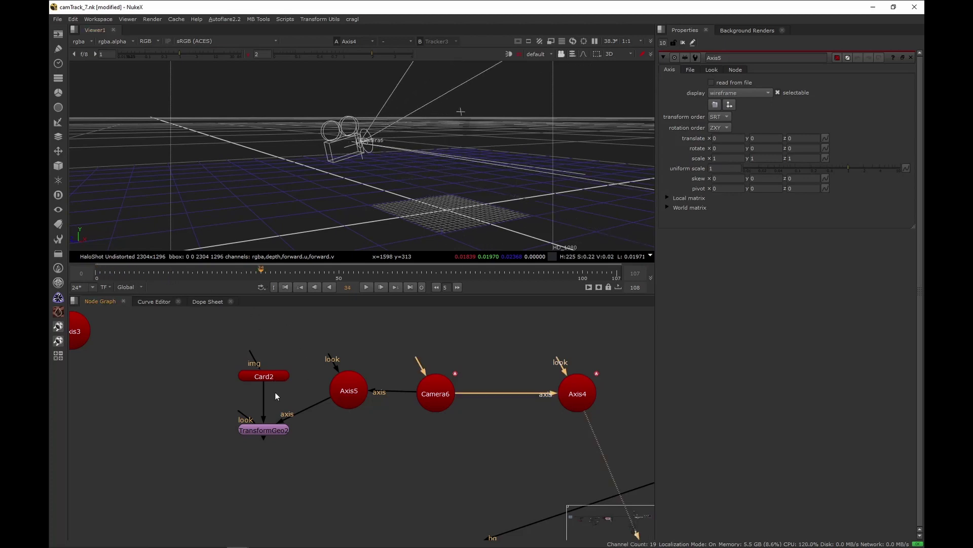
pyautogui.scroll(-2, 266, 383)
pyautogui.doubleClick(257, 372)
# - Display the TransformGeo2 output in the 3D viewer at frame 20
pyautogui.click(176, 270)
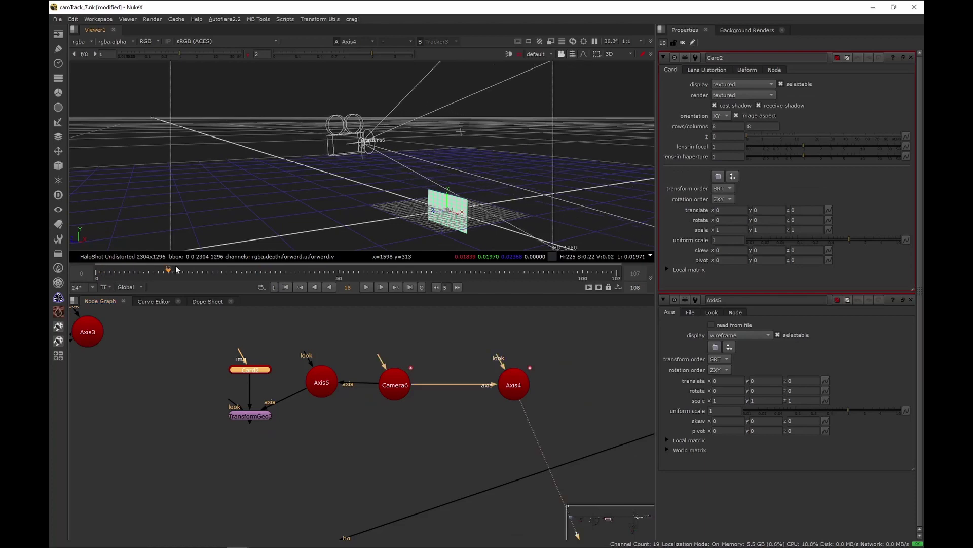
pyautogui.moveTo(176, 270); pyautogui.dragTo(192, 271)
pyautogui.moveTo(277, 387); pyautogui.dragTo(218, 440)
pyautogui.press('1')
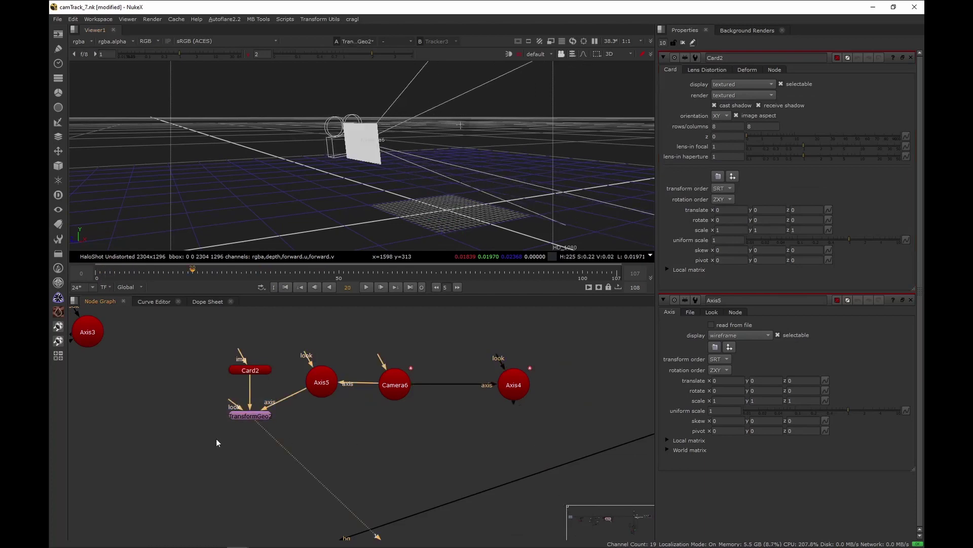
# - Preview the camera-parented card over the timeline, return to the first frame and save the script
pyautogui.moveTo(160, 268); pyautogui.dragTo(461, 274)
pyautogui.keyDown('ctrl'); pyautogui.moveTo(400, 161); pyautogui.dragTo(308, 162); pyautogui.keyUp('ctrl')
pyautogui.moveTo(129, 271); pyautogui.dragTo(218, 280)
pyautogui.press('Home')
pyautogui.click(173, 438)
pyautogui.hotkey('ctrl', 's')
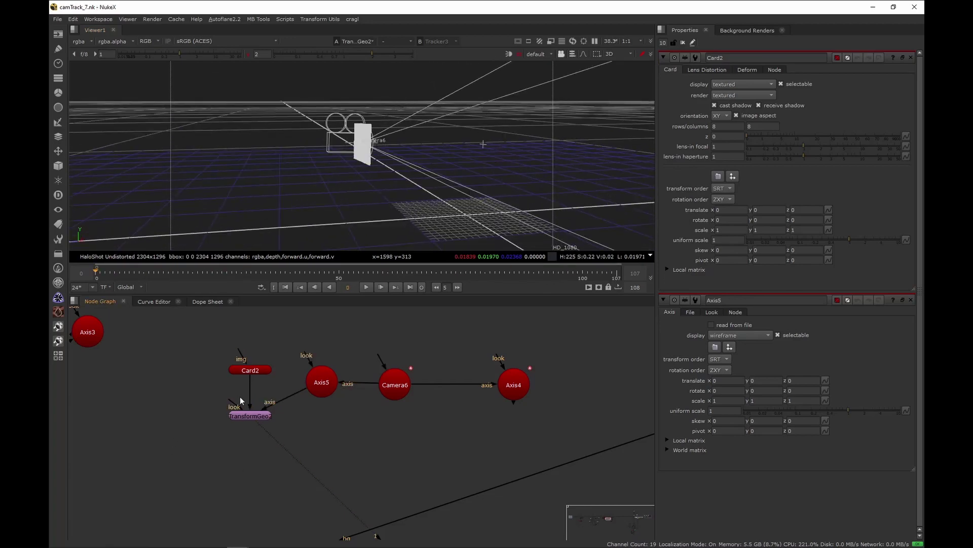
# - Turn off image aspect on Card2 and save the script
pyautogui.moveTo(240, 398); pyautogui.dragTo(250, 402, button='middle')
pyautogui.scroll(-3, 451, 359)
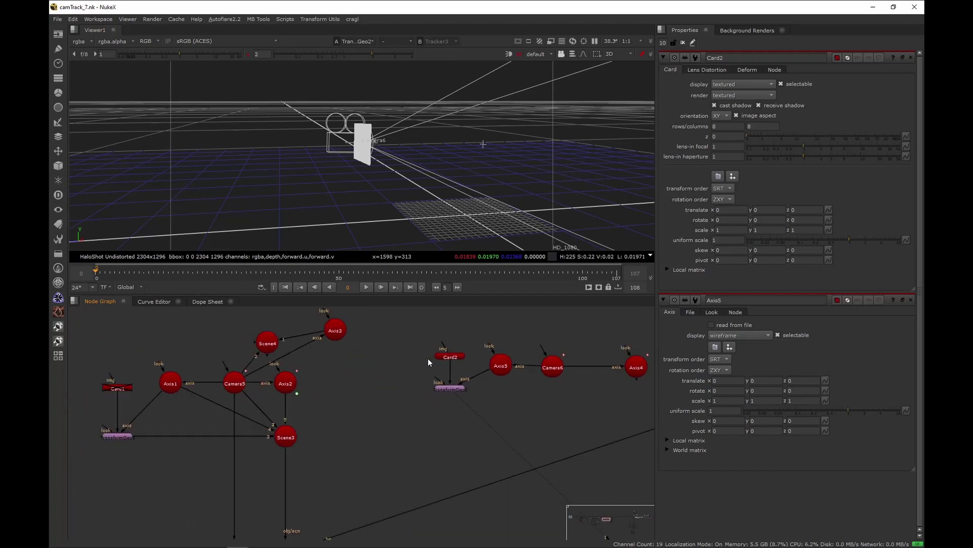
pyautogui.click(456, 355)
pyautogui.moveTo(466, 361); pyautogui.dragTo(419, 373, button='middle')
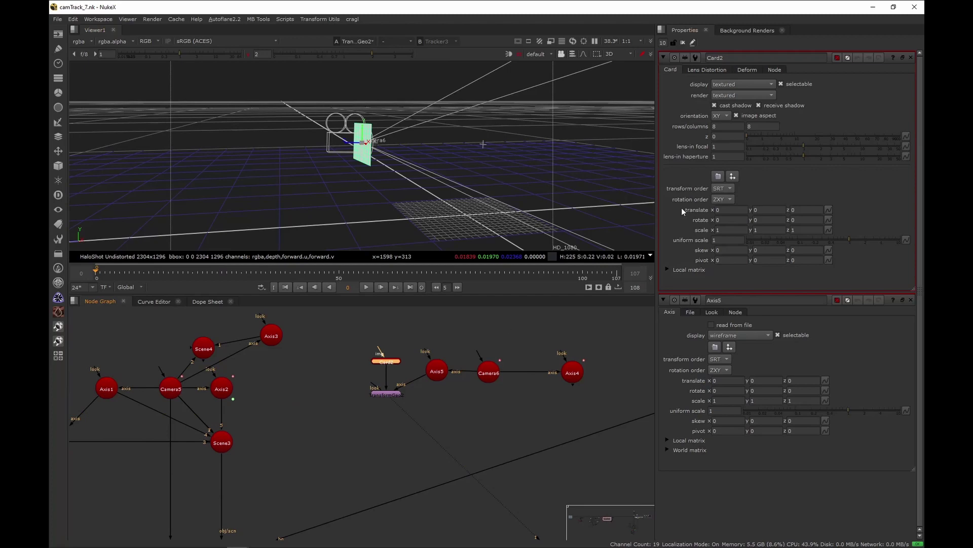
pyautogui.click(738, 115)
pyautogui.press('f')
pyautogui.keyDown('alt'); pyautogui.moveTo(482, 149); pyautogui.dragTo(445, 154); pyautogui.keyUp('alt')
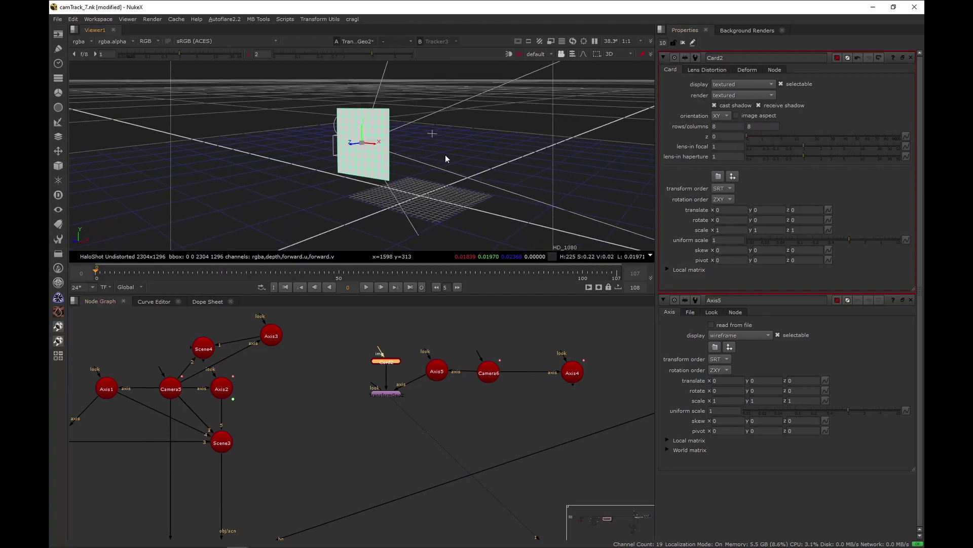
pyautogui.hotkey('ctrl', 's')
pyautogui.keyDown('alt'); pyautogui.moveTo(498, 175); pyautogui.dragTo(469, 181); pyautogui.keyUp('alt')
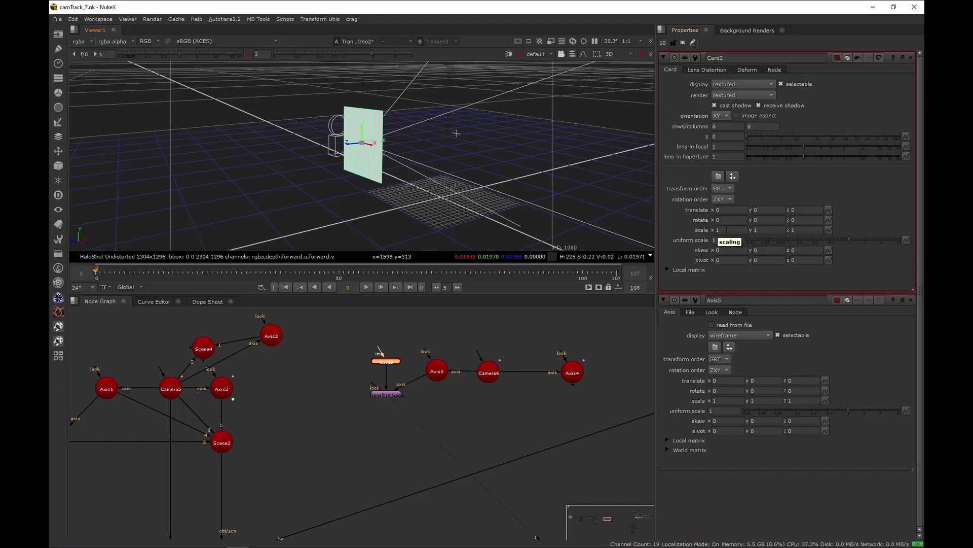
# - Set Card2's scale to 2304 in x and 1296 in y
pyautogui.click(727, 230)
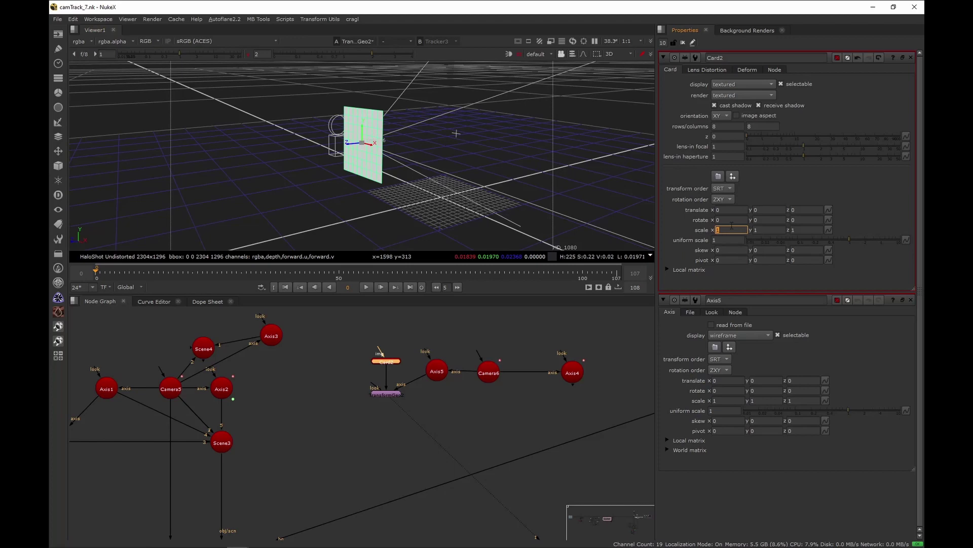
pyautogui.moveTo(767, 229); pyautogui.dragTo(751, 231)
pyautogui.click(509, 357)
pyautogui.moveTo(470, 342); pyautogui.dragTo(445, 347, button='middle')
pyautogui.scroll(5, 413, 349)
pyautogui.click(292, 389)
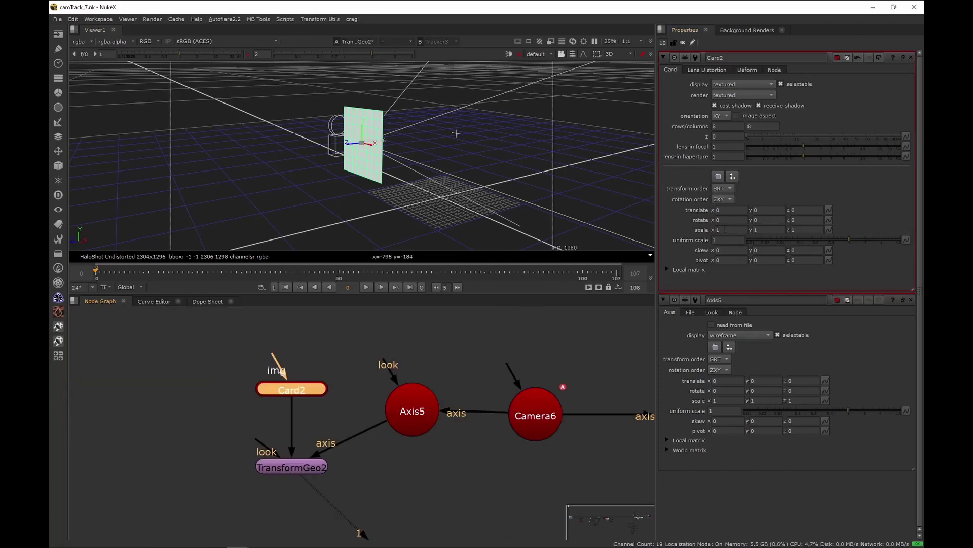
pyautogui.moveTo(726, 230); pyautogui.dragTo(695, 230)
pyautogui.press('Tab')
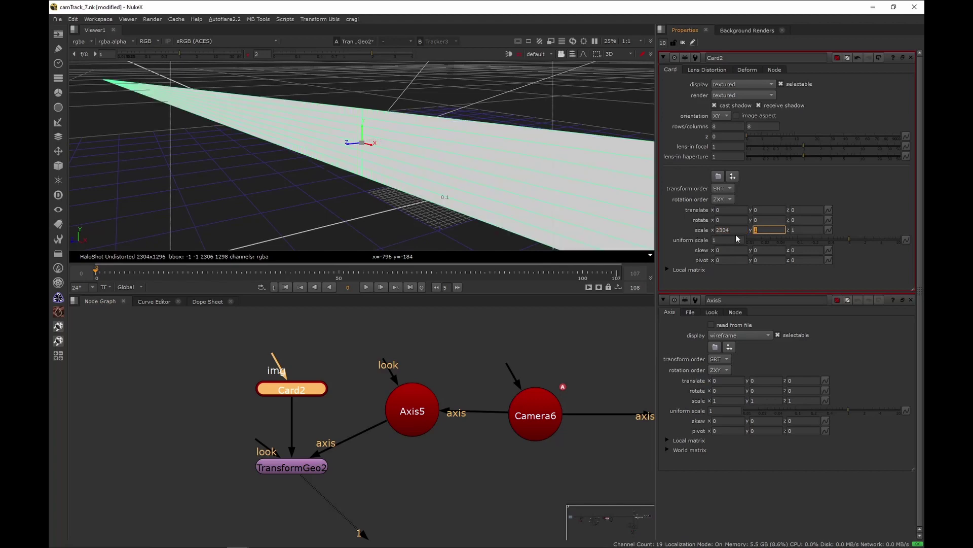
pyautogui.write('1296')
pyautogui.press('Return')
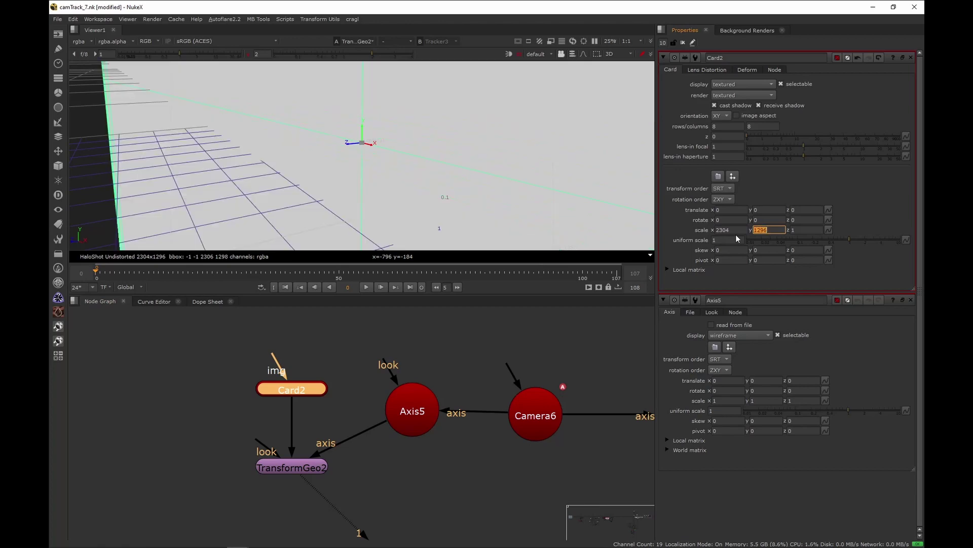
# - Shift the Card2, TransformGeo2 and Axis5 nodes together so that Axis5 lines up with Camera6 in the node graph
pyautogui.click(547, 357)
pyautogui.keyDown('alt'); pyautogui.moveTo(531, 125); pyautogui.dragTo(336, 155, button='middle'); pyautogui.keyUp('alt')
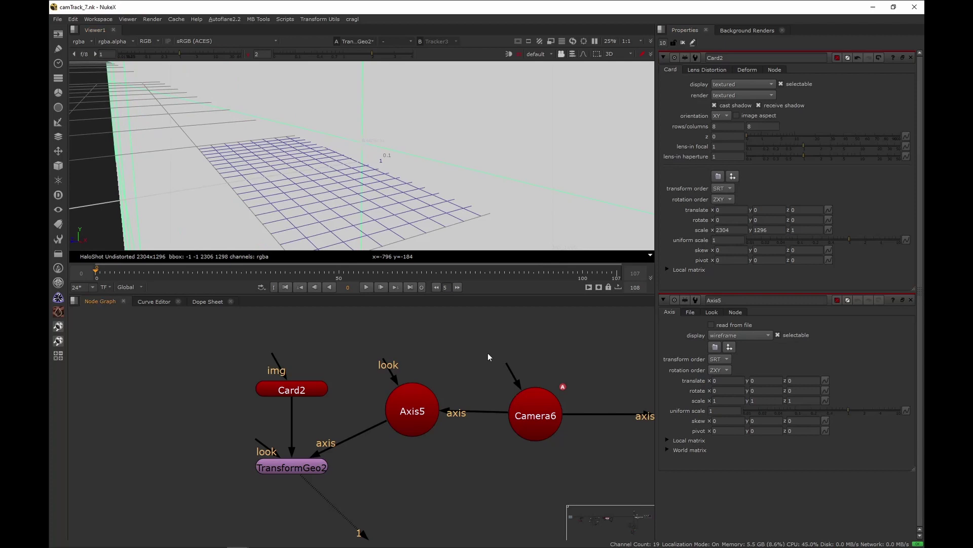
pyautogui.scroll(-5, 300, 361)
pyautogui.moveTo(271, 334); pyautogui.dragTo(352, 333, button='middle')
pyautogui.scroll(1, 356, 331)
pyautogui.moveTo(356, 332); pyautogui.dragTo(189, 452)
pyautogui.moveTo(332, 374); pyautogui.dragTo(323, 376)
pyautogui.click(328, 353)
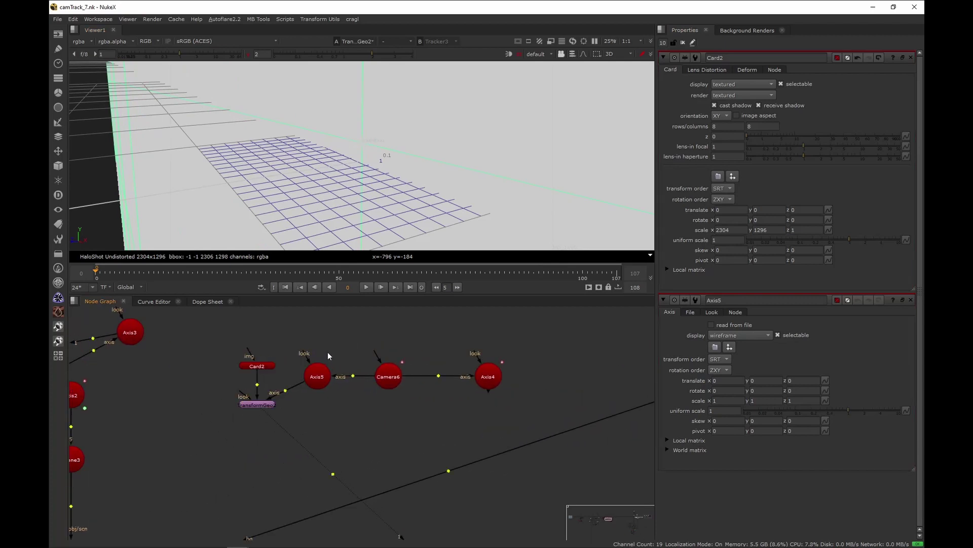
pyautogui.scroll(-2, 545, 337)
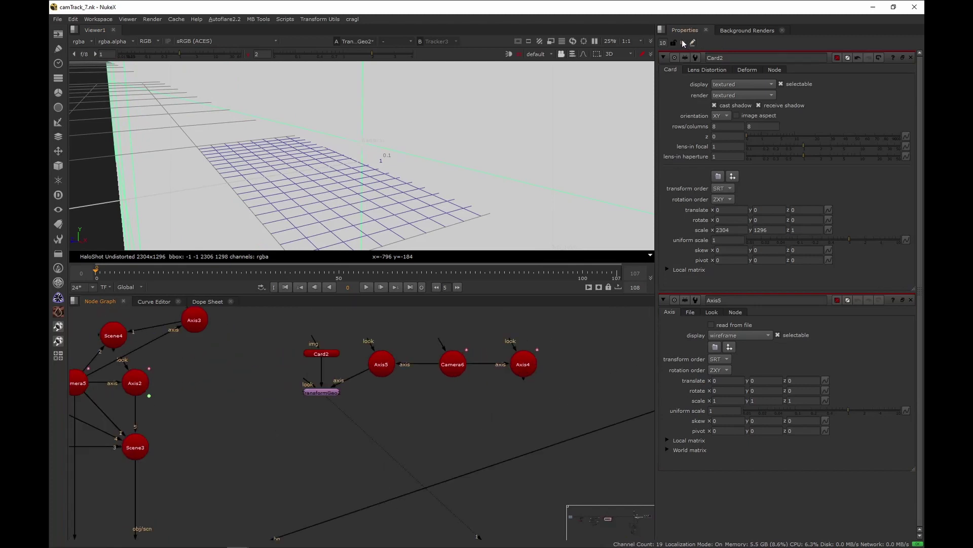
# - Close all open node properties and lock the 3D viewer to look through Camera6
pyautogui.click(682, 41)
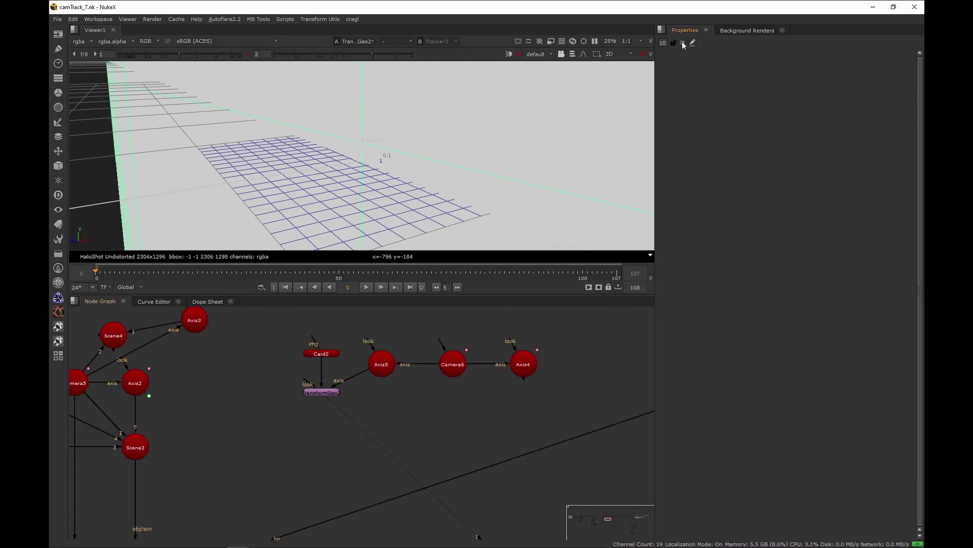
pyautogui.moveTo(326, 395); pyautogui.dragTo(436, 389, button='middle')
pyautogui.scroll(-2, 436, 388)
pyautogui.scroll(1, 439, 389)
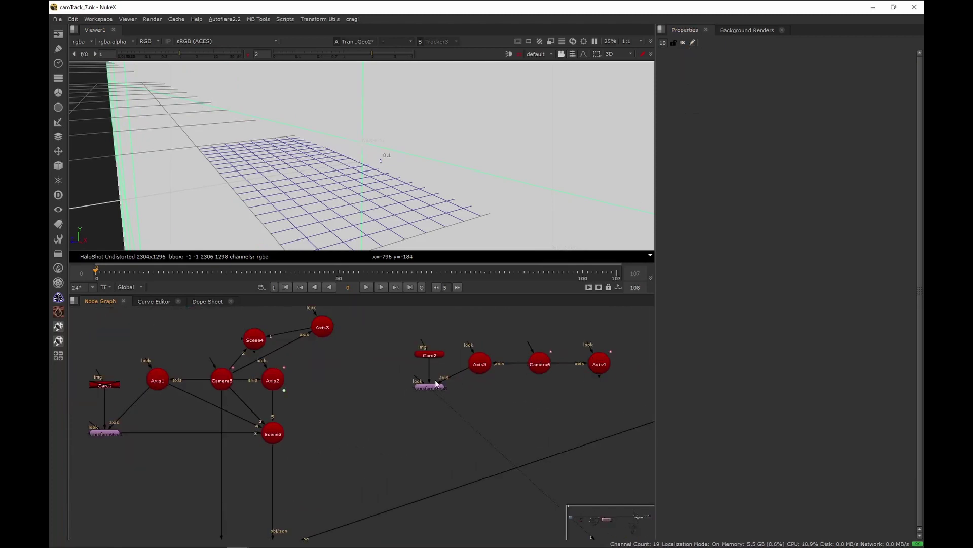
pyautogui.scroll(2, 436, 384)
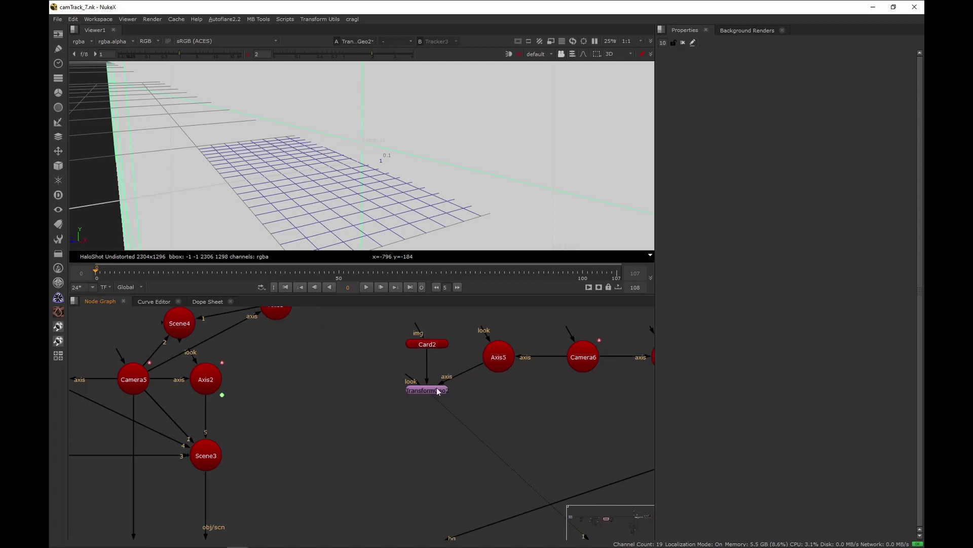
pyautogui.click(550, 55)
pyautogui.click(550, 74)
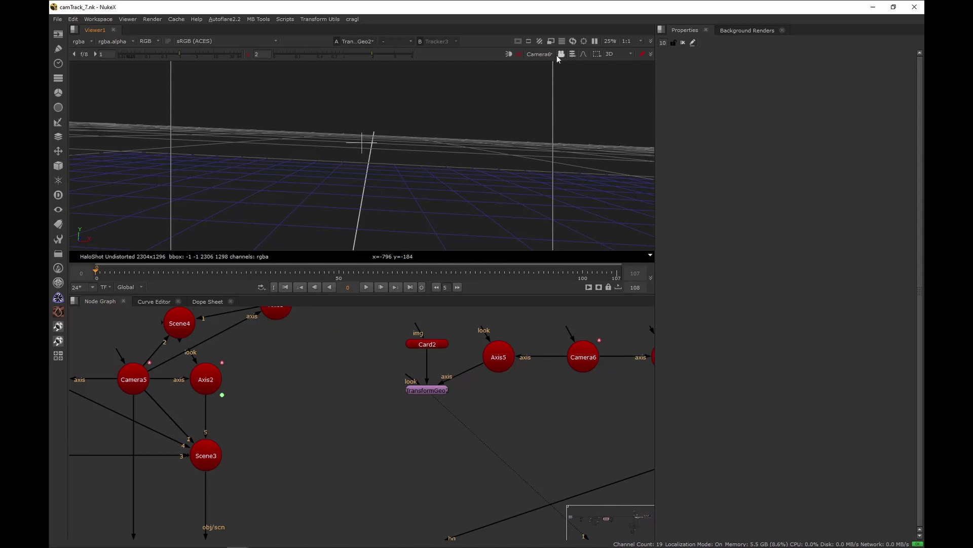
pyautogui.click(561, 54)
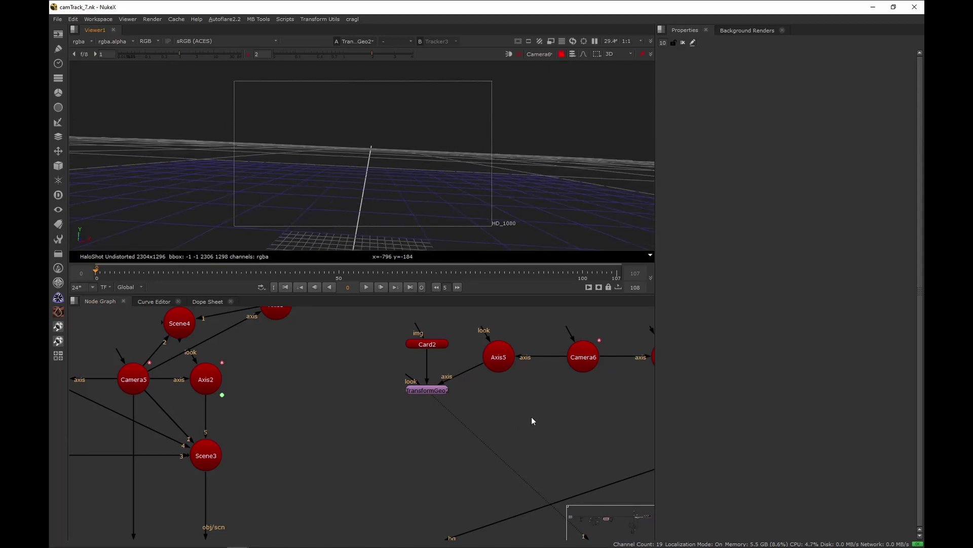
# - Open Axis5's properties and lower its translate z to about -20, moving the card away from the camera
pyautogui.moveTo(491, 409); pyautogui.dragTo(460, 408, button='middle')
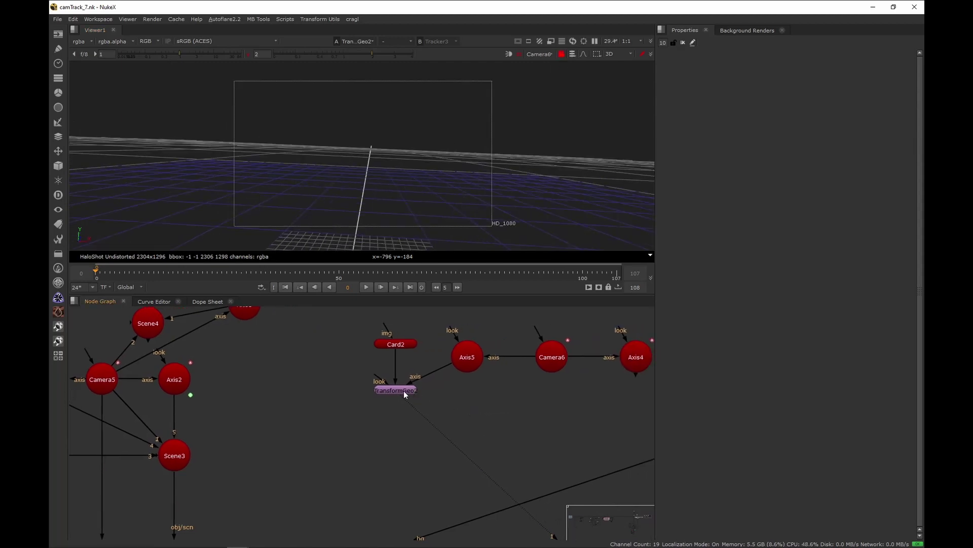
pyautogui.click(404, 391)
pyautogui.doubleClick(468, 357)
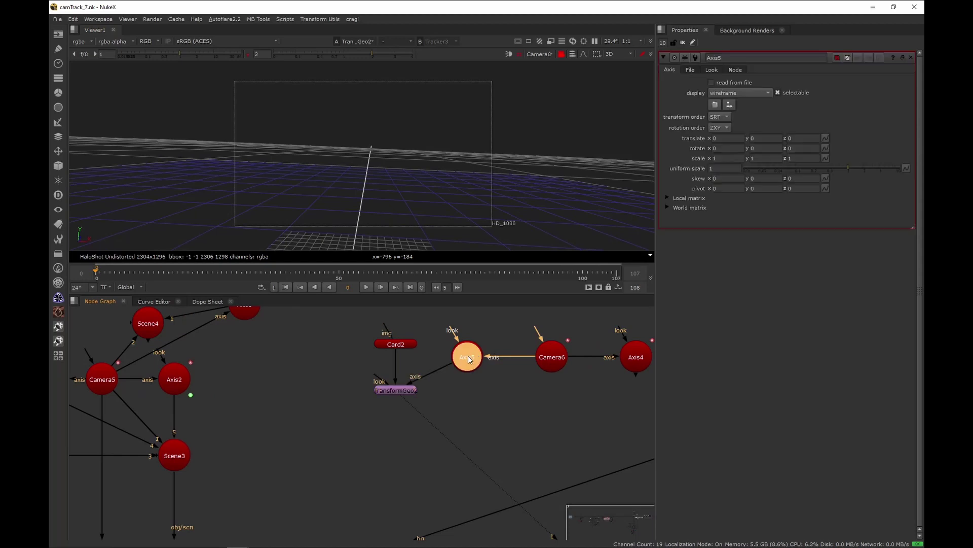
pyautogui.scroll(1, 470, 359)
pyautogui.moveTo(471, 359); pyautogui.dragTo(393, 360, button='middle')
pyautogui.click(797, 137)
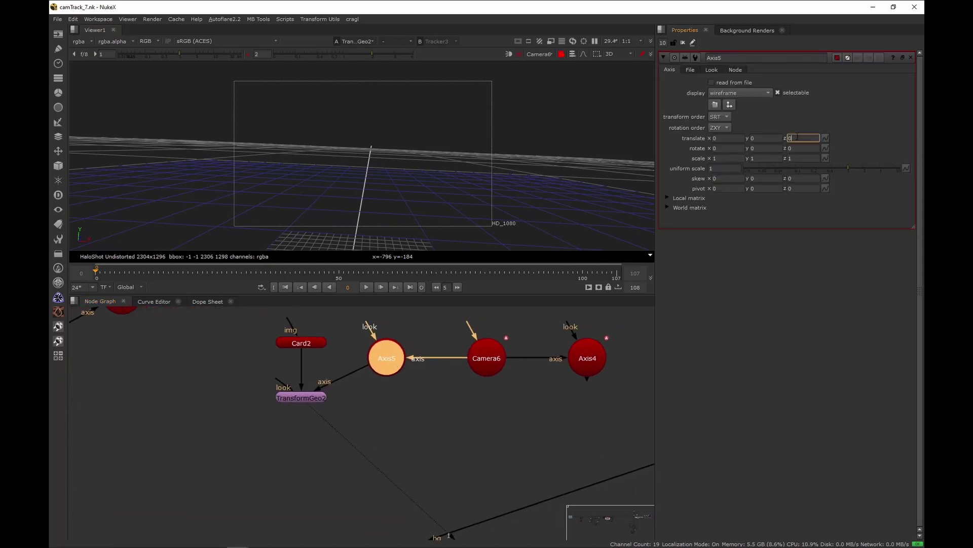
pyautogui.press('Down')
pyautogui.press('Down')
pyautogui.press('Down')
pyautogui.press('Down')
pyautogui.press('Down')
pyautogui.press('Down')
pyautogui.press('Down')
pyautogui.press('Down')
pyautogui.press('Down')
pyautogui.press('Down')
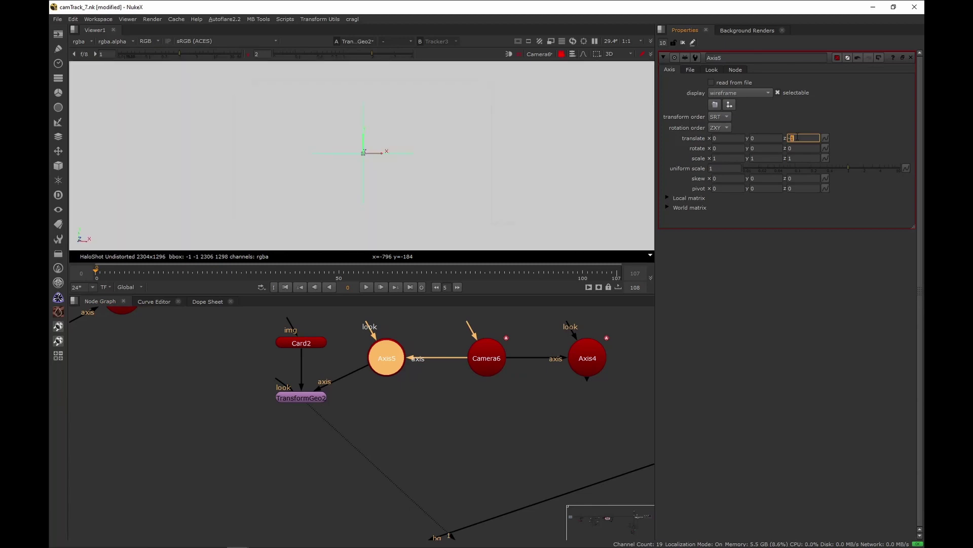
pyautogui.press('Down')
pyautogui.press('Down')
pyautogui.press('Down')
pyautogui.press('Down')
pyautogui.press('Down')
pyautogui.press('Down')
pyautogui.press('Down')
pyautogui.press('Down')
pyautogui.press('Down')
pyautogui.press('Down')
pyautogui.press('Down')
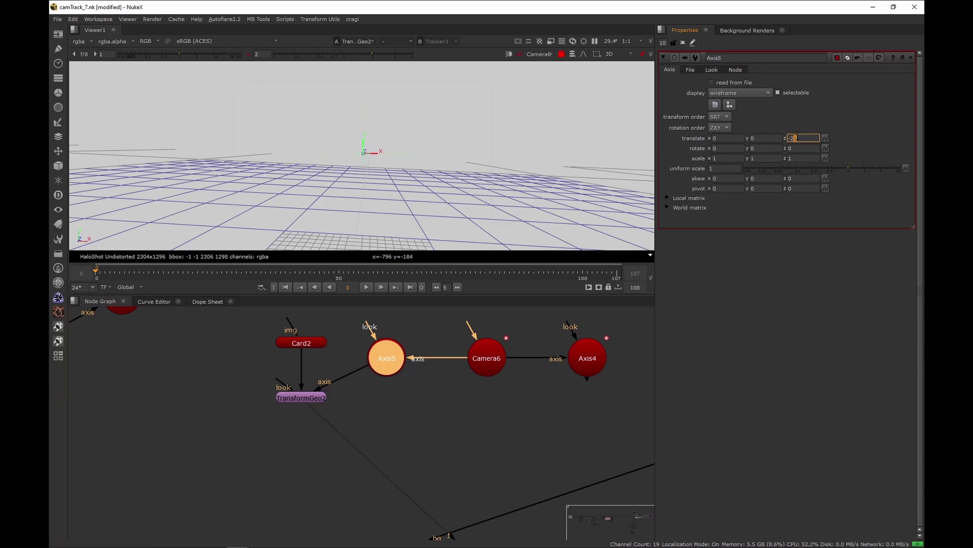
# - Set Axis5's translate z to -1000
pyautogui.press('BackSpace')
pyautogui.press('BackSpace')
pyautogui.write('101')
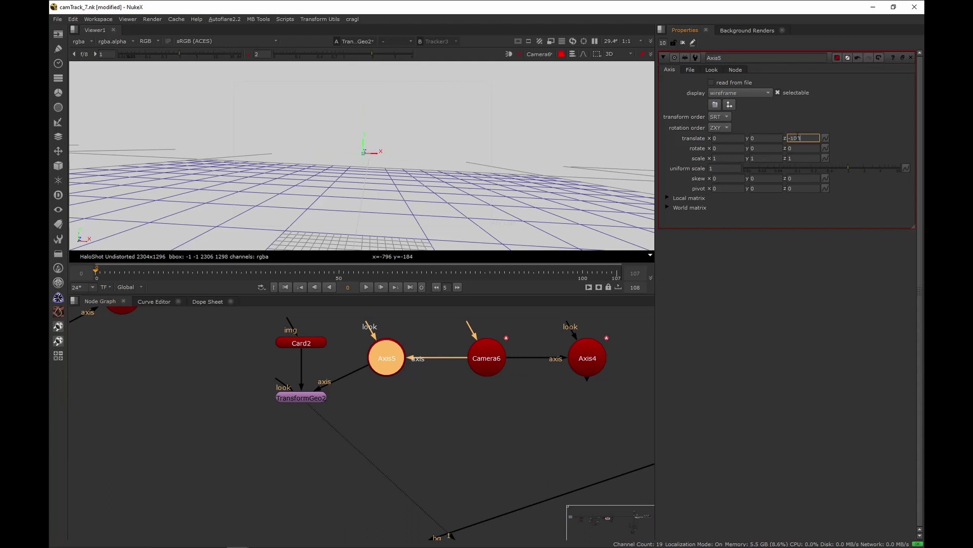
pyautogui.write('0')
pyautogui.press('Return')
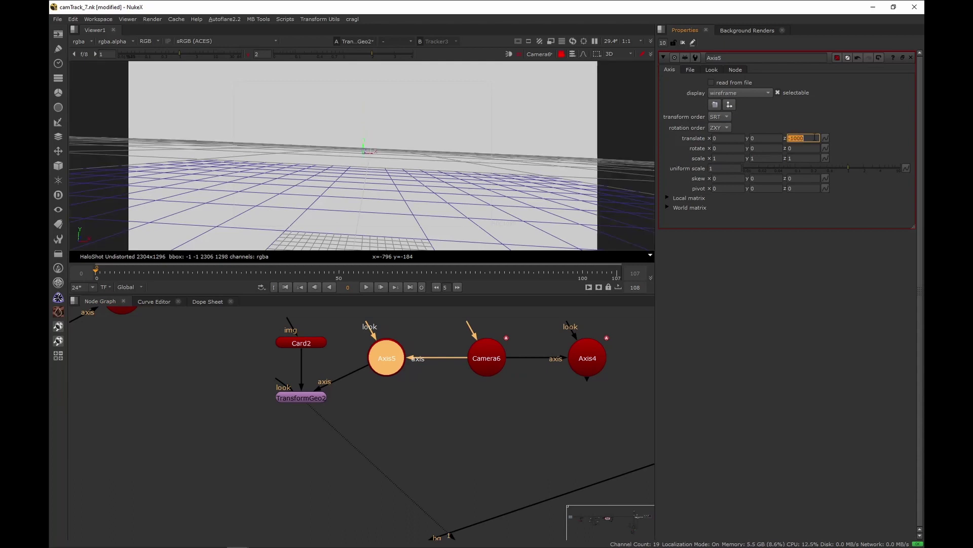
# - Lower Axis5's translate z in steps of 10 to -1860 so the card approaches the camera's format frame
pyautogui.click(815, 138)
pyautogui.press('Down')
pyautogui.press('Down')
pyautogui.press('Down')
pyautogui.press('Down')
pyautogui.press('Down')
pyautogui.press('Down')
pyautogui.press('Down')
pyautogui.press('Down')
pyautogui.press('Down')
pyautogui.press('Down')
pyautogui.press('Down')
pyautogui.press('Down')
pyautogui.press('Down')
pyautogui.press('Down')
pyautogui.press('Down')
pyautogui.press('Down')
pyautogui.press('Down')
pyautogui.press('Down')
pyautogui.press('Down')
pyautogui.press('Down')
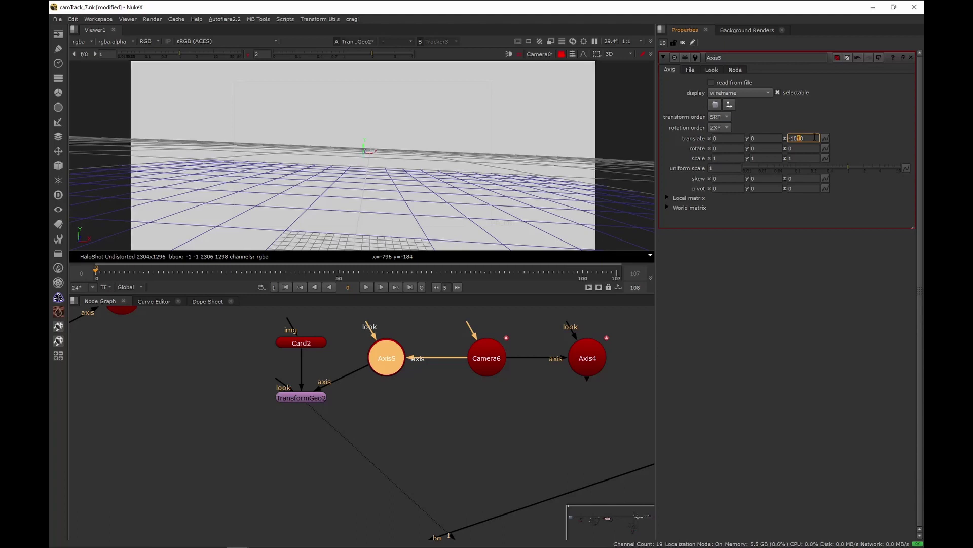
pyautogui.press('Down')
pyautogui.press('Down')
pyautogui.press('Down')
pyautogui.press('Down')
pyautogui.press('Down')
pyautogui.press('Down')
pyautogui.press('Down')
pyautogui.press('Down')
pyautogui.press('Down')
pyautogui.press('Down')
pyautogui.press('Down')
pyautogui.press('Down')
pyautogui.press('Down')
pyautogui.press('Down')
pyautogui.press('Down')
pyautogui.press('Down')
pyautogui.press('Down')
pyautogui.press('Down')
pyautogui.press('Down')
pyautogui.press('Down')
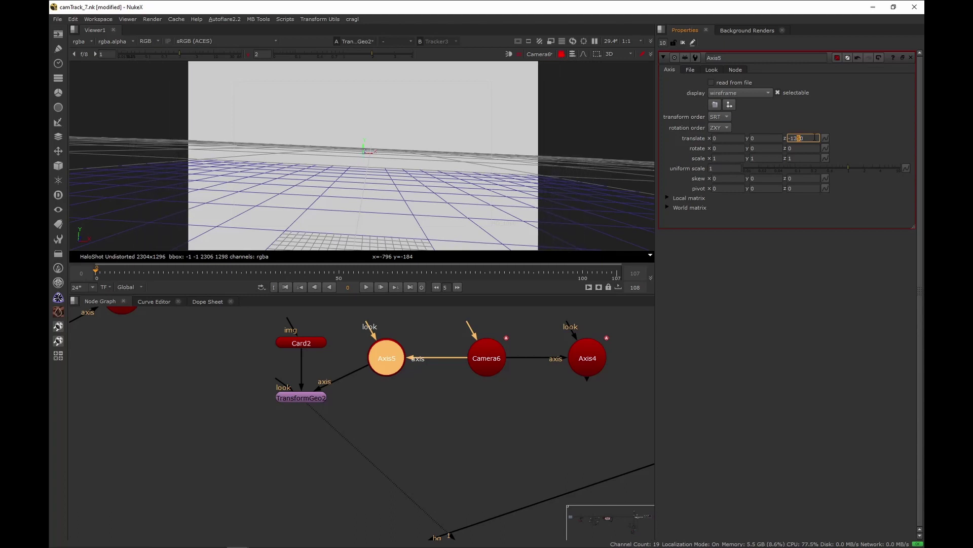
pyautogui.press('Down')
pyautogui.press('Down')
pyautogui.press('Down')
pyautogui.press('Down')
pyautogui.press('Down')
pyautogui.press('Down')
pyautogui.press('Down')
pyautogui.press('Down')
pyautogui.press('Down')
pyautogui.press('Down')
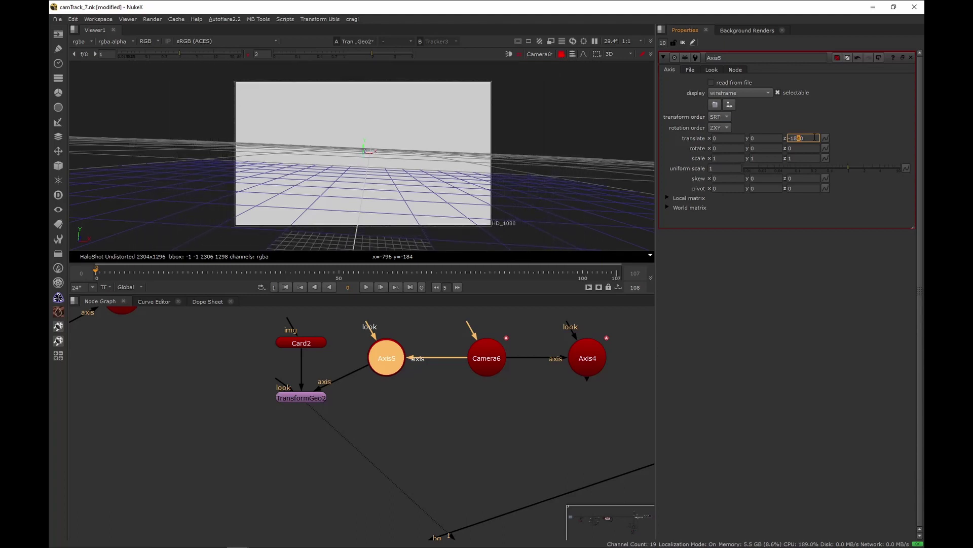
# - Compare the card's corner with the format frame up close and raise Axis5's translate z to -1820
pyautogui.scroll(10, 462, 111)
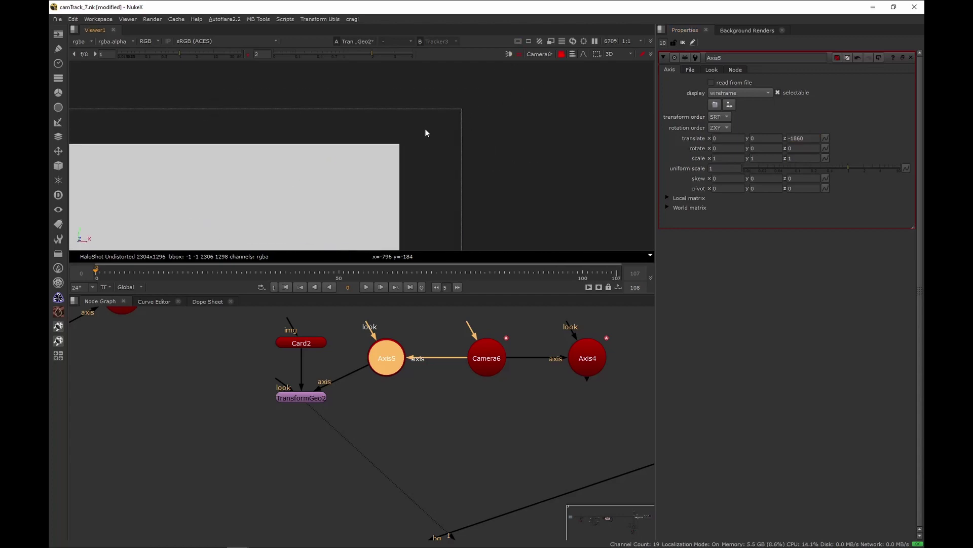
pyautogui.scroll(-5, 446, 127)
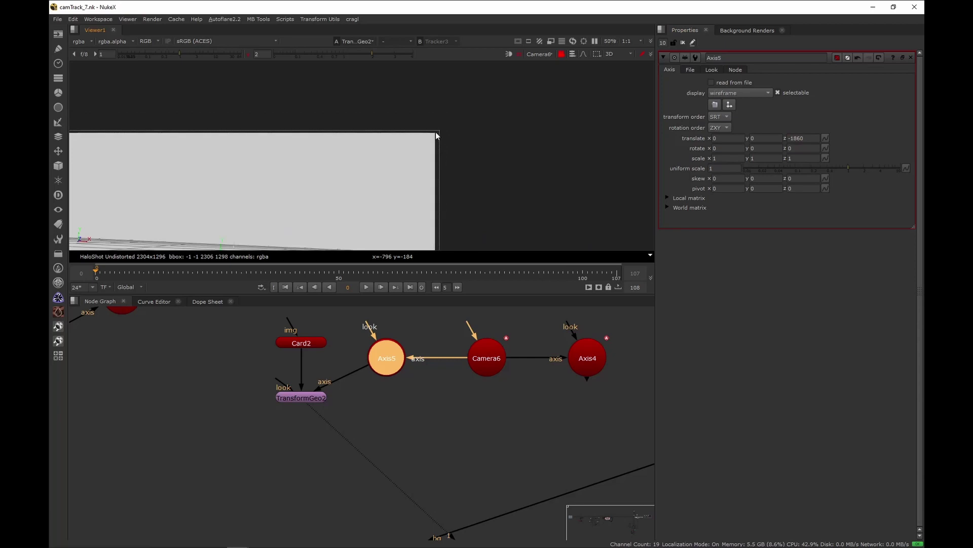
pyautogui.scroll(8, 436, 133)
pyautogui.moveTo(503, 94); pyautogui.dragTo(451, 122, button='middle')
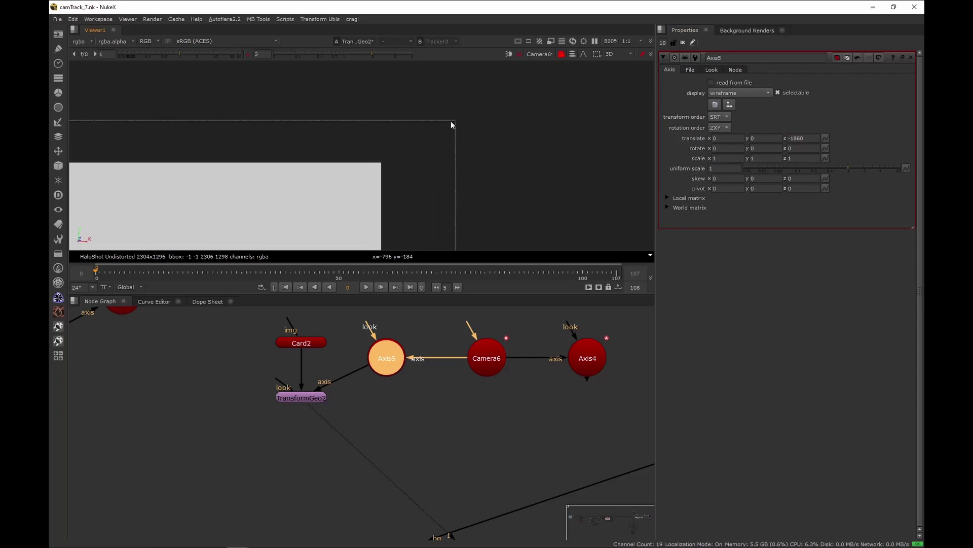
pyautogui.click(817, 138)
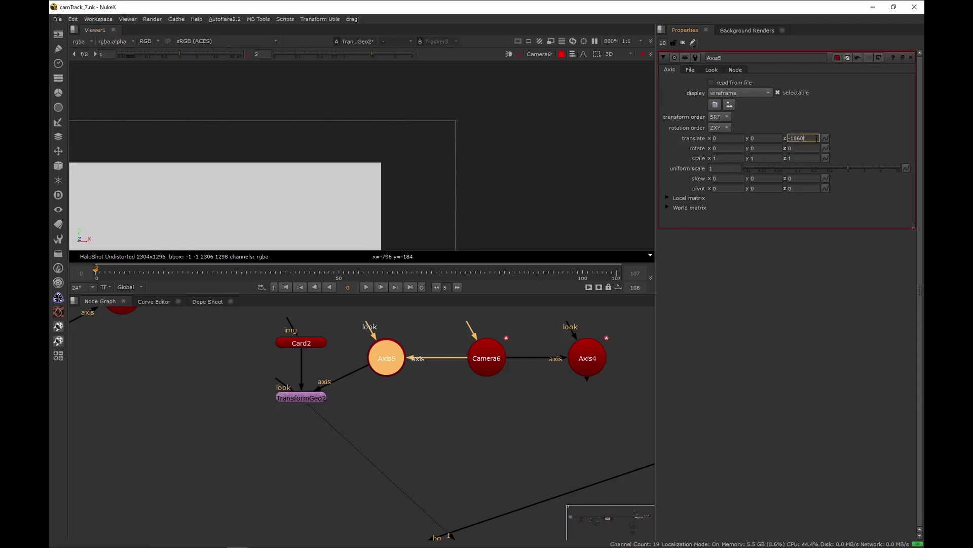
pyautogui.press('Up')
pyautogui.press('Up')
pyautogui.press('Up')
pyautogui.press('Up')
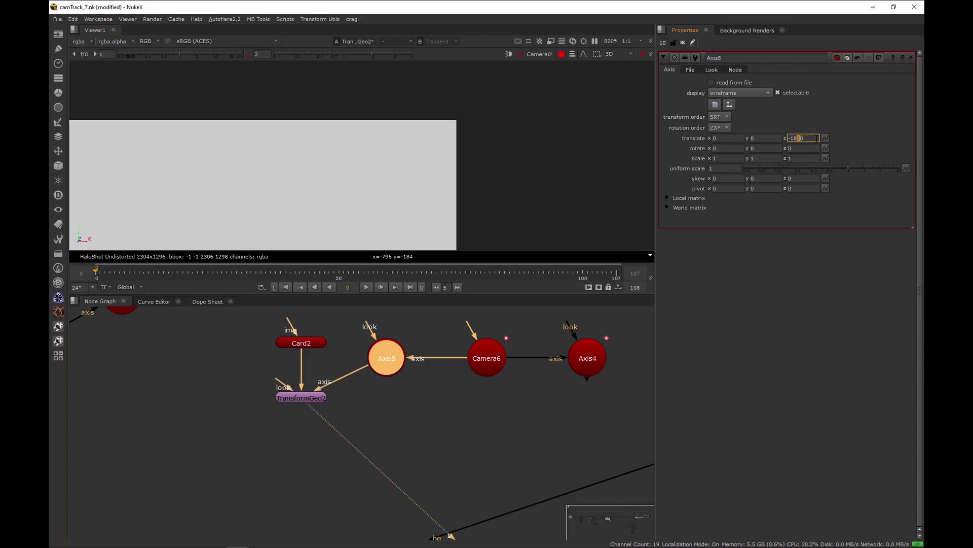
# - Refine Axis5's translate z to -1820.49 against the magnified corner of the format frame
pyautogui.click(462, 119)
pyautogui.scroll(5, 454, 120)
pyautogui.scroll(5, 460, 125)
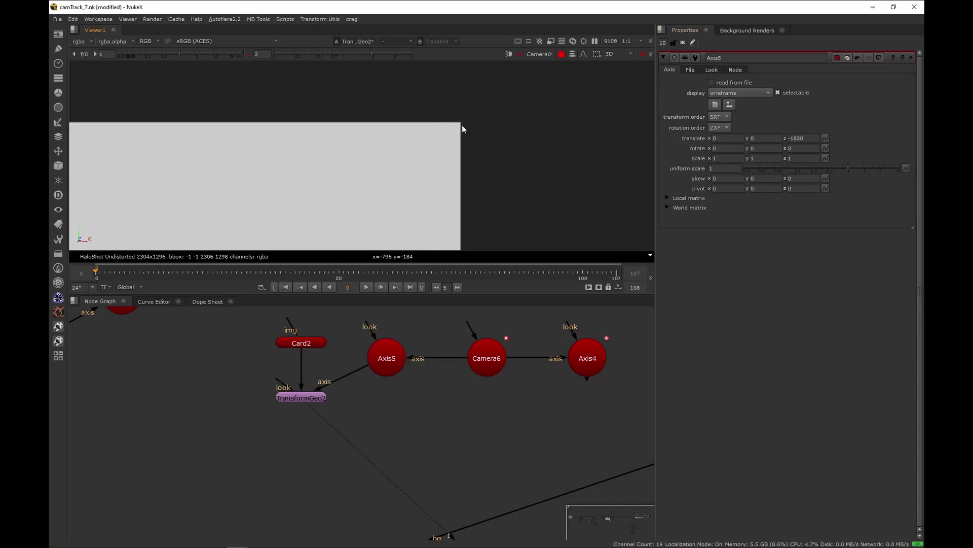
pyautogui.click(806, 140)
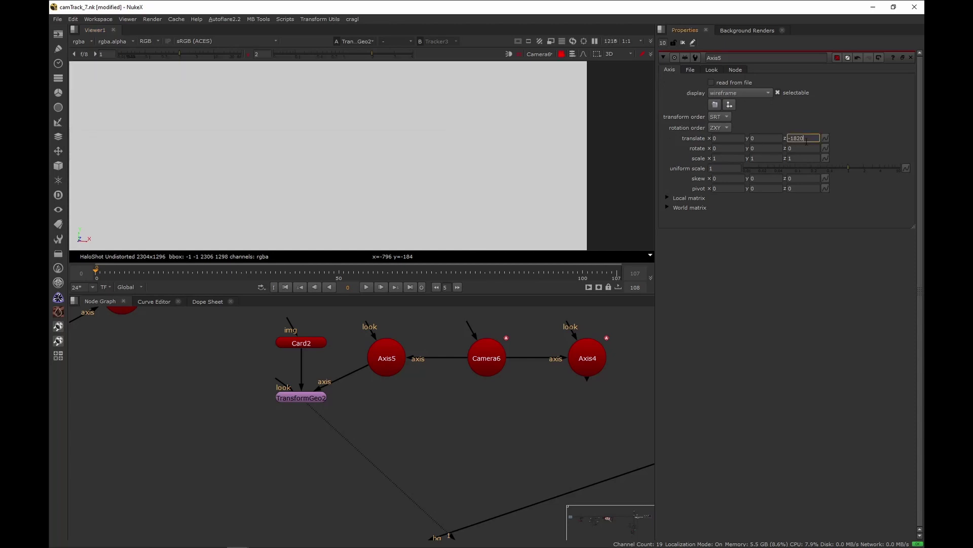
pyautogui.write('.5')
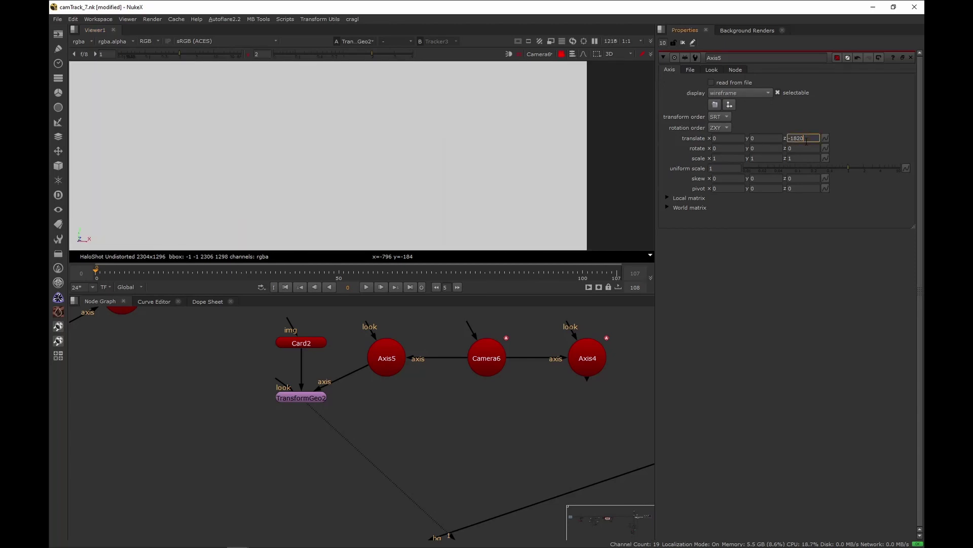
pyautogui.press('Down')
pyautogui.press('Down')
pyautogui.press('Down')
pyautogui.press('Up')
pyautogui.press('Right')
pyautogui.press('Up')
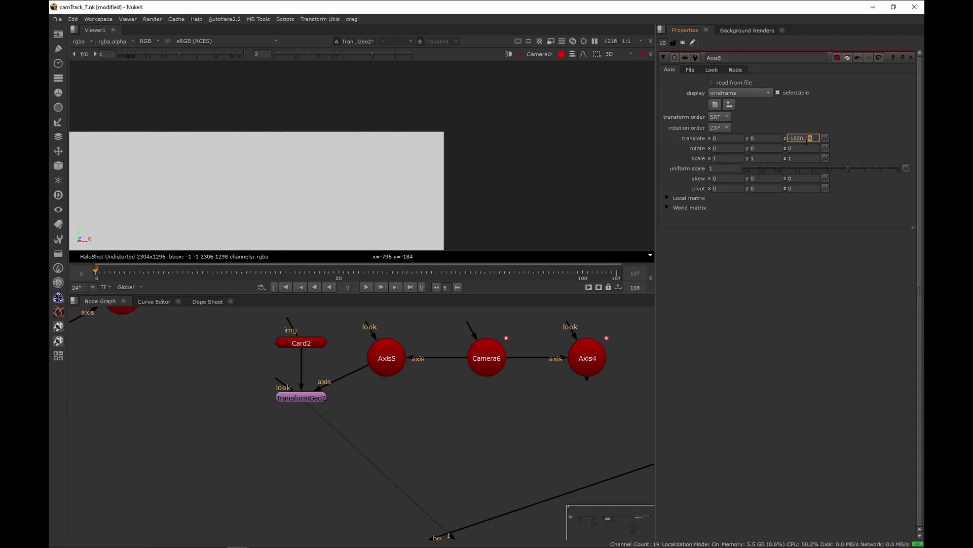
pyautogui.press('Down')
pyautogui.press('Up')
# - Fine-tune Axis5's translate z to -1820.4895 so the card's corner meets the format frame
pyautogui.moveTo(413, 126)
pyautogui.keyDown('alt'); pyautogui.mouseDown(button='middle')
pyautogui.moveTo(456, 136)
pyautogui.moveTo(409, 141)
pyautogui.mouseUp(button='middle'); pyautogui.keyUp('alt')
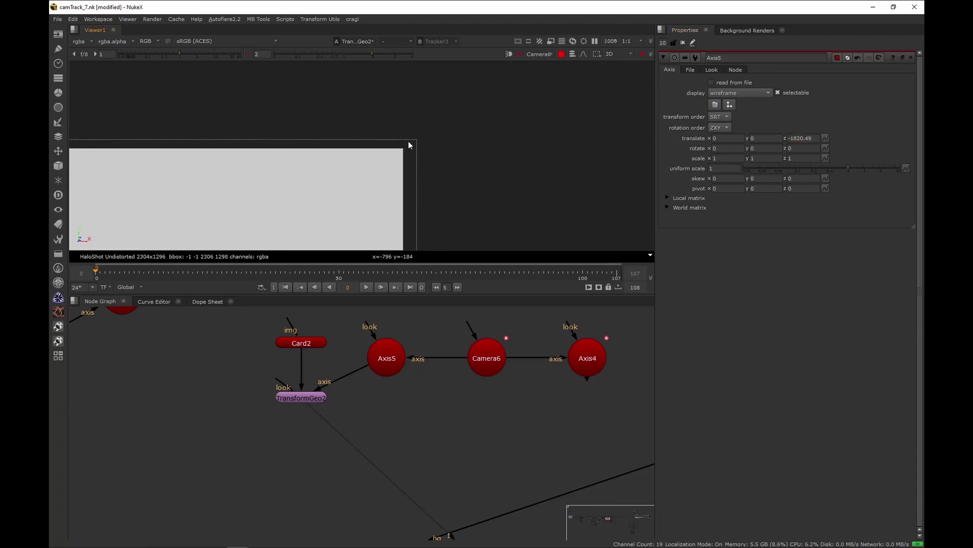
pyautogui.click(817, 138)
pyautogui.press('Right')
pyautogui.press('Up')
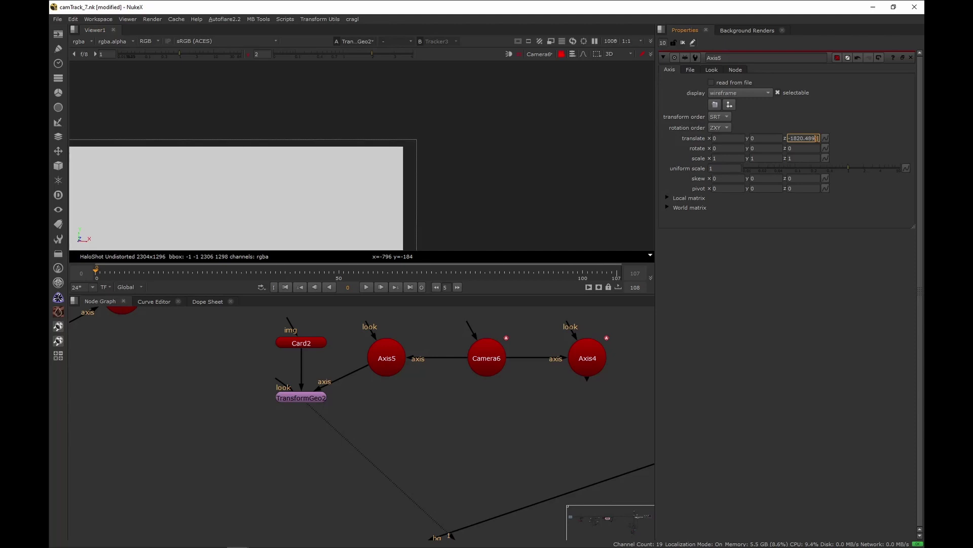
pyautogui.press('Up')
pyautogui.press('Down')
pyautogui.press('Down')
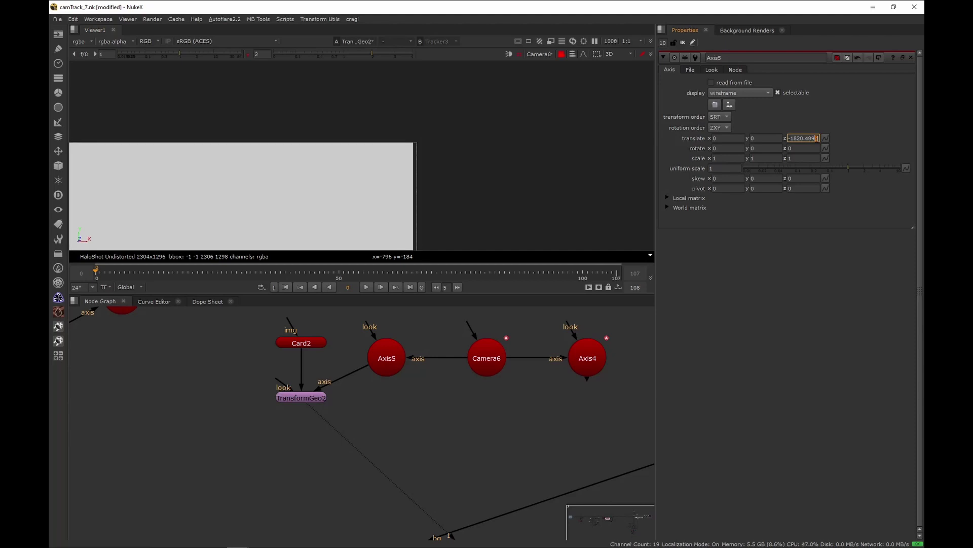
pyautogui.press('Up')
pyautogui.press('Down')
pyautogui.moveTo(401, 154); pyautogui.dragTo(509, 127, button='middle')
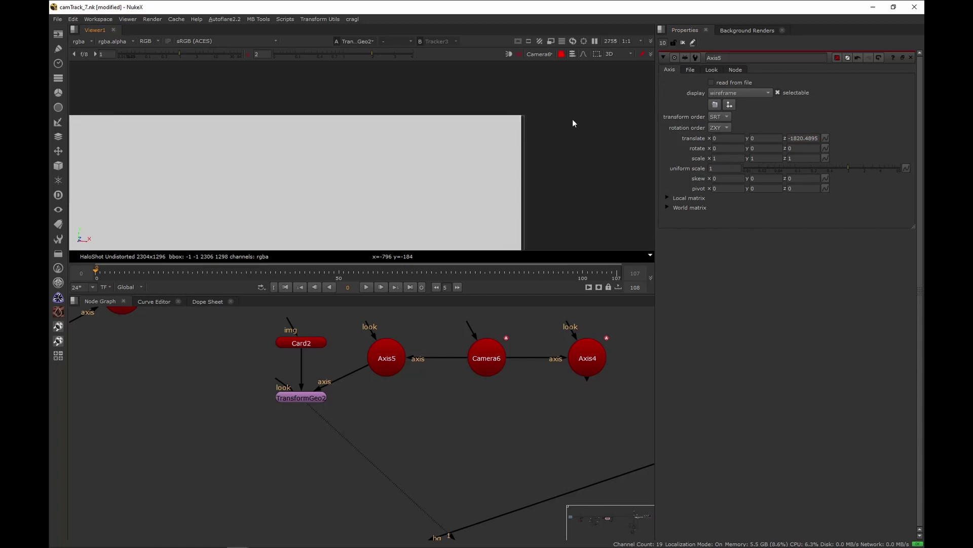
# - Check the whole card's fit in the camera frame by scrubbing to frame 43, and save the script
pyautogui.press('f')
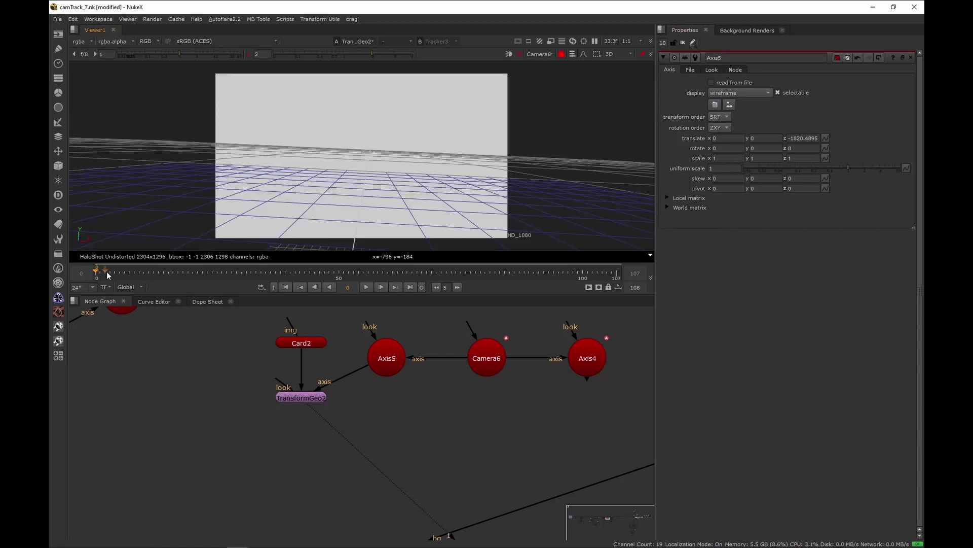
pyautogui.moveTo(107, 272); pyautogui.dragTo(304, 272)
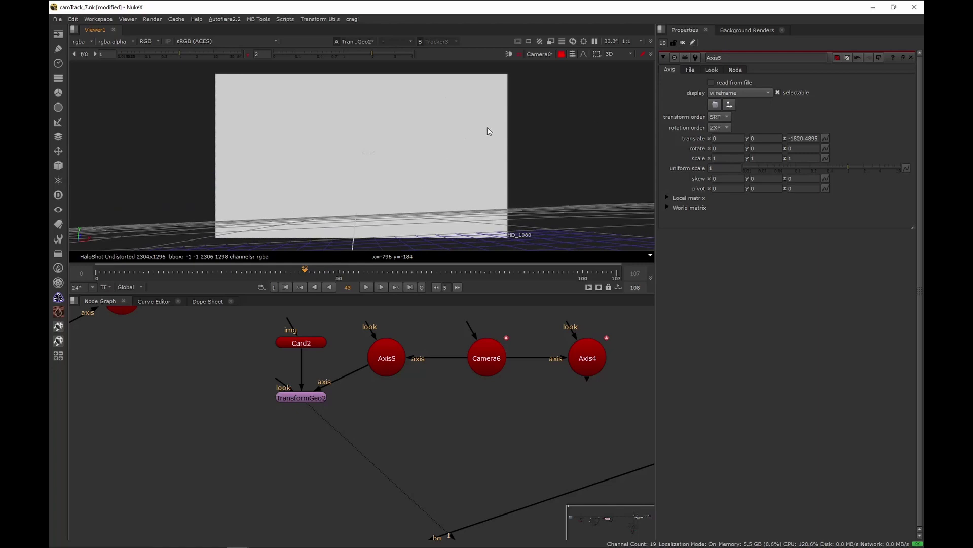
pyautogui.hotkey('ctrl', 's')
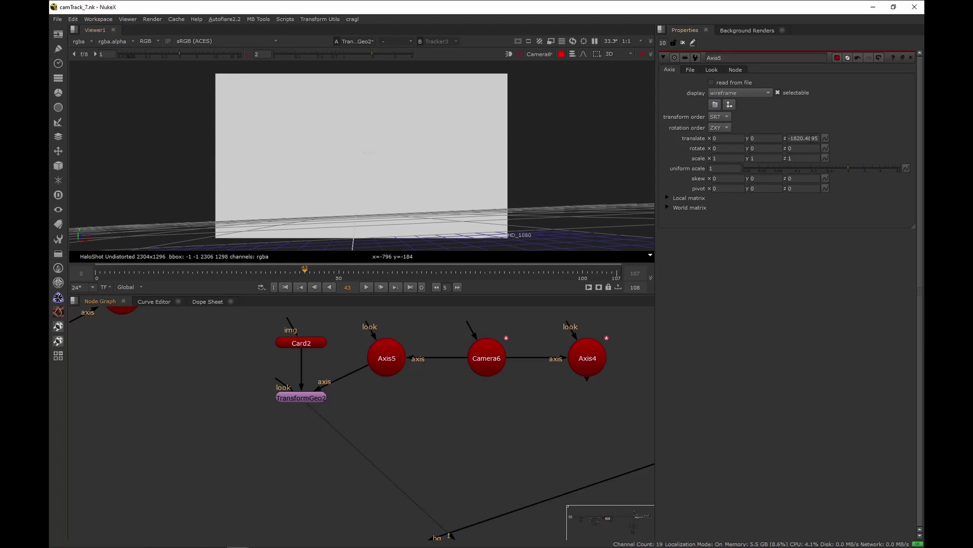
# - Copy Axis5's translate z value and clear the open node properties
pyautogui.moveTo(396, 377); pyautogui.dragTo(272, 394, button='middle')
pyautogui.click(265, 380)
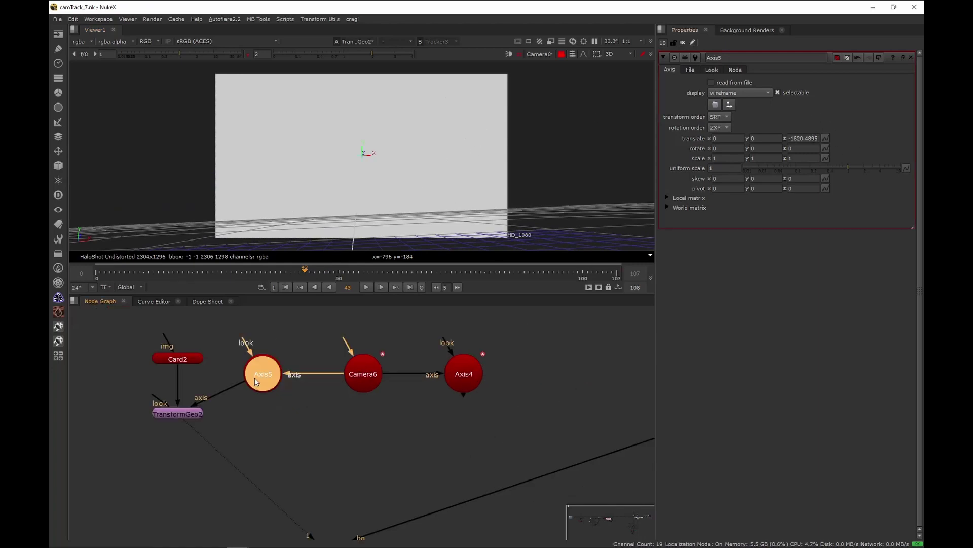
pyautogui.click(805, 138)
pyautogui.press('End')
pyautogui.doubleClick(815, 137)
pyautogui.hotkey('ctrl', 'c')
pyautogui.click(683, 42)
# - Set Axis4's translate z to the copied -1820.4895, scrub through the shot to check the axis, and return to frame 0
pyautogui.click(482, 386)
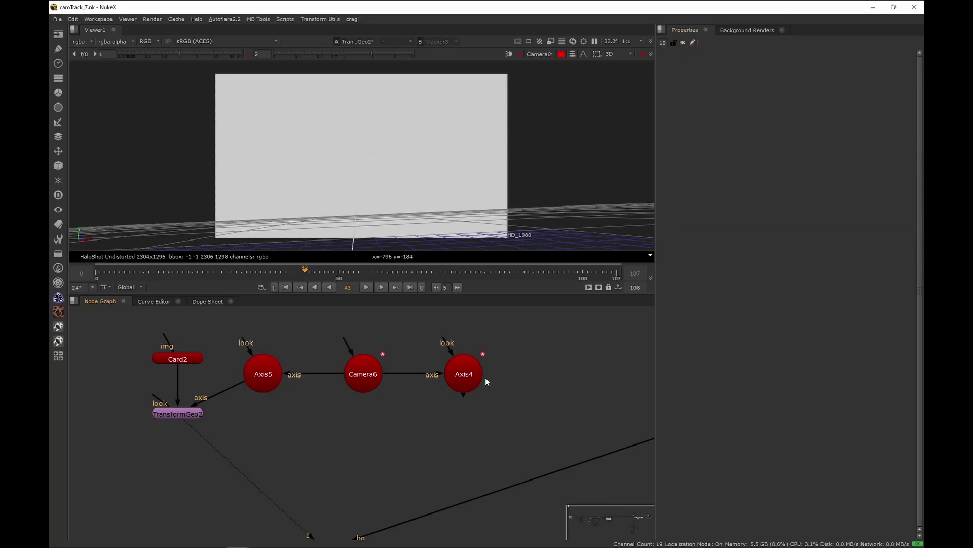
pyautogui.doubleClick(474, 374)
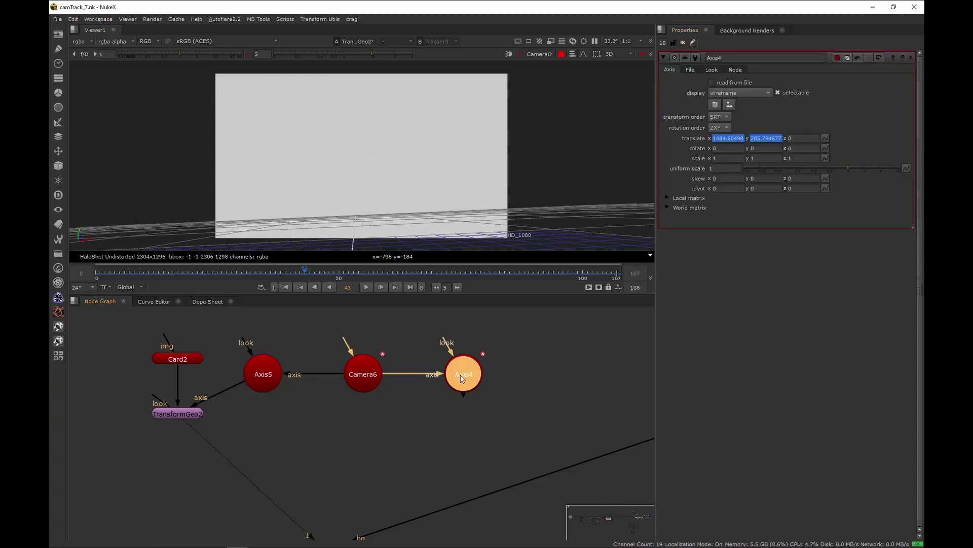
pyautogui.click(802, 138)
pyautogui.hotkey('ctrl', 'a')
pyautogui.hotkey('ctrl', 'v')
pyautogui.press('Return')
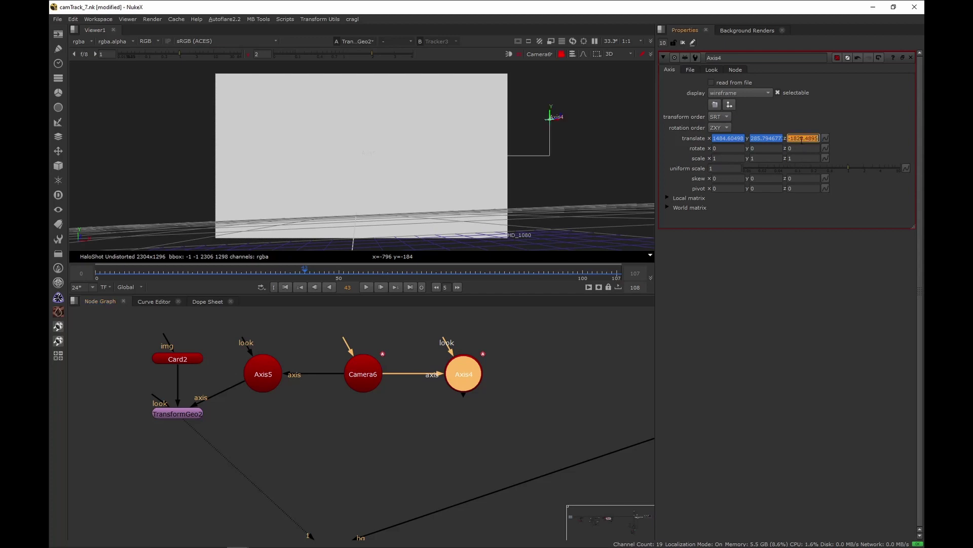
pyautogui.click(569, 391)
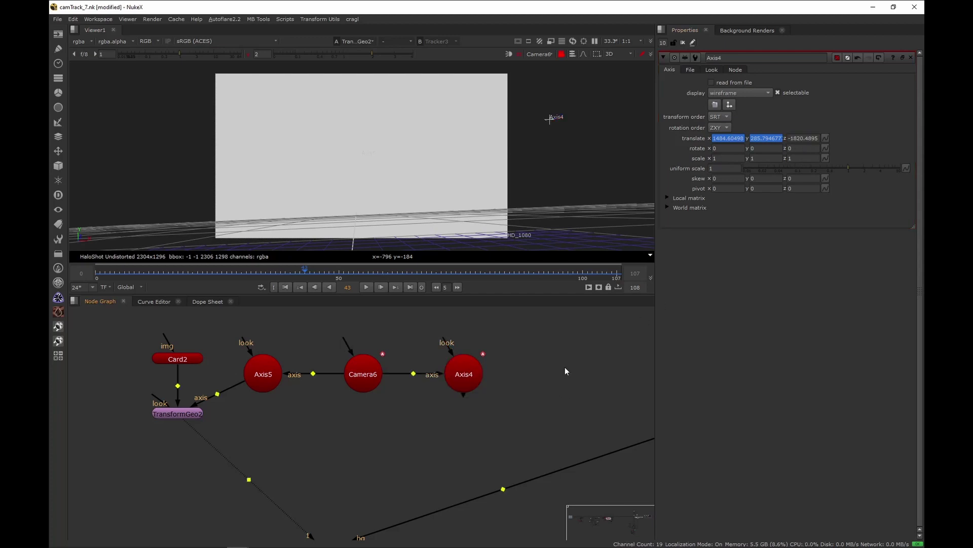
pyautogui.moveTo(305, 271); pyautogui.dragTo(548, 290)
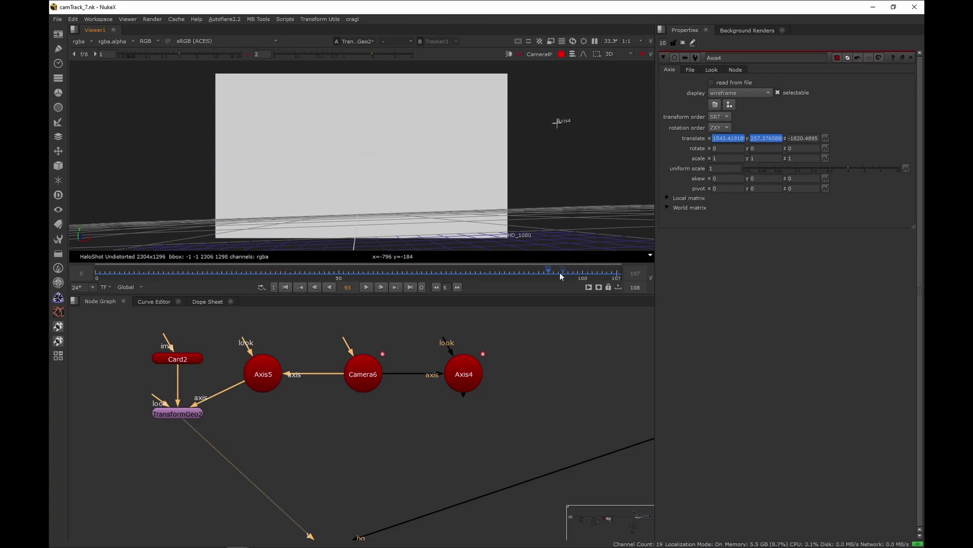
pyautogui.moveTo(549, 282); pyautogui.dragTo(94, 278)
# - Insert a dot in the long connection running to ScanlineRender and route it below the Card2, Axis5, Camera6 and Axis4 nodes
pyautogui.scroll(-6, 403, 413)
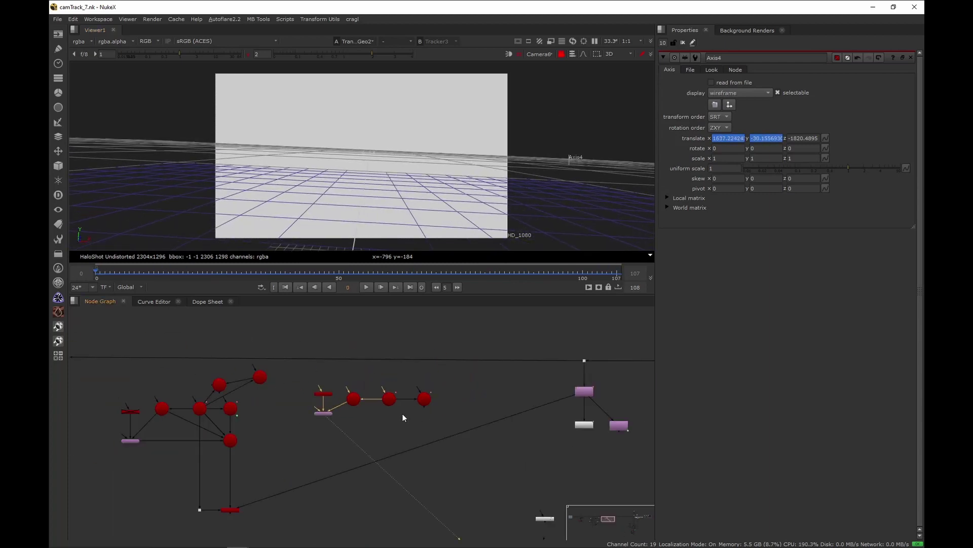
pyautogui.moveTo(203, 445); pyautogui.dragTo(263, 409, button='middle')
pyautogui.scroll(5, 263, 410)
pyautogui.scroll(-5, 349, 404)
pyautogui.scroll(4, 392, 391)
pyautogui.moveTo(524, 383); pyautogui.dragTo(382, 397, button='middle')
pyautogui.scroll(-3, 436, 388)
pyautogui.scroll(1, 381, 397)
pyautogui.keyDown('ctrl'); pyautogui.moveTo(348, 433); pyautogui.dragTo(407, 515); pyautogui.keyUp('ctrl')
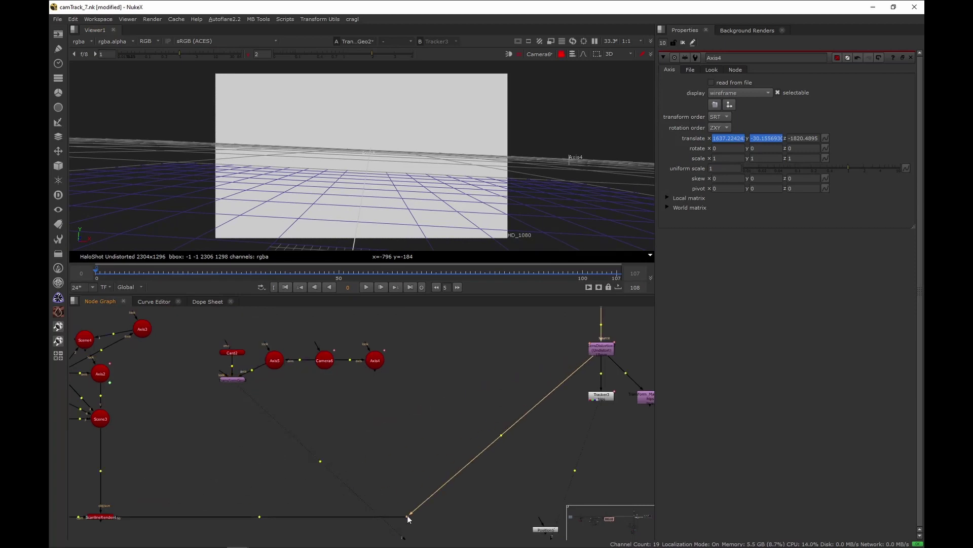
# - Add an unconnected Position node below Axis4 and save the script
pyautogui.scroll(2, 386, 405)
pyautogui.press('Tab')
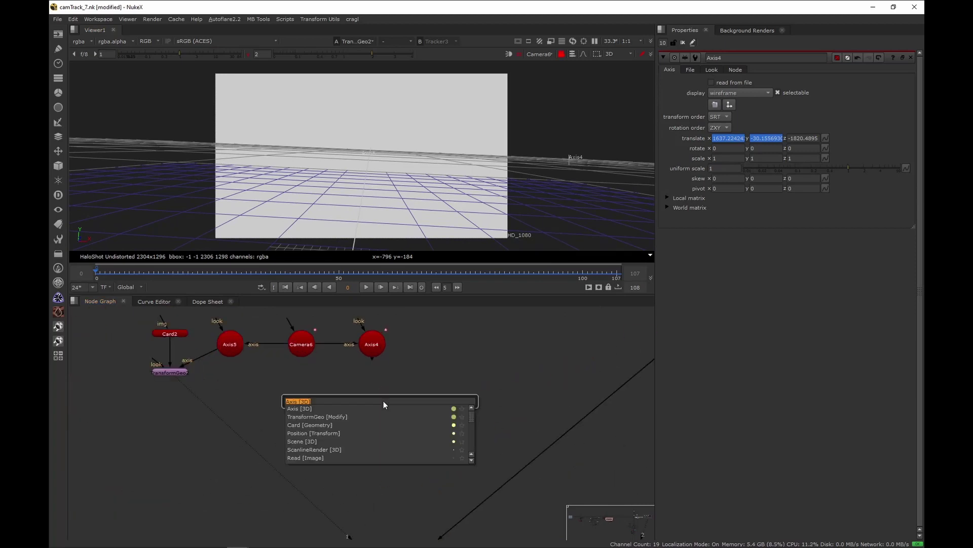
pyautogui.write('pos')
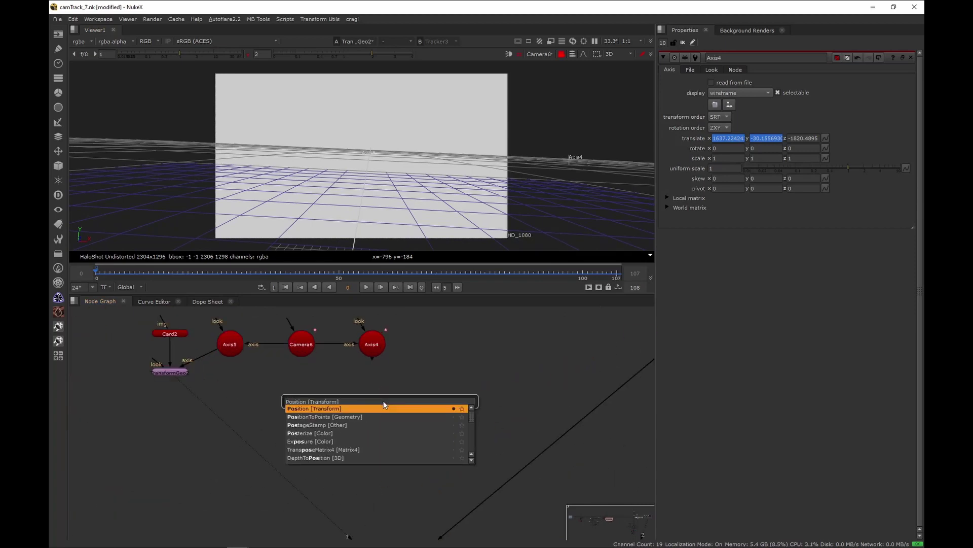
pyautogui.press('Return')
pyautogui.click(437, 401)
pyautogui.hotkey('ctrl', 's')
# - Move the Position2 node into the empty space below and to the right of Axis4
pyautogui.moveTo(351, 380); pyautogui.dragTo(368, 379, button='middle')
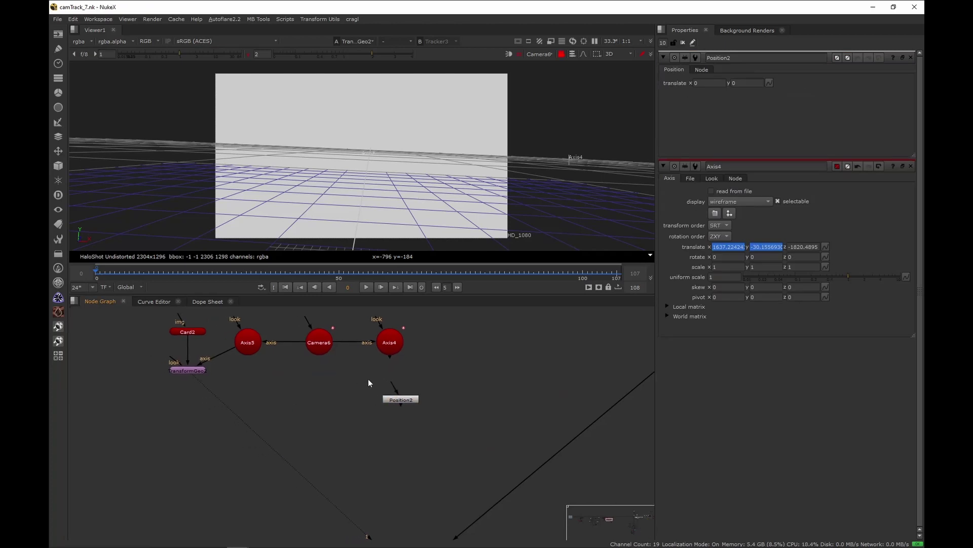
pyautogui.scroll(1, 397, 400)
pyautogui.click(452, 380)
pyautogui.moveTo(397, 400); pyautogui.dragTo(457, 408)
pyautogui.scroll(-1, 452, 382)
pyautogui.click(418, 402)
pyautogui.moveTo(406, 344); pyautogui.dragTo(412, 377, button='middle')
pyautogui.scroll(1, 413, 377)
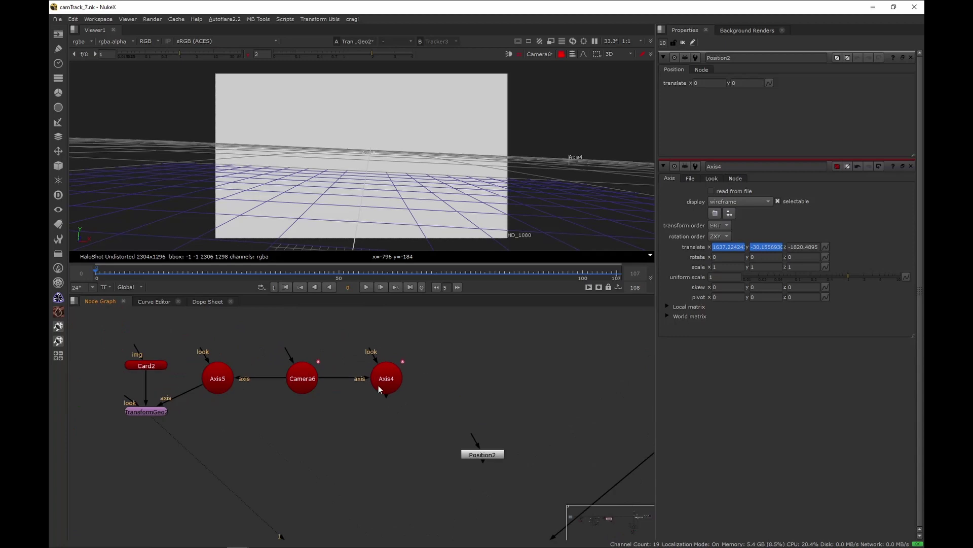
pyautogui.click(378, 385)
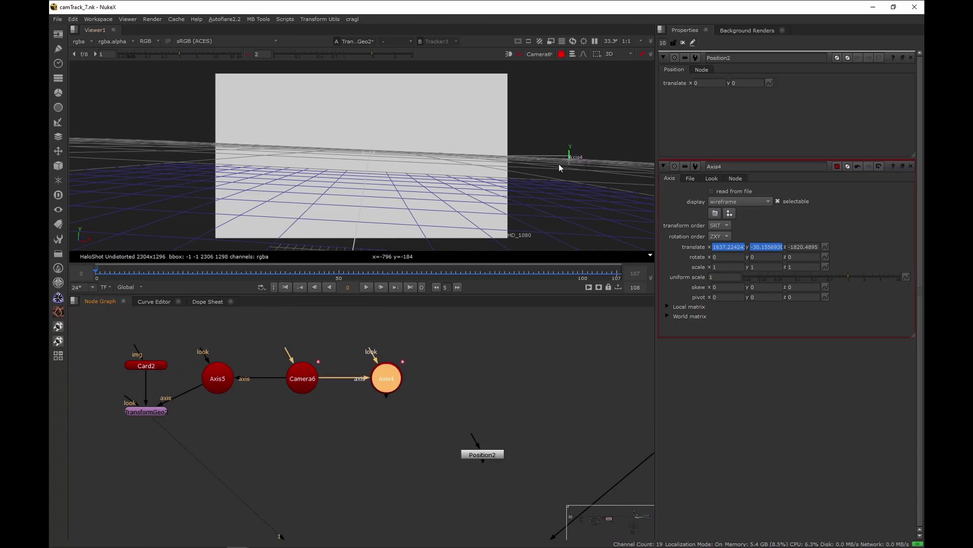
pyautogui.click(545, 408)
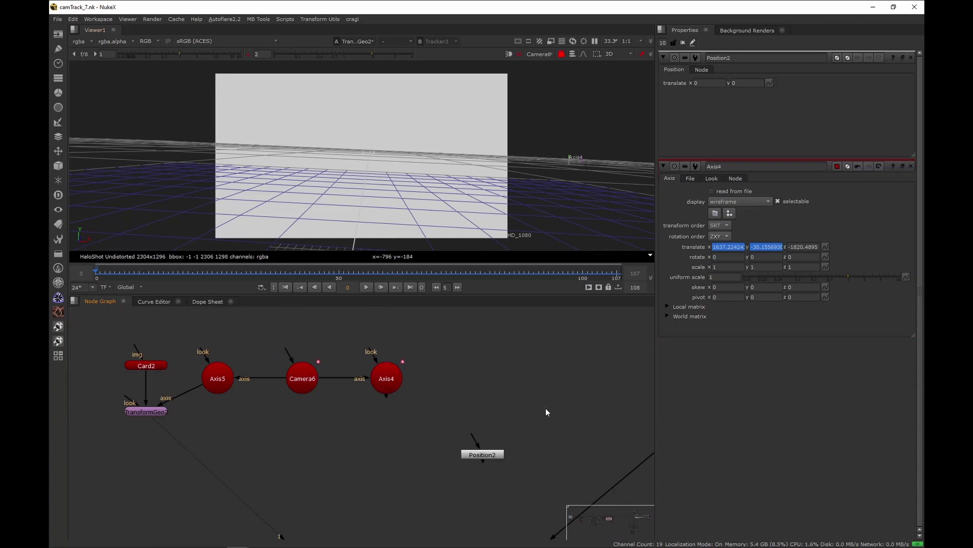
# - Clear the open node properties and reopen only those of Axis4 and Position2, with Position2 on top
pyautogui.click(490, 452)
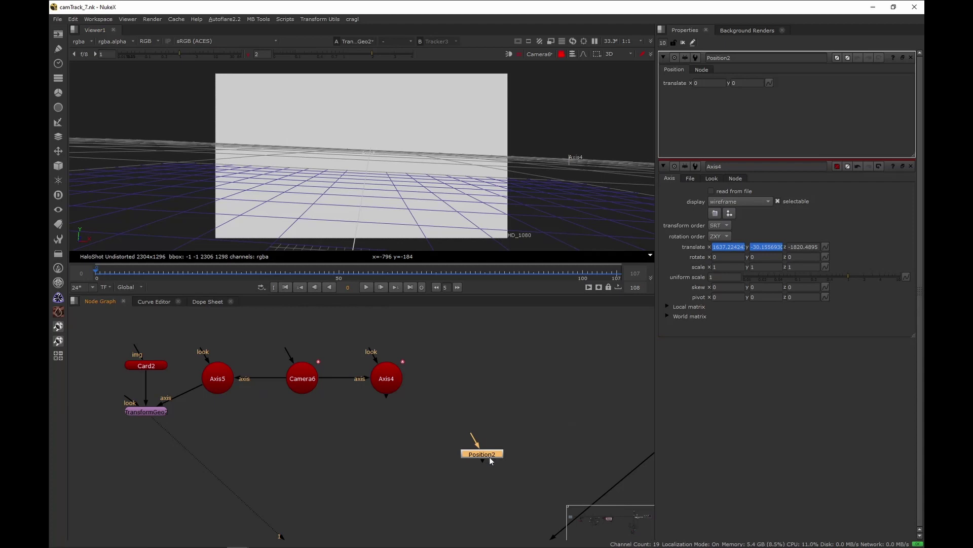
pyautogui.click(683, 43)
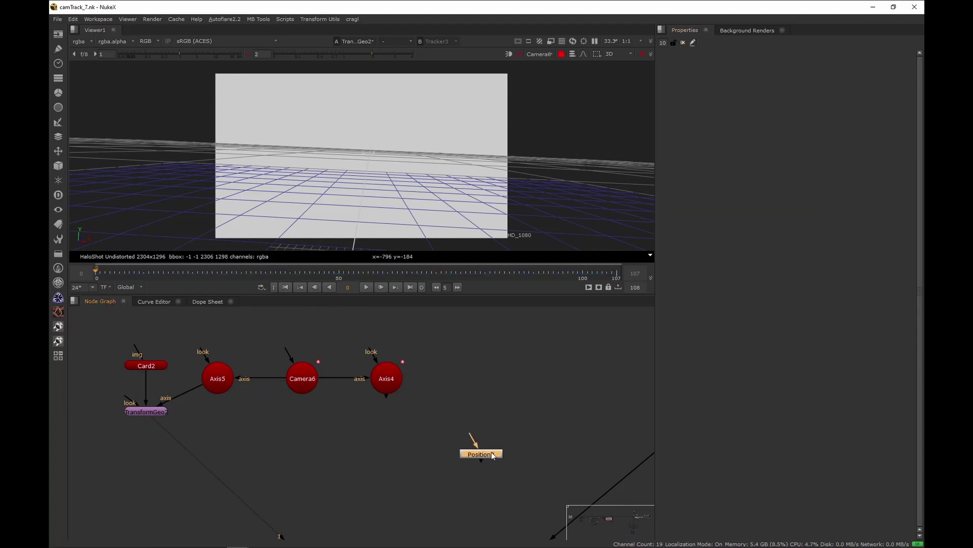
pyautogui.doubleClick(491, 452)
pyautogui.moveTo(472, 376); pyautogui.dragTo(468, 357, button='middle')
pyautogui.click(467, 357)
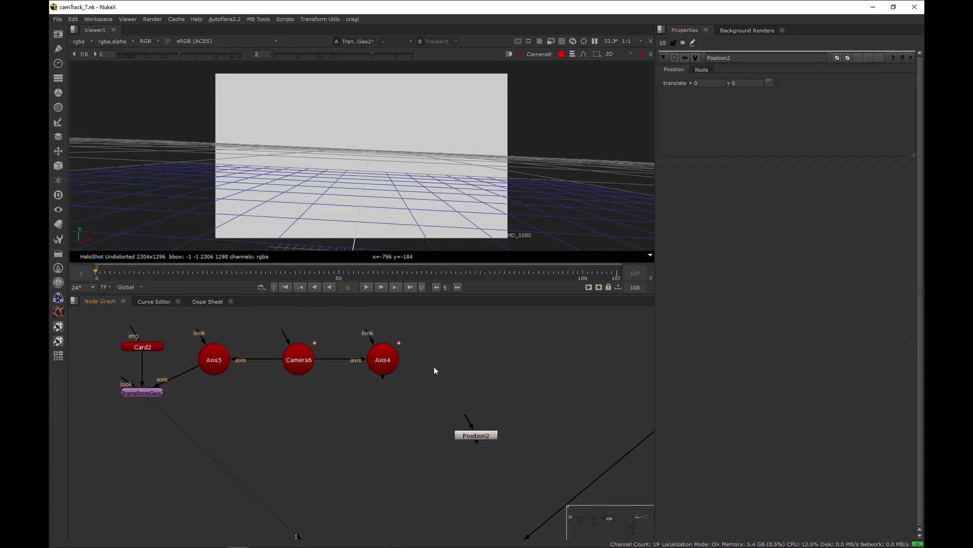
pyautogui.doubleClick(387, 360)
pyautogui.click(472, 365)
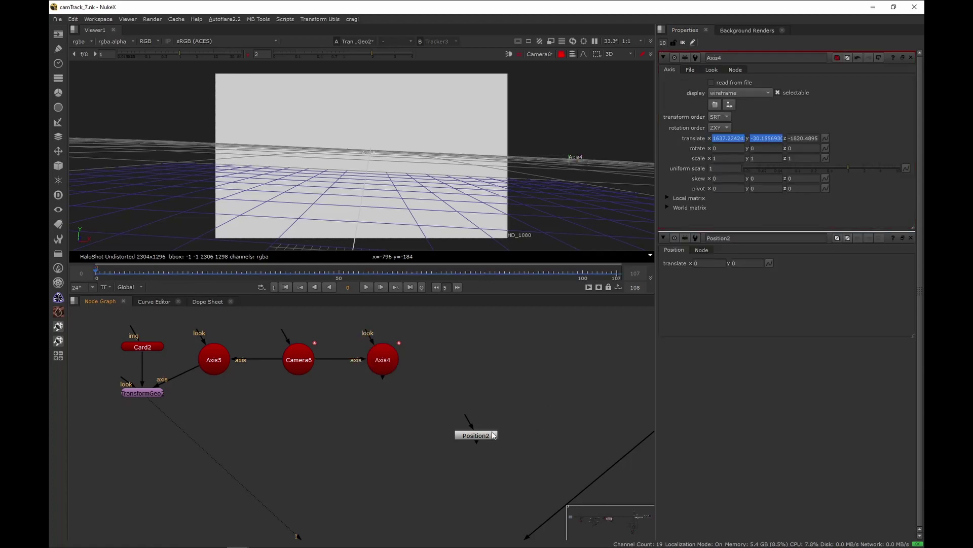
pyautogui.click(477, 436)
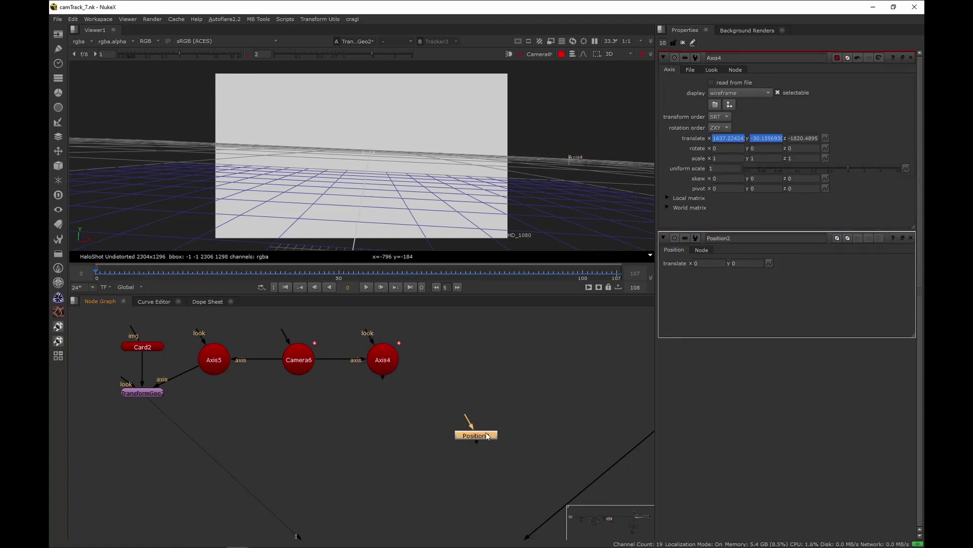
pyautogui.doubleClick(487, 434)
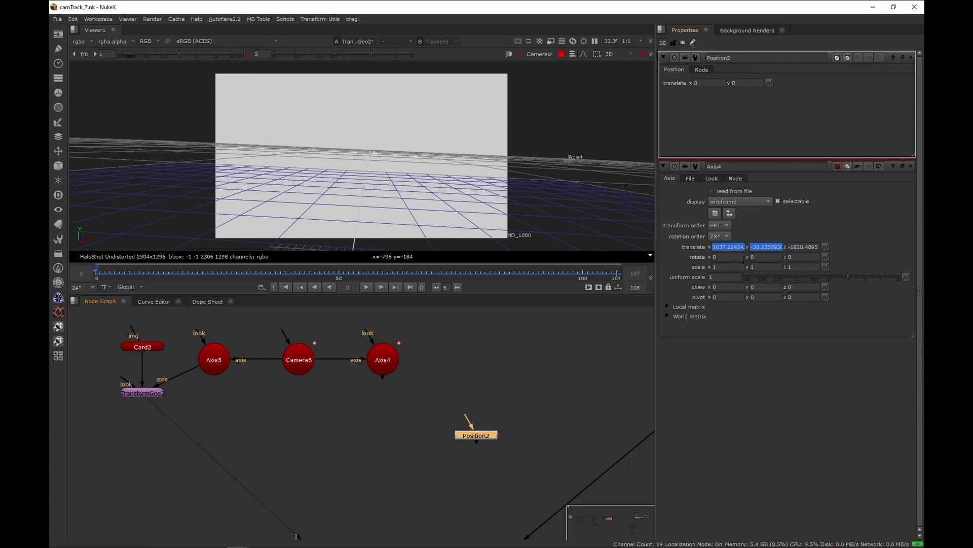
# - Set Axis4's translate x expression to "curve + Position2.translate.x", using a link copied from Position2's translate x
pyautogui.click(731, 248)
pyautogui.rightClick(725, 247)
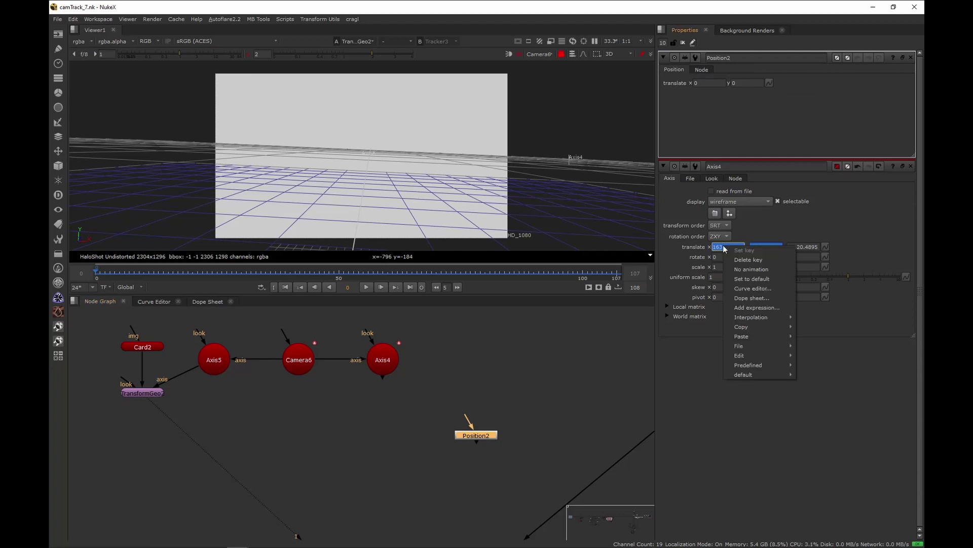
pyautogui.click(762, 306)
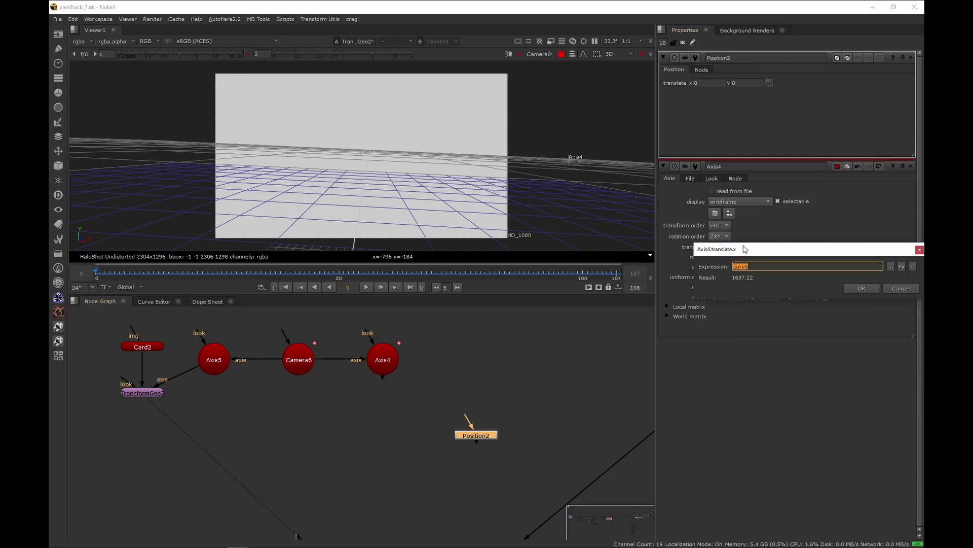
pyautogui.moveTo(744, 249); pyautogui.dragTo(392, 248)
pyautogui.click(406, 267)
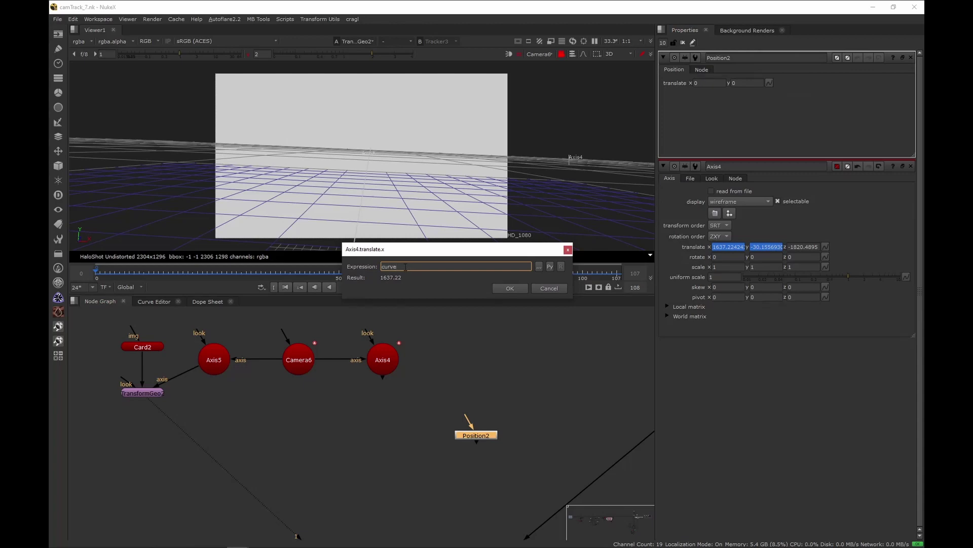
pyautogui.write('+')
pyautogui.rightClick(708, 83)
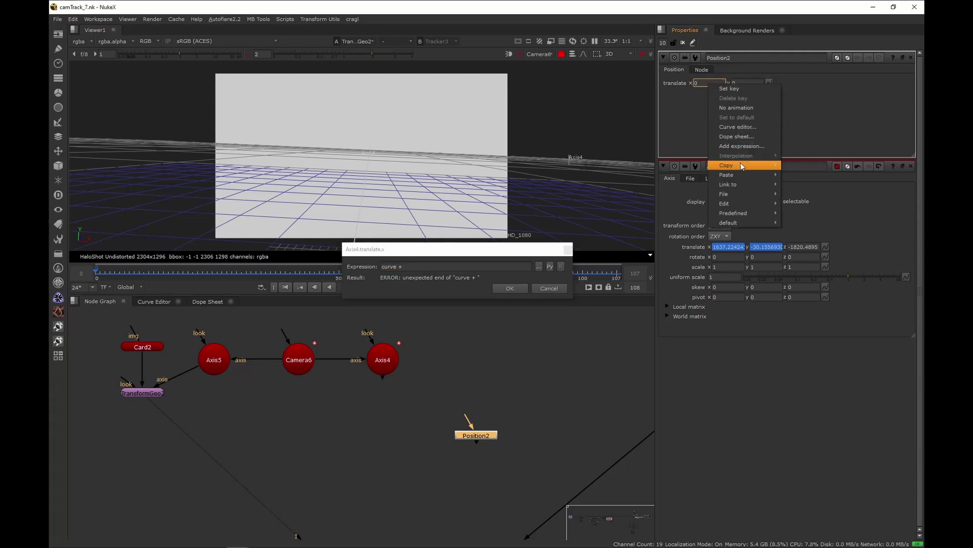
pyautogui.moveTo(740, 165)
pyautogui.click(809, 185)
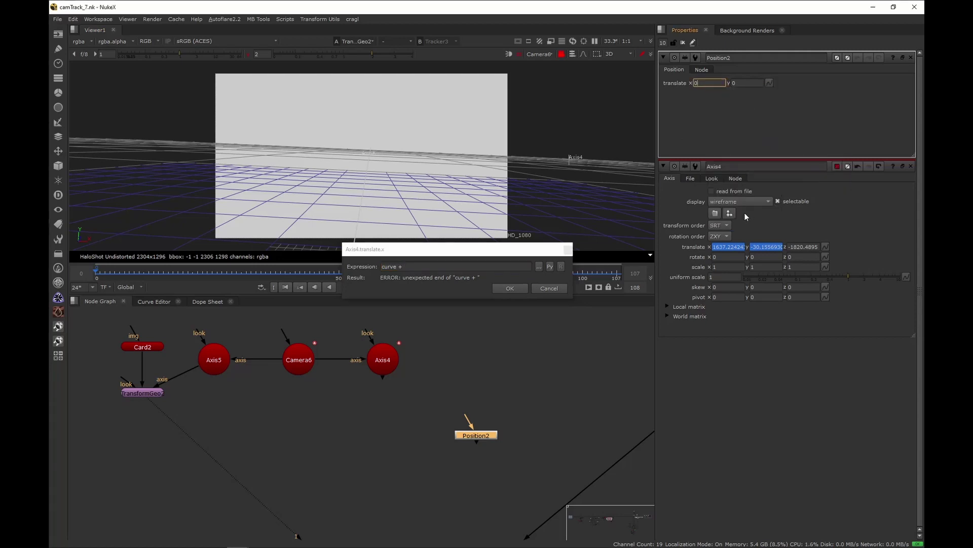
pyautogui.click(459, 267)
pyautogui.hotkey('ctrl', 'v')
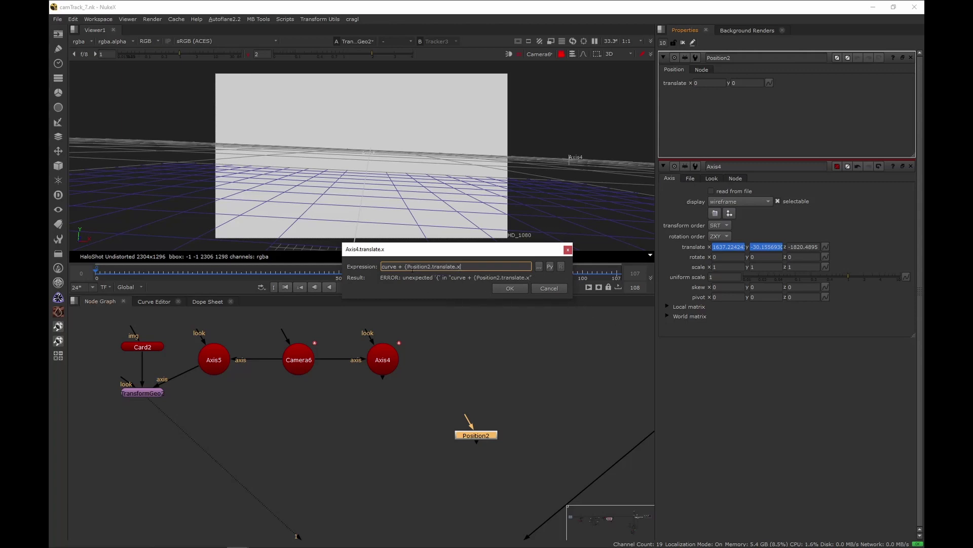
pyautogui.press('BackSpace')
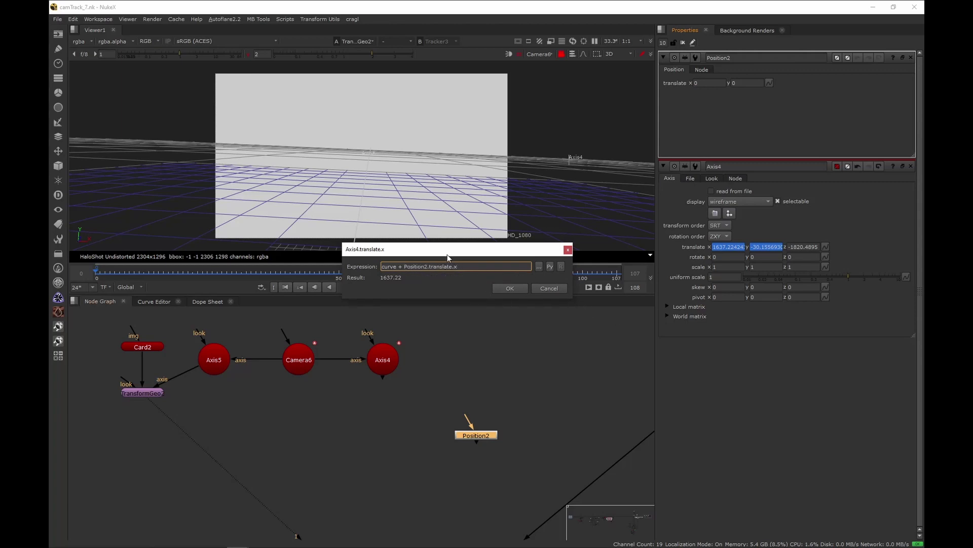
pyautogui.moveTo(448, 254); pyautogui.dragTo(442, 249)
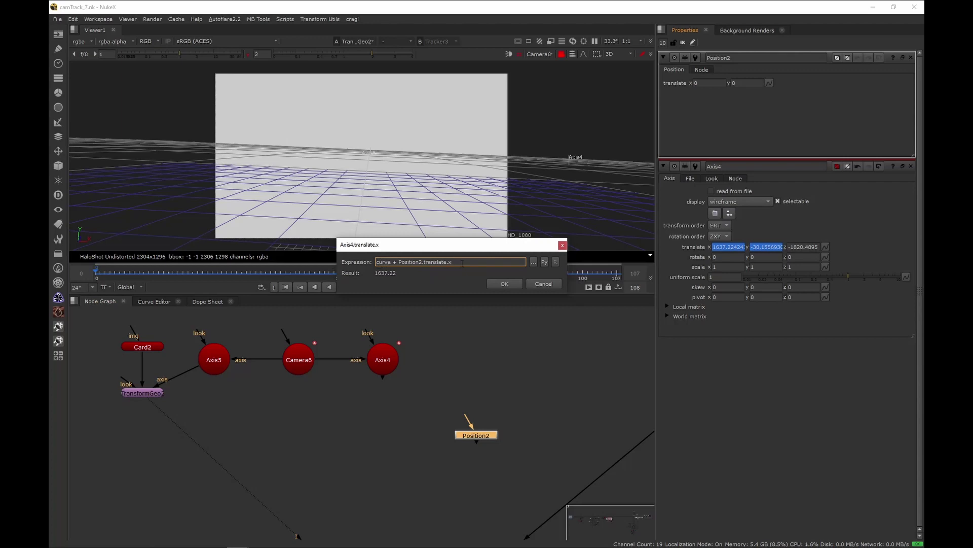
pyautogui.click(506, 284)
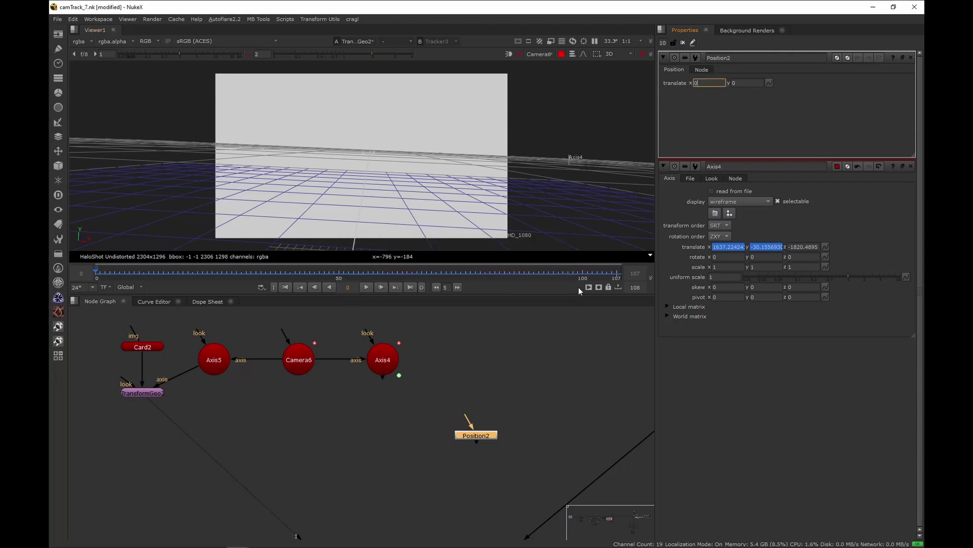
# - Set Axis4's translate y expression to "curve + Position2.translate.y", using a link copied from Position2's translate y
pyautogui.rightClick(760, 248)
pyautogui.click(792, 309)
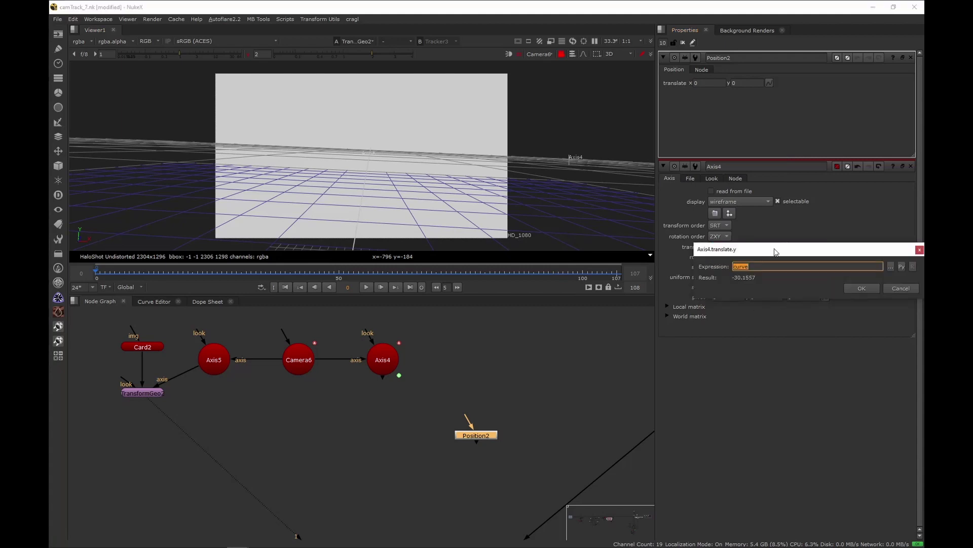
pyautogui.write('+')
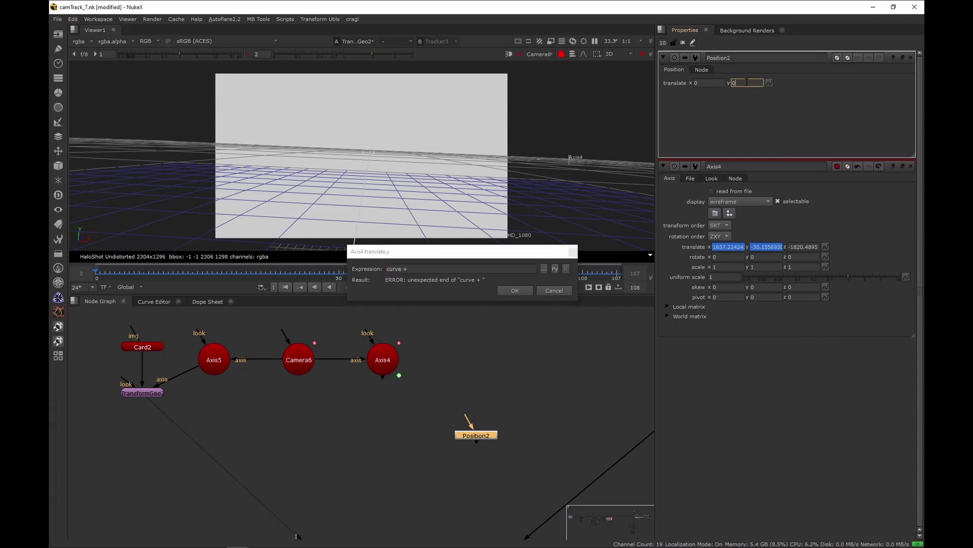
pyautogui.rightClick(750, 82)
pyautogui.moveTo(796, 166)
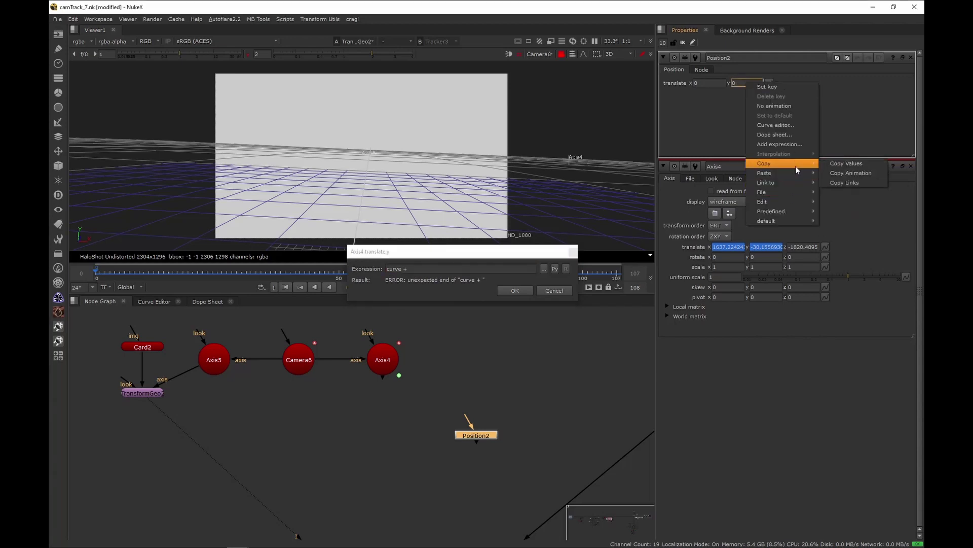
pyautogui.click(845, 183)
pyautogui.click(464, 269)
pyautogui.hotkey('ctrl', 'v')
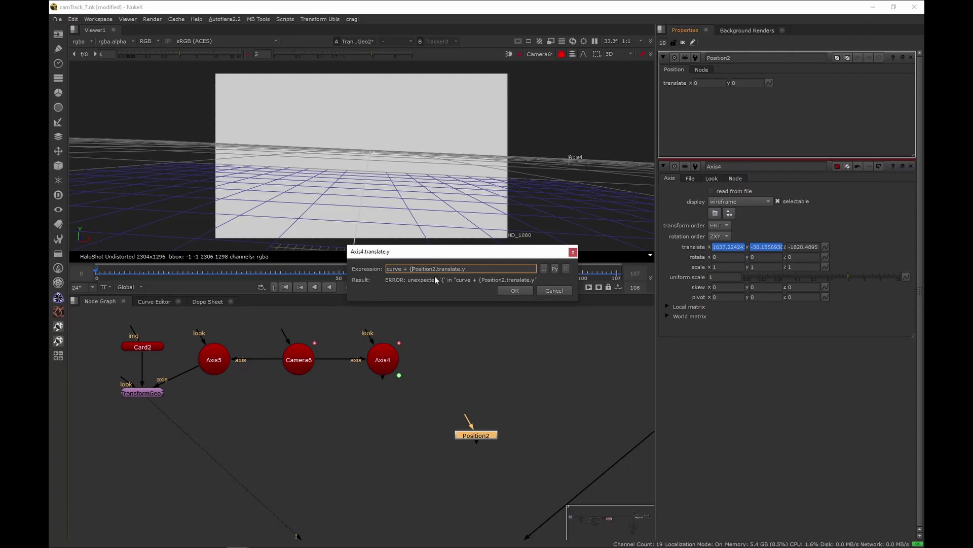
pyautogui.press('BackSpace')
pyautogui.moveTo(462, 251); pyautogui.dragTo(444, 239)
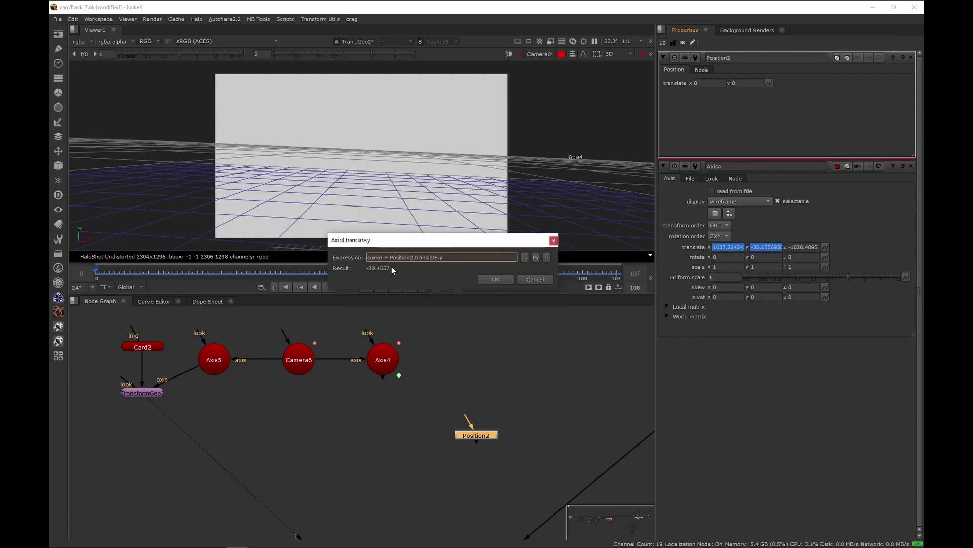
pyautogui.click(495, 278)
pyautogui.click(513, 384)
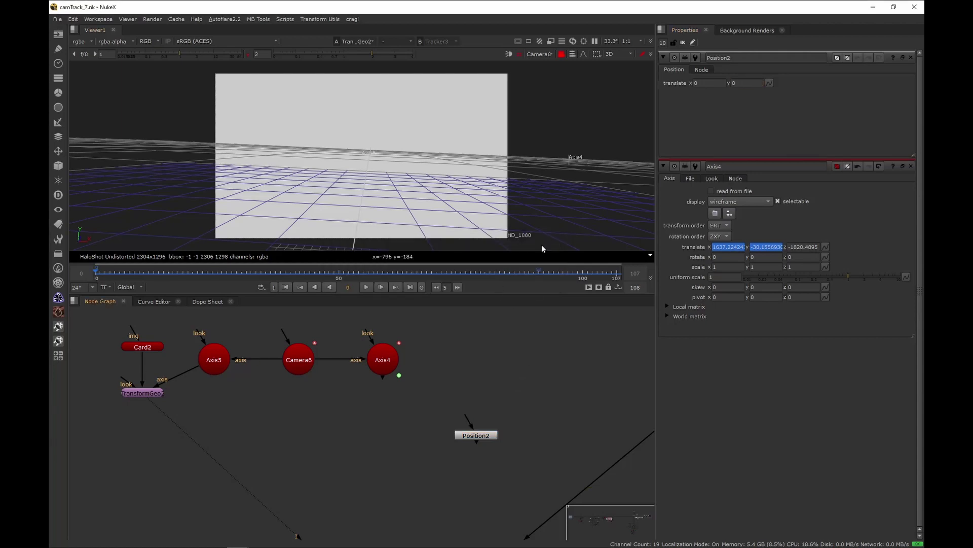
# - Lower Position2's translate x to -850
pyautogui.moveTo(563, 197); pyautogui.dragTo(566, 192, button='middle')
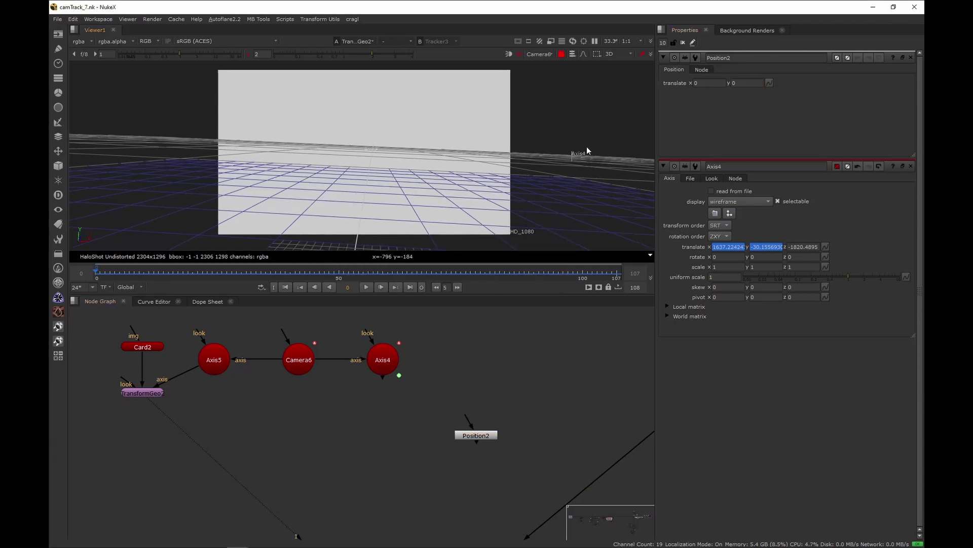
pyautogui.click(704, 83)
pyautogui.write('10')
pyautogui.press('Return')
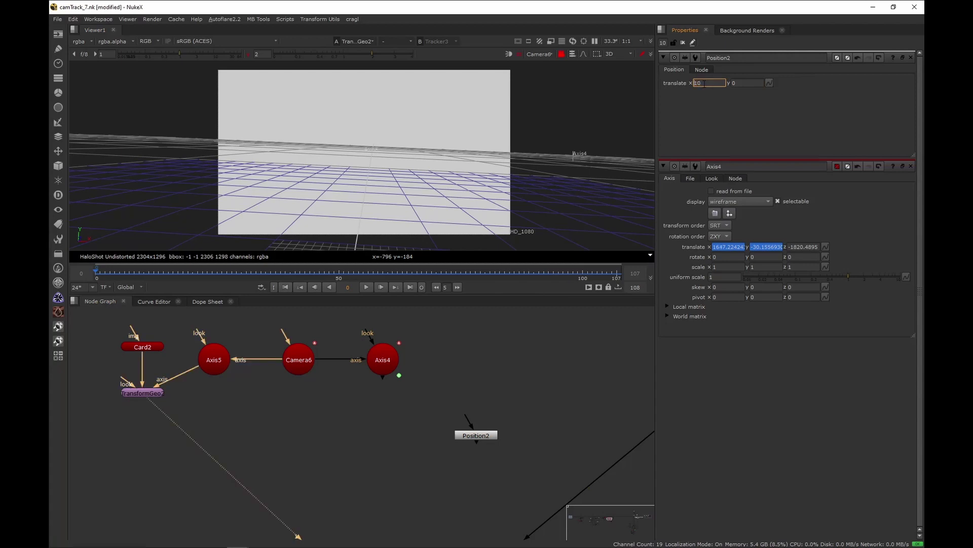
pyautogui.press('Down')
pyautogui.press('Down')
pyautogui.press('Down')
pyautogui.press('Down')
pyautogui.press('Down')
pyautogui.press('Down')
pyautogui.press('Down')
pyautogui.press('Down')
pyautogui.press('Down')
pyautogui.press('Down')
pyautogui.press('Down')
pyautogui.press('Down')
pyautogui.press('Down')
pyautogui.press('Down')
pyautogui.press('Down')
pyautogui.press('Down')
pyautogui.press('Down')
pyautogui.press('Down')
pyautogui.press('Down')
pyautogui.press('Down')
pyautogui.press('Down')
pyautogui.press('Down')
pyautogui.press('Down')
pyautogui.press('Down')
pyautogui.press('Down')
pyautogui.press('Down')
pyautogui.press('Down')
pyautogui.press('Down')
pyautogui.press('Down')
pyautogui.press('Down')
pyautogui.press('Down')
pyautogui.press('Down')
pyautogui.press('Down')
pyautogui.press('Down')
pyautogui.press('Down')
pyautogui.press('Down')
pyautogui.press('Down')
pyautogui.press('Down')
pyautogui.press('Down')
pyautogui.press('Down')
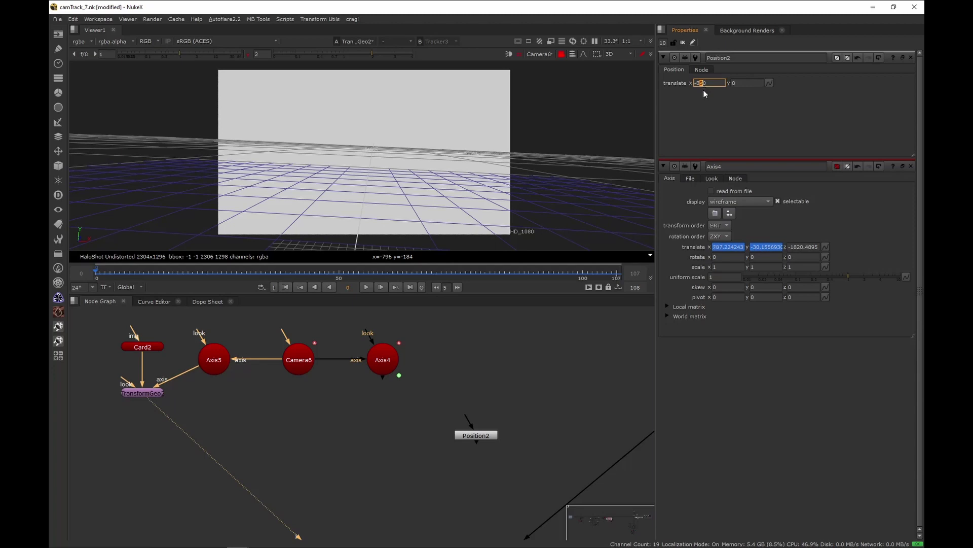
# - Disable the Card2 node and save the script
pyautogui.scroll(1, 156, 336)
pyautogui.click(143, 346)
pyautogui.press('d')
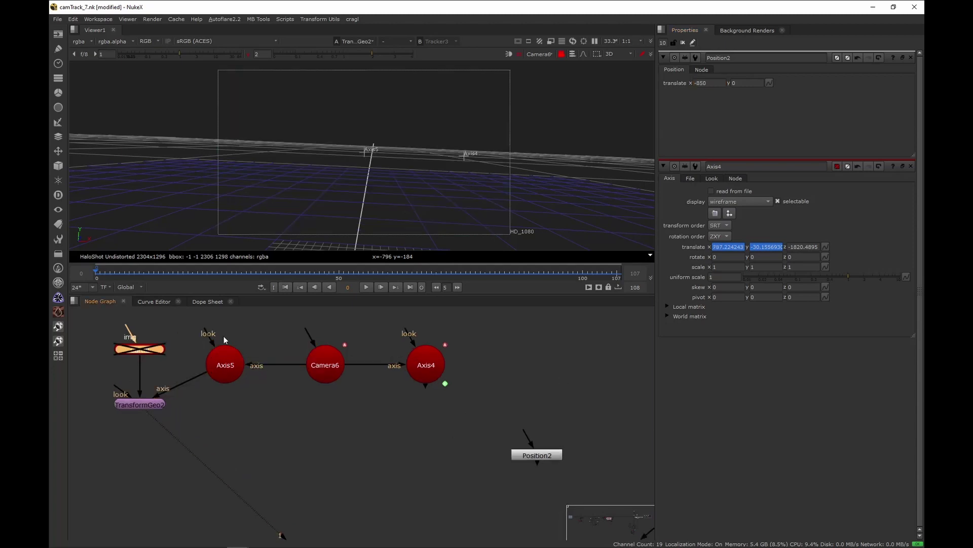
pyautogui.click(223, 337)
pyautogui.hotkey('ctrl', 's')
# - Add a ScanlineRender node in the empty space below the Camera6 and Axis4 chain
pyautogui.scroll(-5, 342, 397)
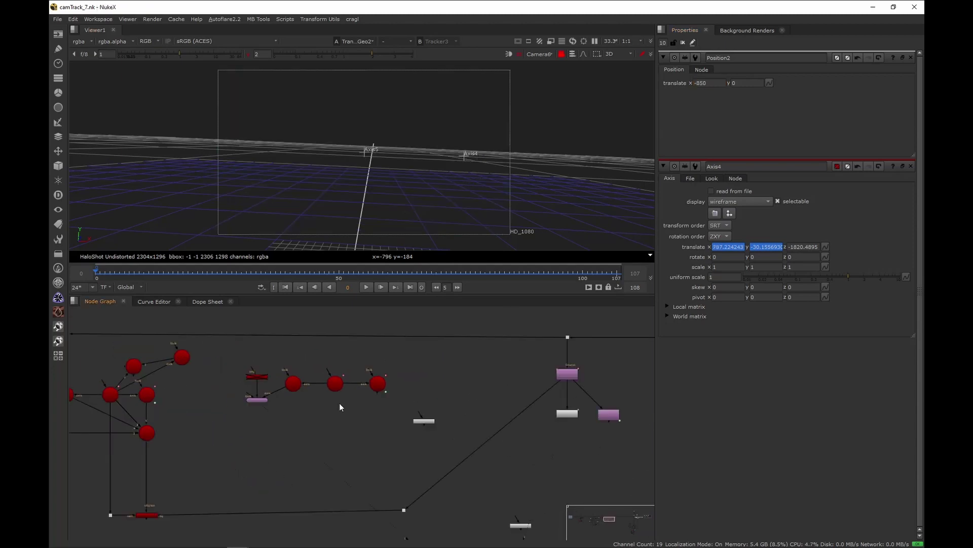
pyautogui.moveTo(294, 407); pyautogui.dragTo(304, 398, button='middle')
pyautogui.scroll(3, 304, 395)
pyautogui.moveTo(369, 413); pyautogui.dragTo(351, 446)
pyautogui.scroll(-3, 372, 436)
pyautogui.moveTo(373, 436); pyautogui.dragTo(436, 389, button='middle')
pyautogui.scroll(3, 375, 409)
pyautogui.scroll(-3, 375, 403)
pyautogui.scroll(2, 437, 390)
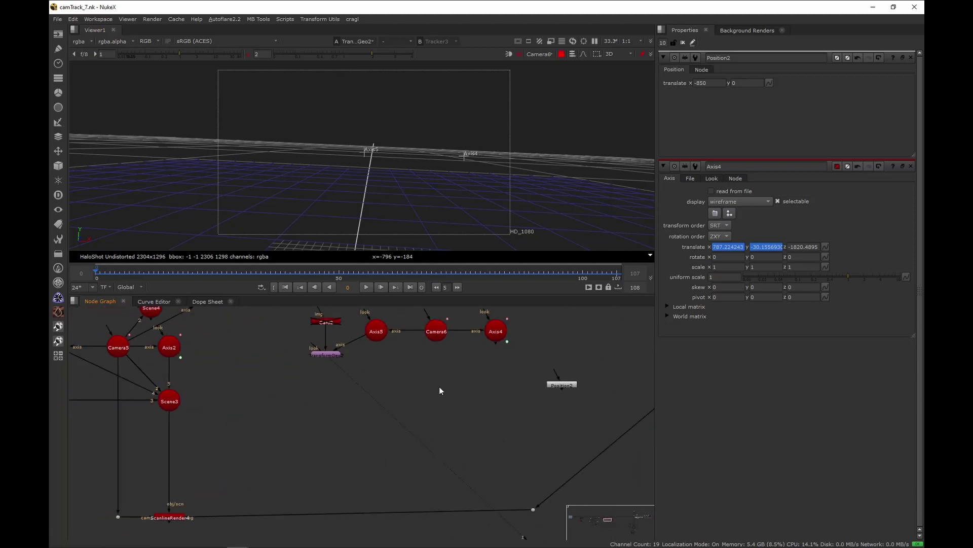
pyautogui.press('Tab')
pyautogui.write('scanel')
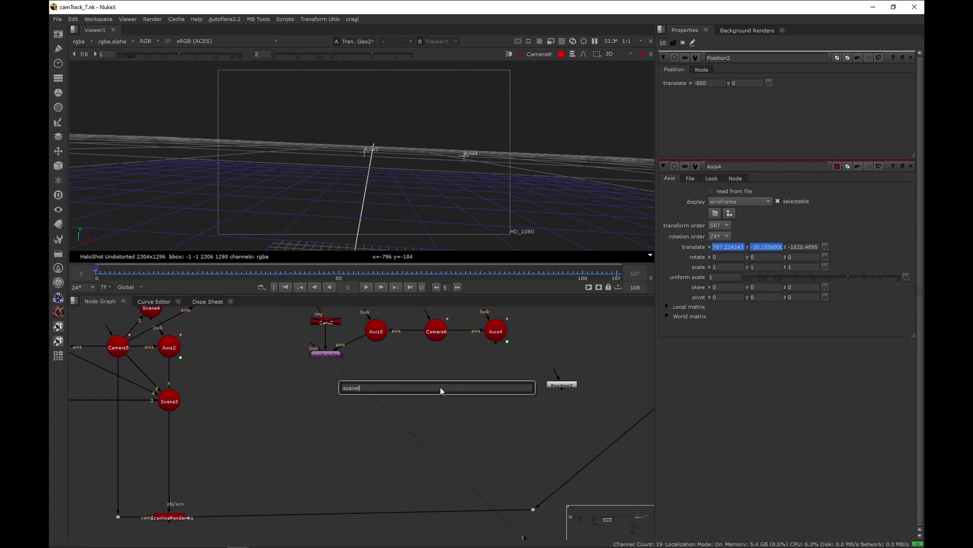
pyautogui.press('Return')
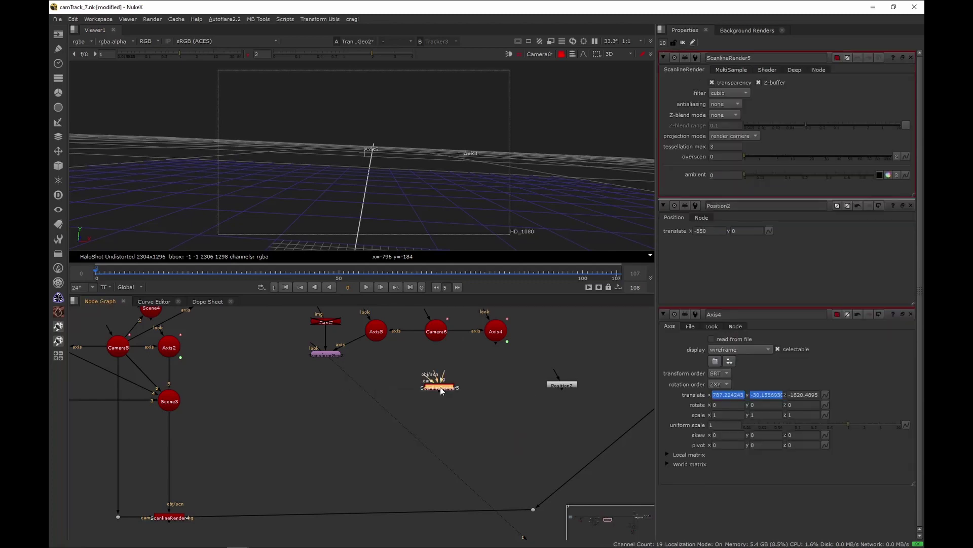
# - Place the new ScanlineRender node below Camera6, leaving room for another node between them
pyautogui.scroll(-2, 419, 373)
pyautogui.moveTo(418, 374); pyautogui.dragTo(283, 386, button='middle')
pyautogui.scroll(3, 283, 385)
pyautogui.moveTo(312, 383); pyautogui.dragTo(311, 346)
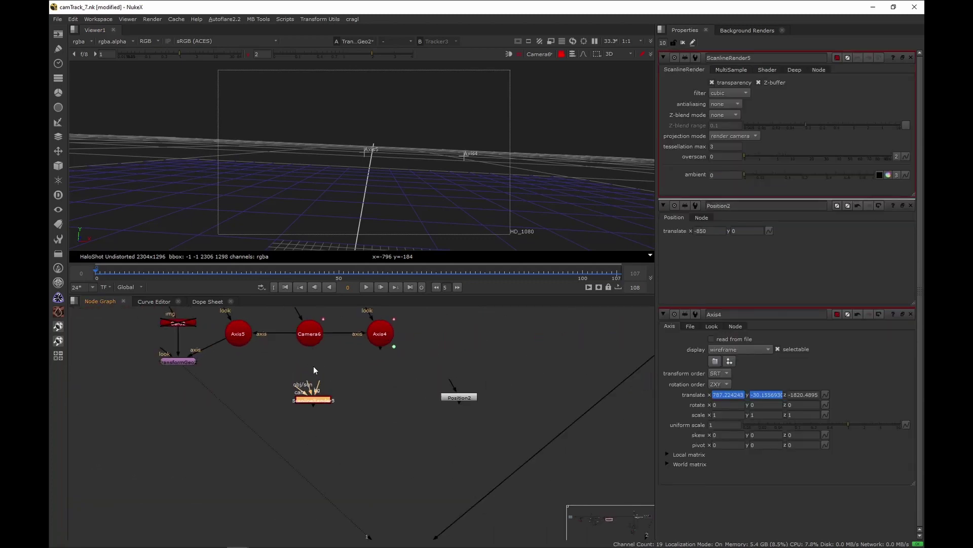
pyautogui.scroll(-1, 325, 367)
pyautogui.moveTo(324, 393); pyautogui.dragTo(336, 438)
# - Add a Scene node above ScanlineRender5 and connect its inputs to Camera6 and Axis4
pyautogui.click(342, 385)
pyautogui.press('Tab')
pyautogui.write('scene')
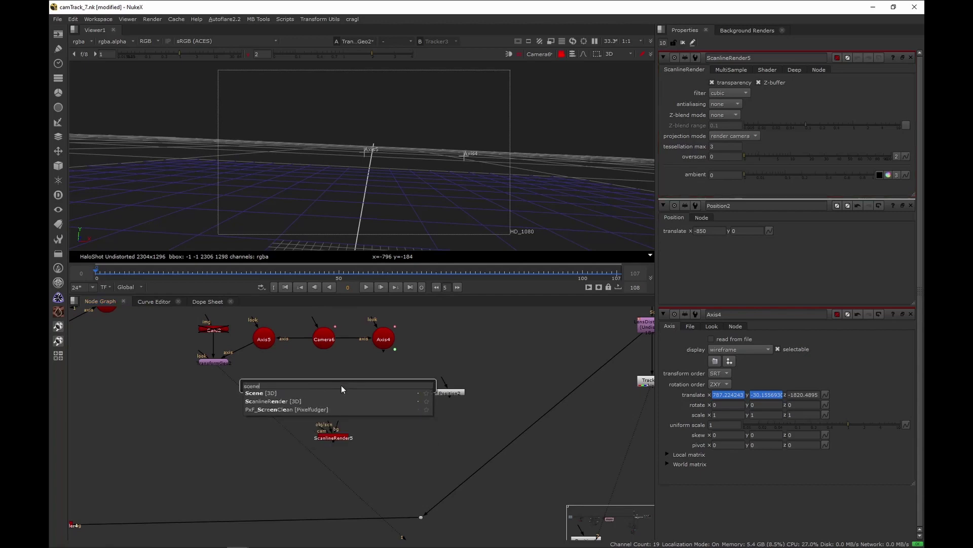
pyautogui.press('Down')
pyautogui.press('Return')
pyautogui.moveTo(327, 365); pyautogui.dragTo(325, 347)
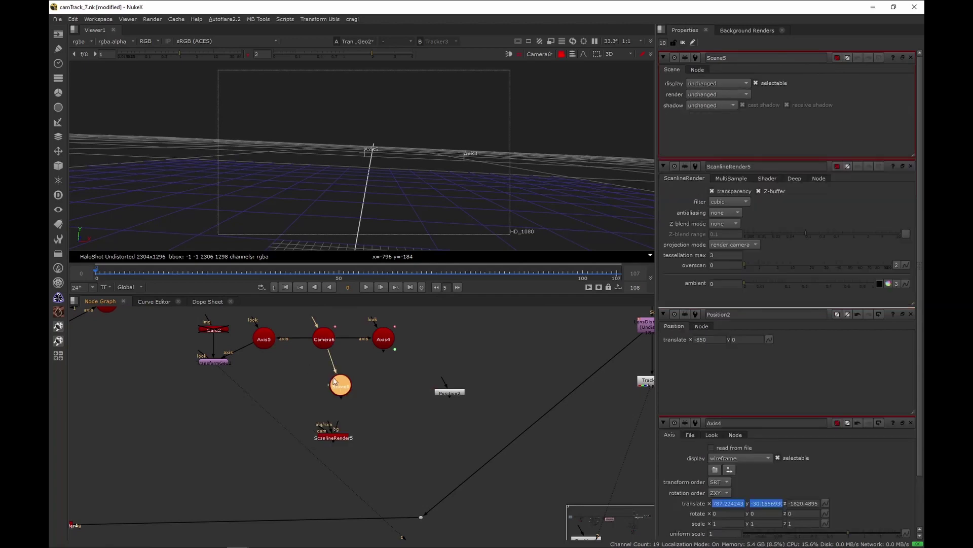
pyautogui.moveTo(339, 384); pyautogui.dragTo(384, 339)
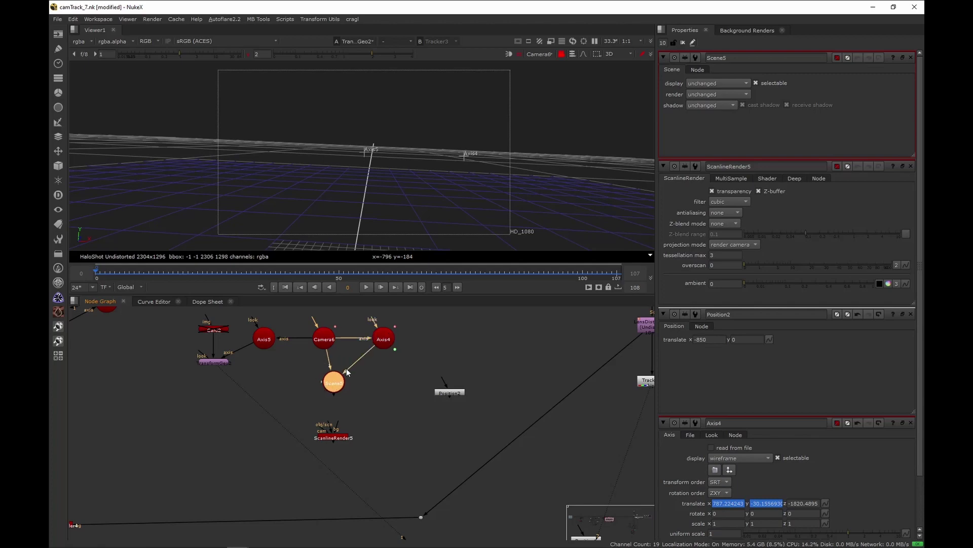
pyautogui.moveTo(277, 352); pyautogui.dragTo(269, 349)
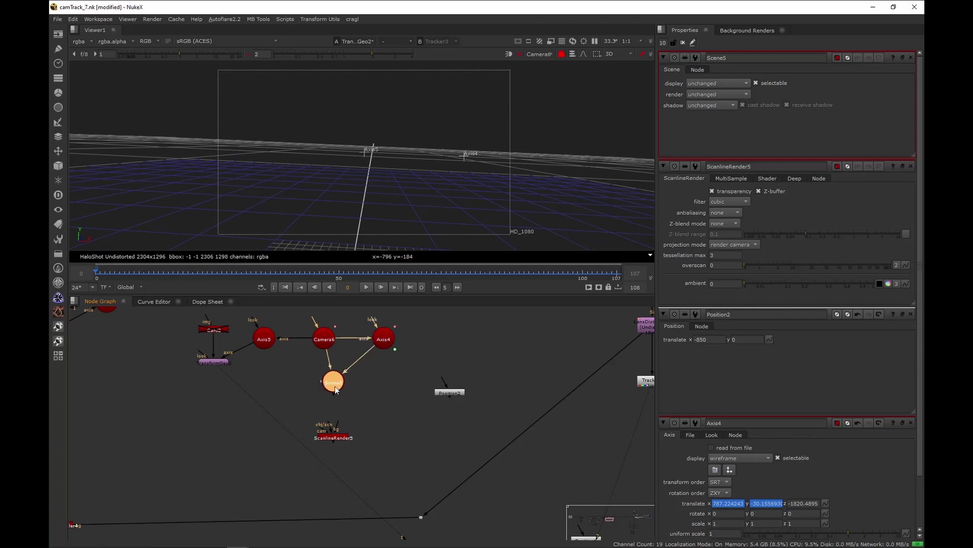
pyautogui.moveTo(335, 385); pyautogui.dragTo(325, 380)
# - Connect ScanlineRender5's obj/scn input to Scene5 and its cam input to Camera6, aligning the render node under the scene
pyautogui.scroll(1, 330, 422)
pyautogui.moveTo(329, 422); pyautogui.dragTo(362, 383)
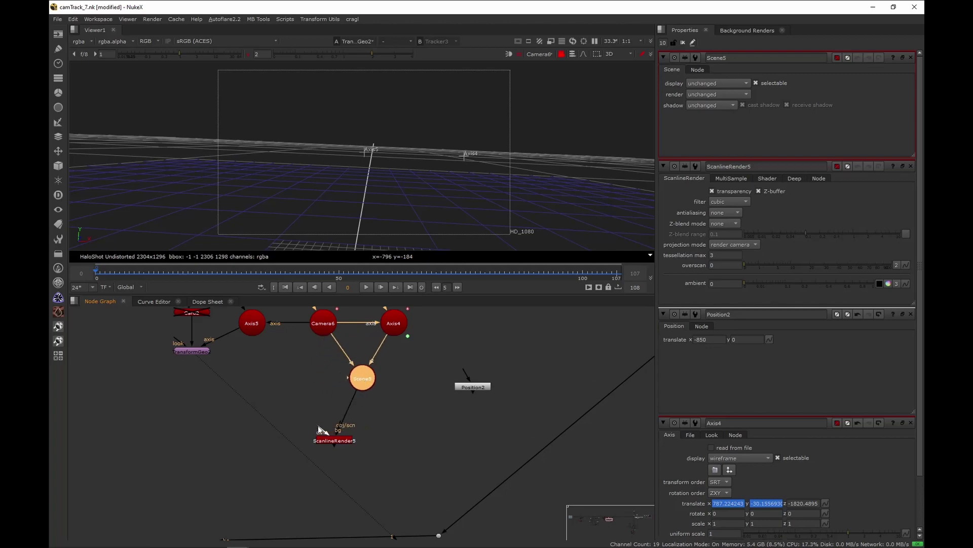
pyautogui.moveTo(319, 428); pyautogui.dragTo(325, 332)
pyautogui.moveTo(359, 437); pyautogui.dragTo(292, 411, button='middle')
pyautogui.moveTo(269, 414); pyautogui.dragTo(294, 422)
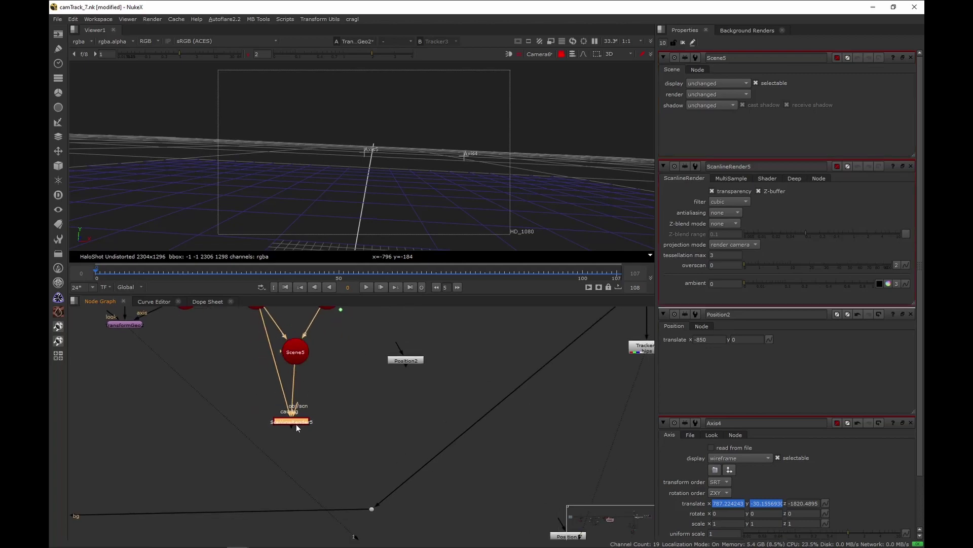
# - View ScanlineRender5 and connect its bg input to the undistorting LensDistortion node above Tracker3
pyautogui.press('1')
pyautogui.scroll(-1, 348, 413)
pyautogui.moveTo(362, 363); pyautogui.dragTo(307, 385, button='middle')
pyautogui.moveTo(258, 418); pyautogui.dragTo(241, 430, button='middle')
pyautogui.moveTo(228, 439); pyautogui.dragTo(519, 339)
pyautogui.scroll(2, 520, 339)
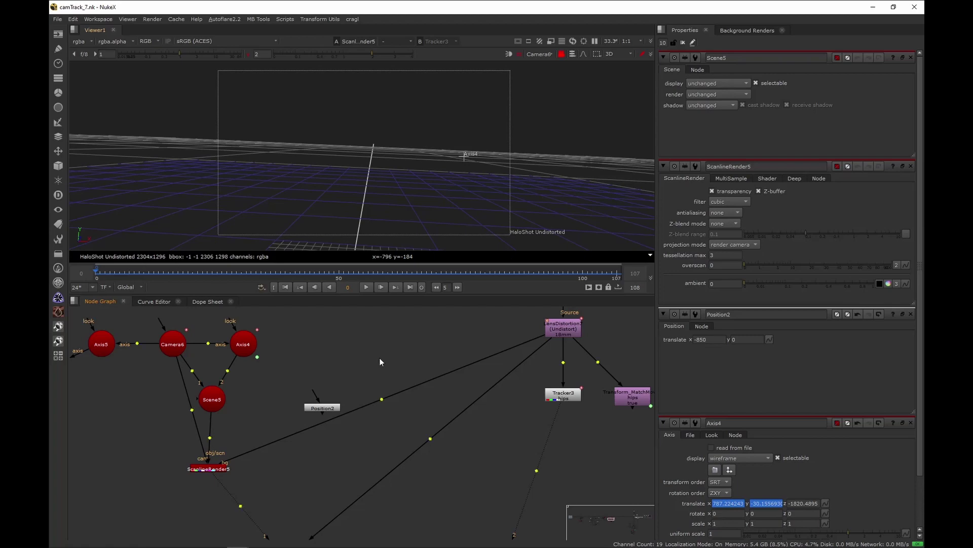
pyautogui.scroll(-3, 379, 359)
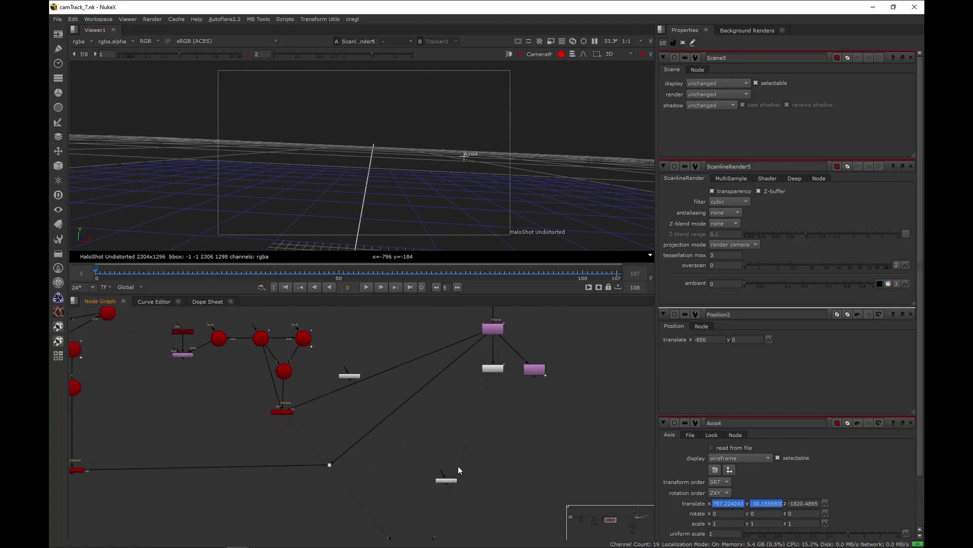
pyautogui.scroll(4, 306, 388)
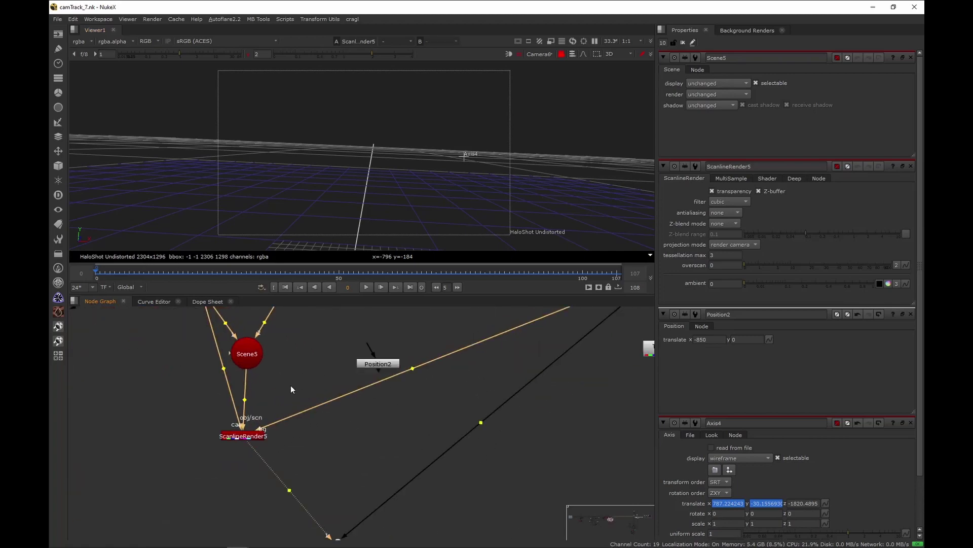
pyautogui.moveTo(307, 349); pyautogui.dragTo(340, 389, button='middle')
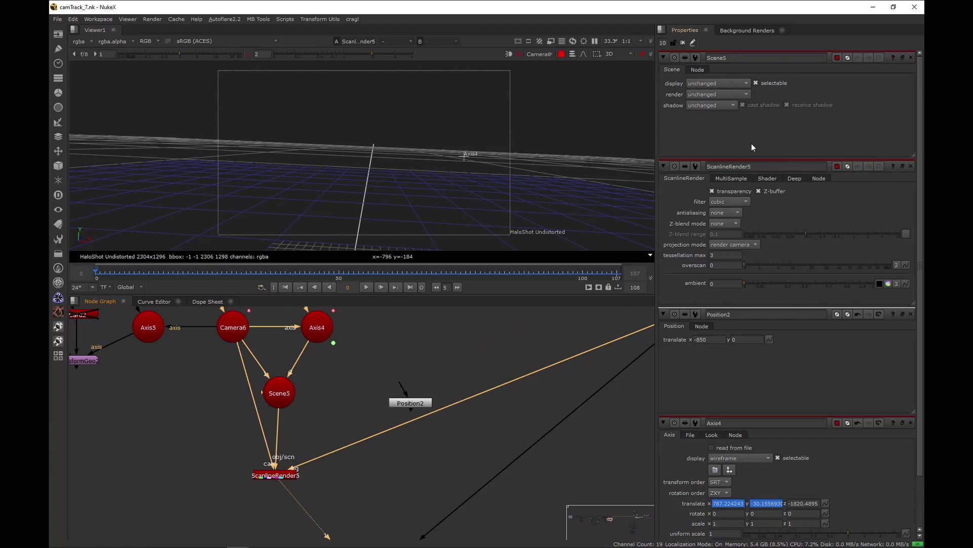
# - Clear the open node properties, reopen only Position2's and move that node closer to Axis4 and Scene5
pyautogui.click(683, 42)
pyautogui.doubleClick(412, 403)
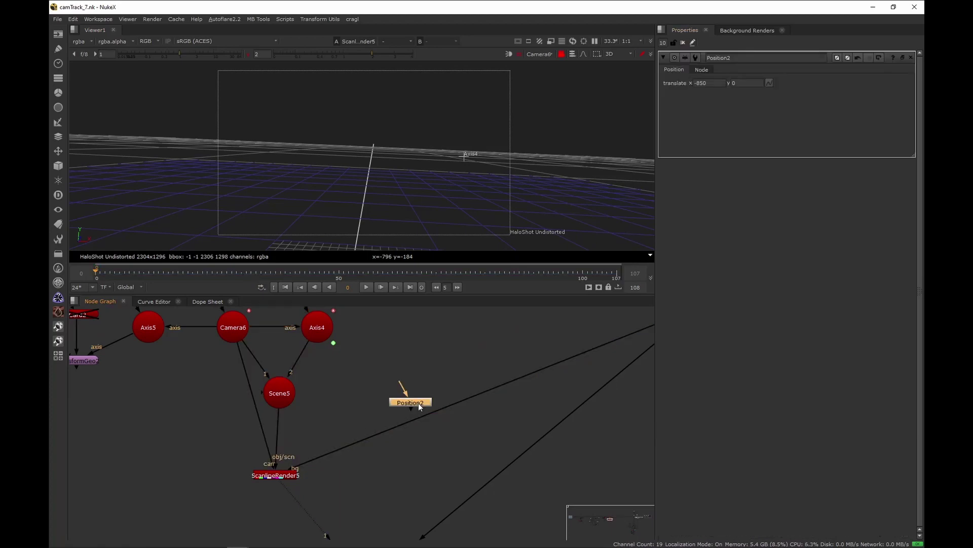
pyautogui.moveTo(416, 403); pyautogui.dragTo(392, 386)
# - Set Position2's translate x to -920 and save the script
pyautogui.press('Up')
pyautogui.press('Up')
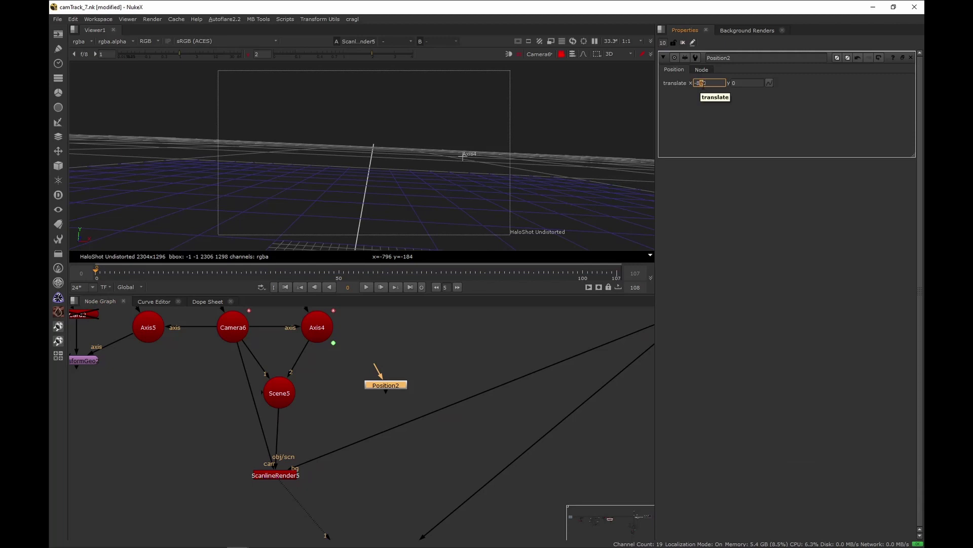
pyautogui.press('Down')
pyautogui.click(470, 369)
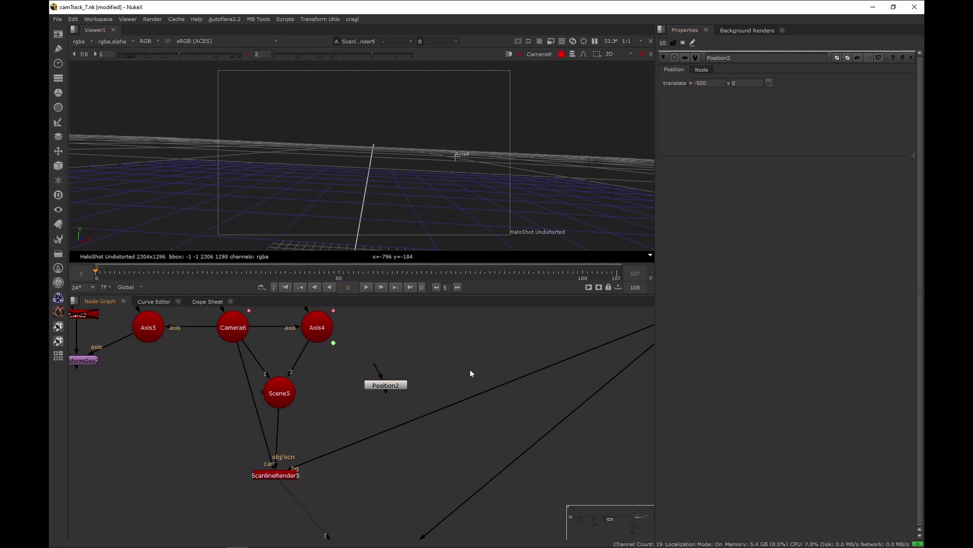
pyautogui.hotkey('ctrl', 's')
# - View ScanlineRender5 in 2D over the undistorted plate with the Axis4 and Tracker3 properties open
pyautogui.scroll(-3, 480, 370)
pyautogui.moveTo(558, 346); pyautogui.dragTo(353, 336, button='middle')
pyautogui.scroll(1, 355, 338)
pyautogui.moveTo(411, 333); pyautogui.dragTo(426, 334, button='middle')
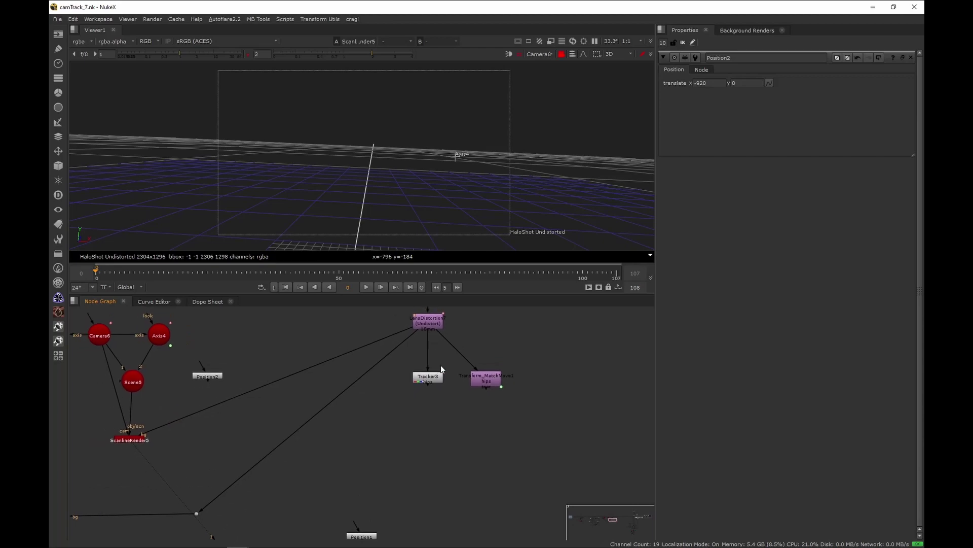
pyautogui.click(437, 375)
pyautogui.press('1')
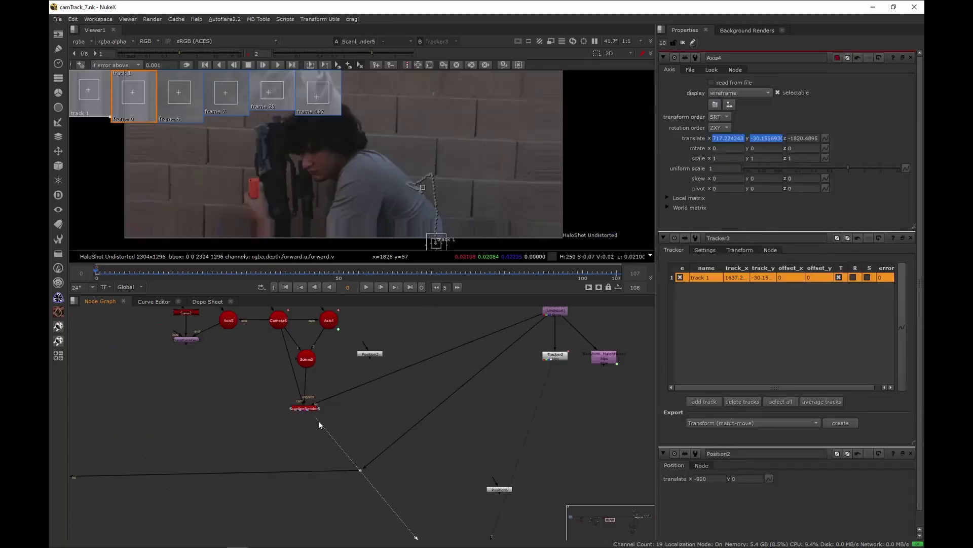
pyautogui.click(314, 408)
pyautogui.press('1')
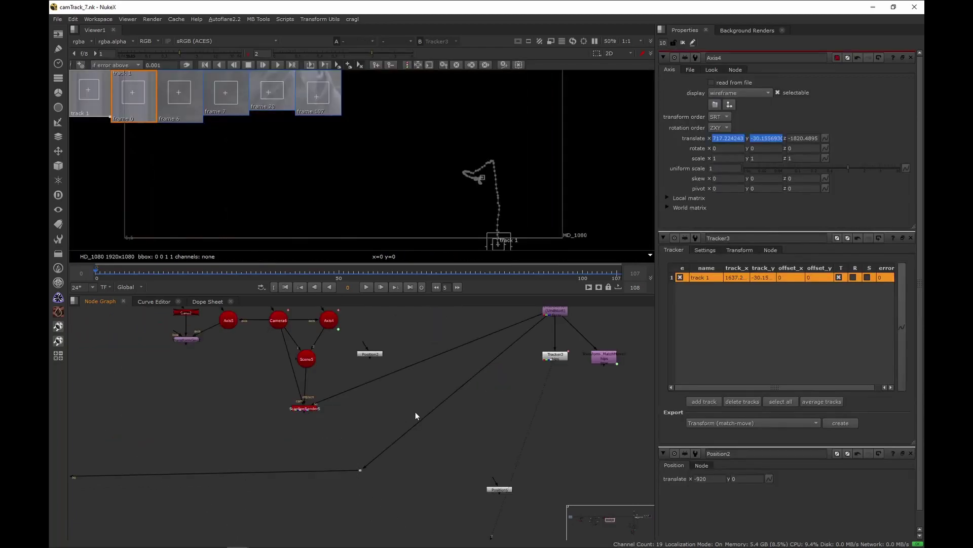
pyautogui.scroll(-1, 430, 146)
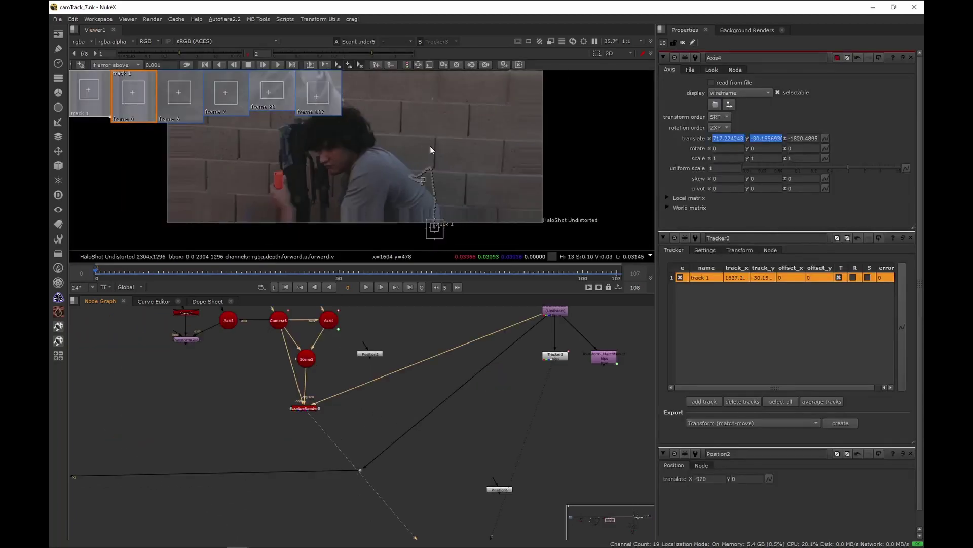
pyautogui.moveTo(434, 171); pyautogui.dragTo(442, 164, button='middle')
pyautogui.scroll(1, 442, 163)
pyautogui.moveTo(316, 414); pyautogui.dragTo(319, 433, button='middle')
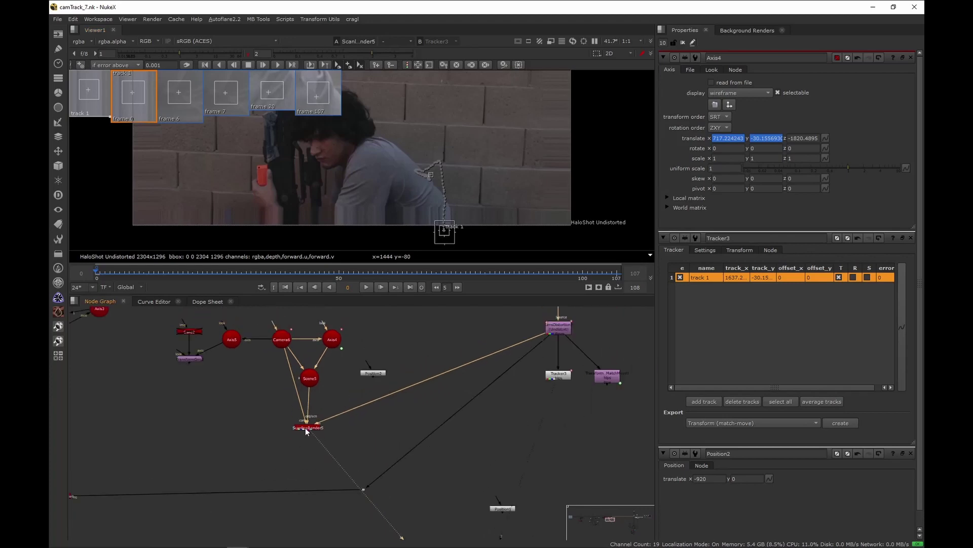
# - Select Axis4 to show its handle over the plate and close Tracker3's properties
pyautogui.click(311, 427)
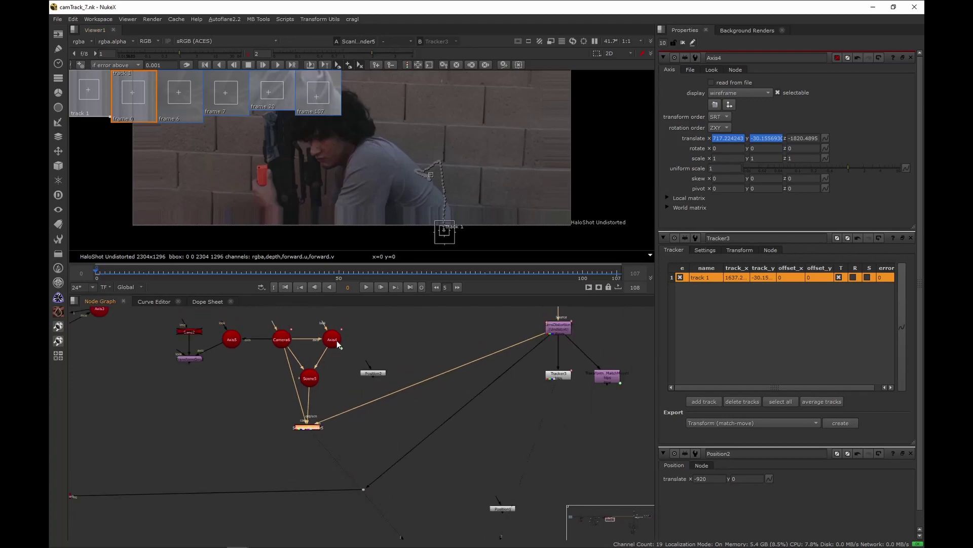
pyautogui.click(333, 339)
pyautogui.moveTo(539, 120); pyautogui.dragTo(532, 126, button='middle')
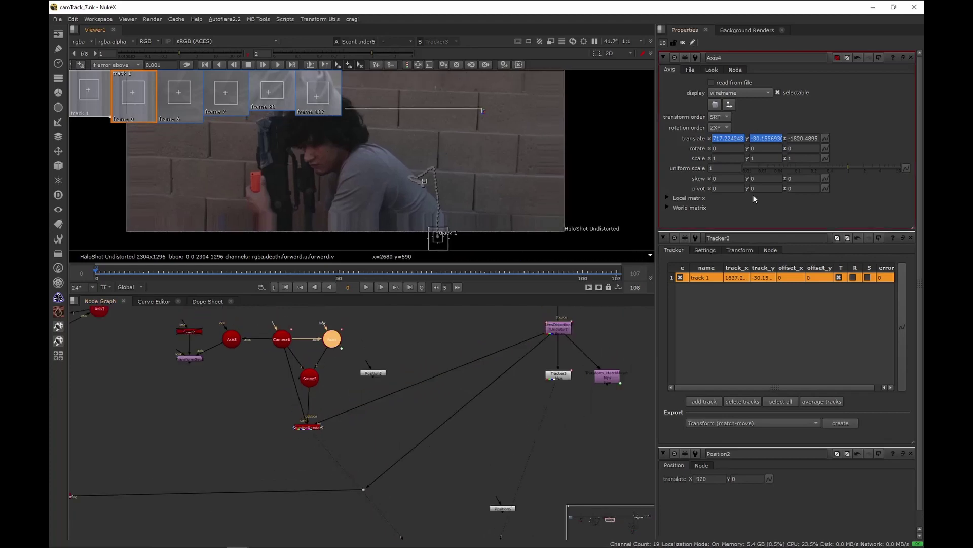
pyautogui.click(912, 238)
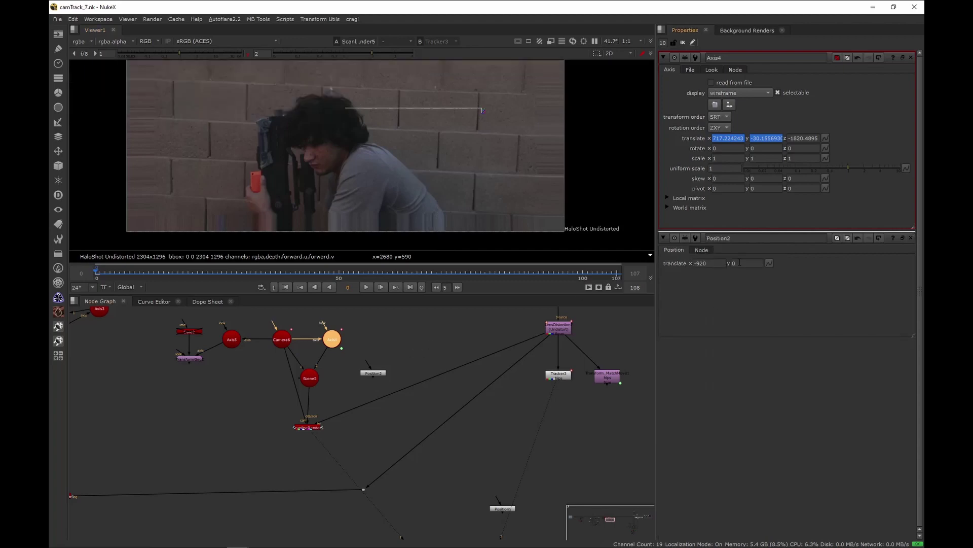
# - Lower Position2's translate x to -1040
pyautogui.click(713, 266)
pyautogui.press('Down')
pyautogui.press('Down')
pyautogui.press('Down')
pyautogui.press('Down')
pyautogui.press('Down')
pyautogui.press('Down')
pyautogui.press('Down')
pyautogui.press('Down')
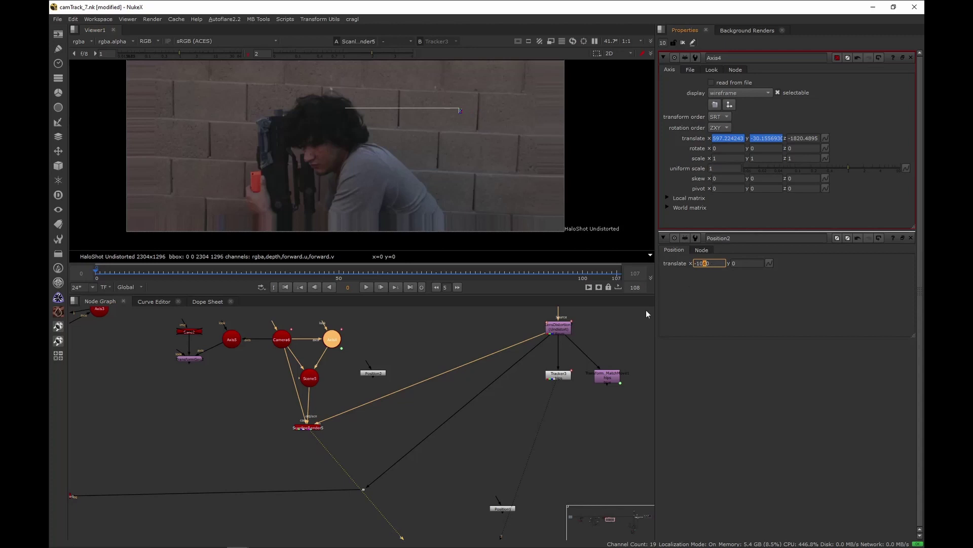
# - Display Tracker3's track together with Axis4's handle and lower Position2's translate x to -1160
pyautogui.doubleClick(563, 374)
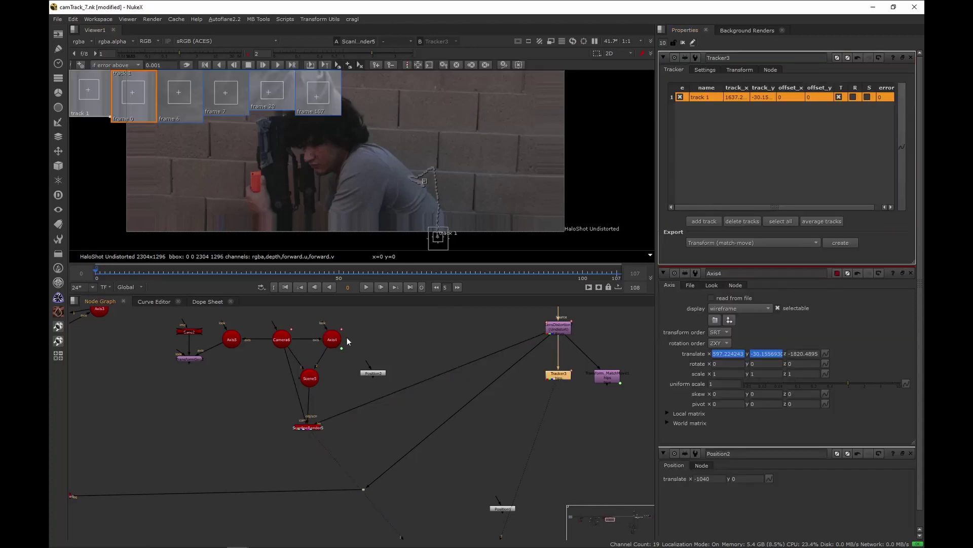
pyautogui.doubleClick(334, 339)
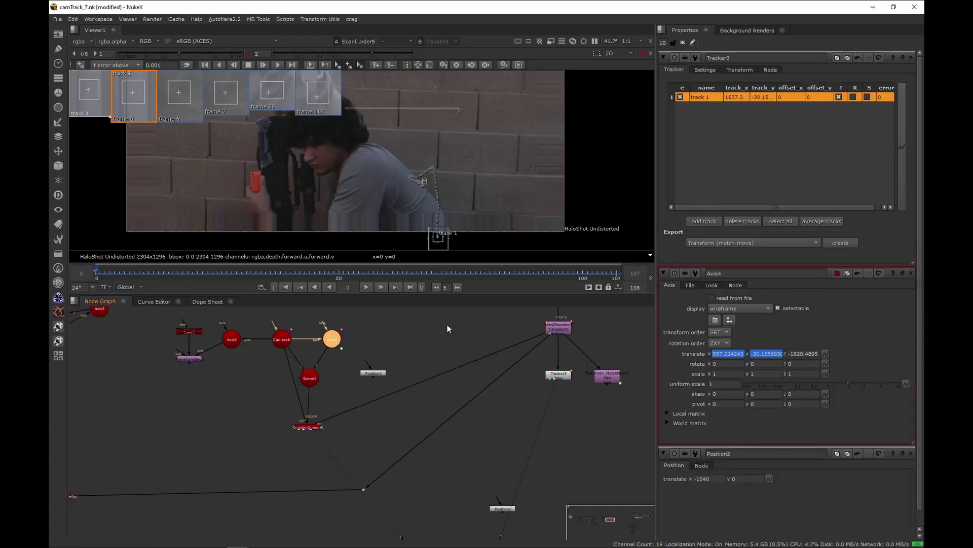
pyautogui.click(716, 478)
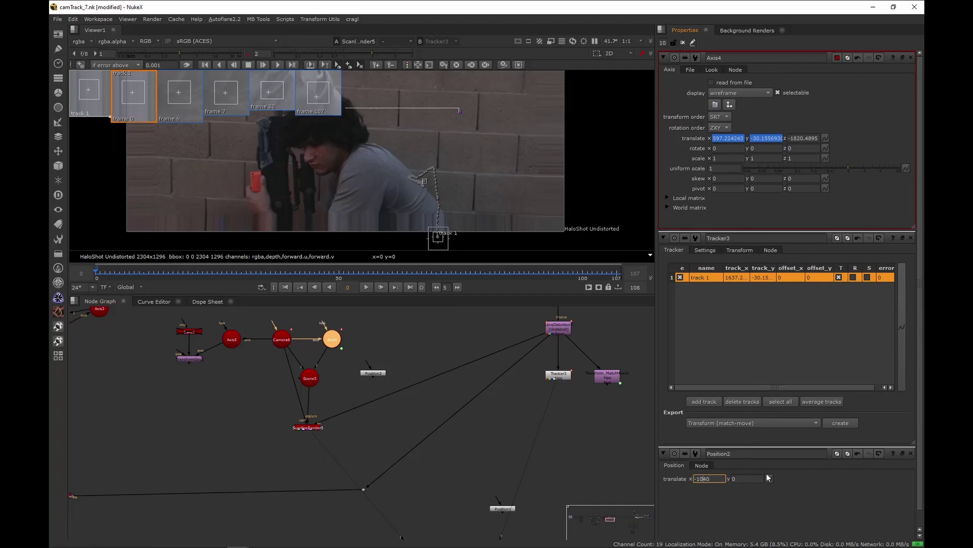
pyautogui.press('Down')
pyautogui.press('Down')
pyautogui.press('Down')
pyautogui.press('Down')
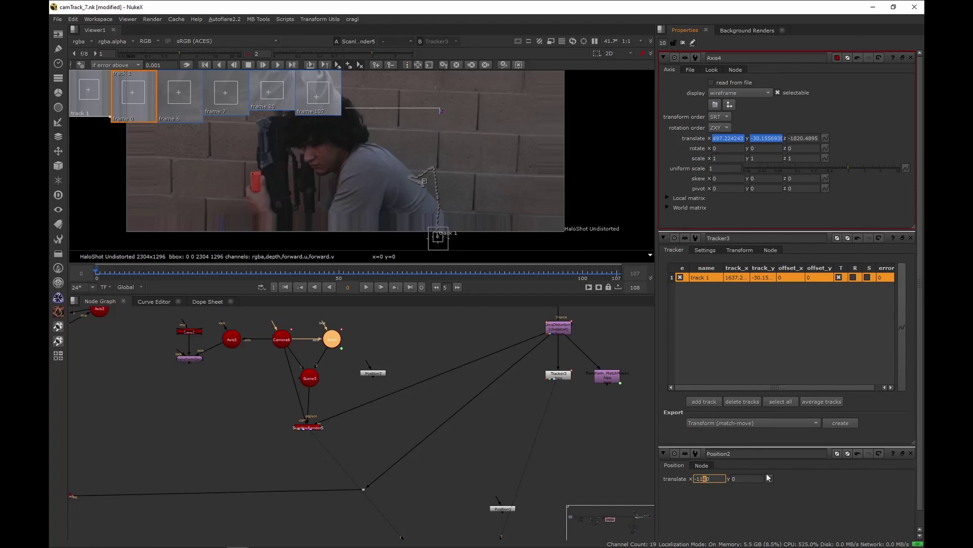
# - Lower Position2's translate y to -660 to bring Axis4's handle down to the hips track
pyautogui.click(746, 478)
pyautogui.press('Down')
pyautogui.press('Down')
pyautogui.press('Down')
pyautogui.press('Down')
pyautogui.press('Down')
pyautogui.press('Down')
pyautogui.press('Down')
pyautogui.press('Down')
pyautogui.press('Down')
pyautogui.press('Down')
pyautogui.press('Down')
pyautogui.press('Down')
pyautogui.press('Down')
pyautogui.press('Down')
pyautogui.press('Down')
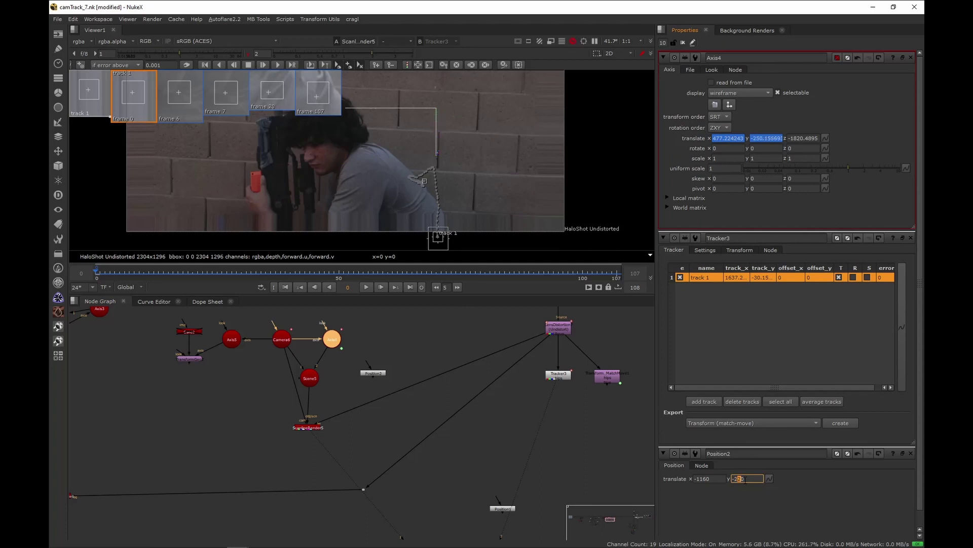
pyautogui.press('Down')
pyautogui.scroll(10, 493, 198)
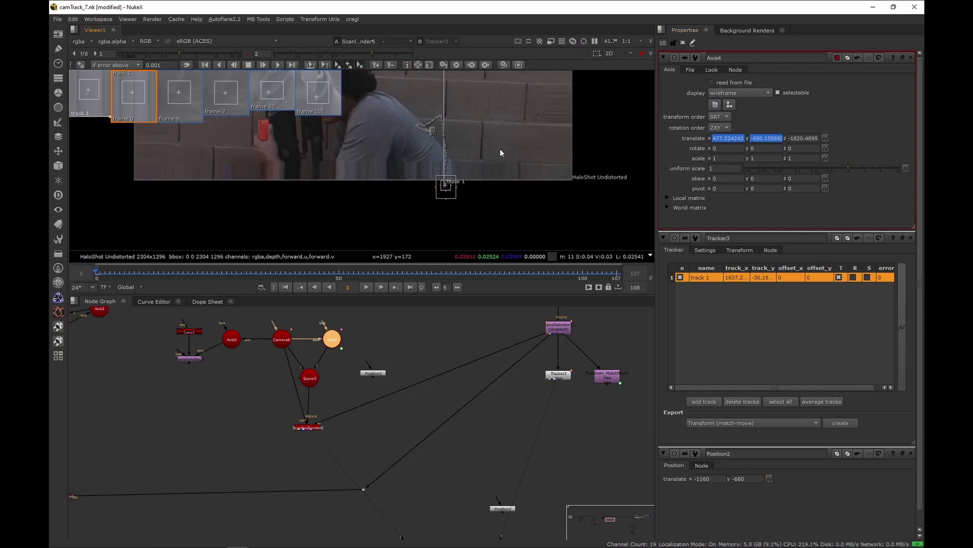
# - Raise Position2's translate y to -648.1 to level Axis4's handle with the track 1 crosshair
pyautogui.scroll(1, 431, 192)
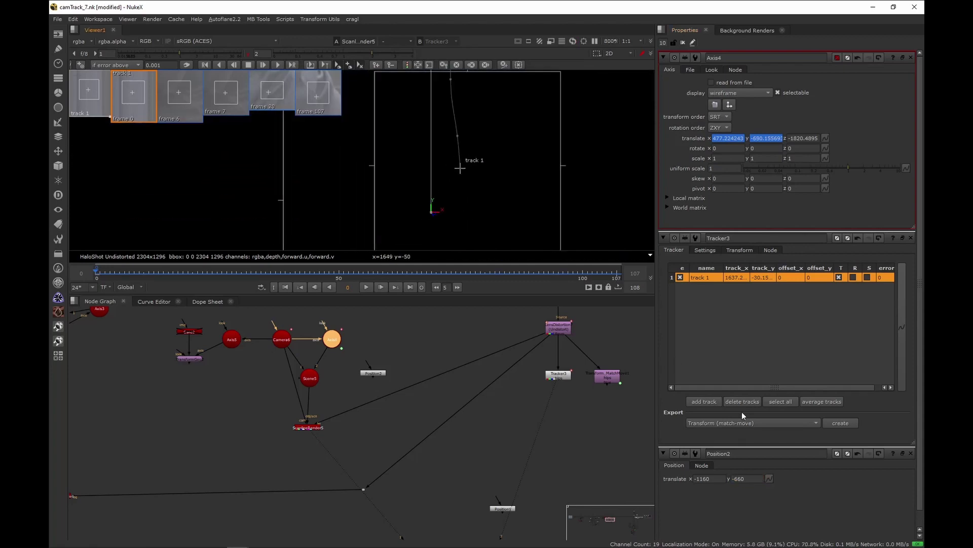
pyautogui.click(754, 479)
pyautogui.press('Up')
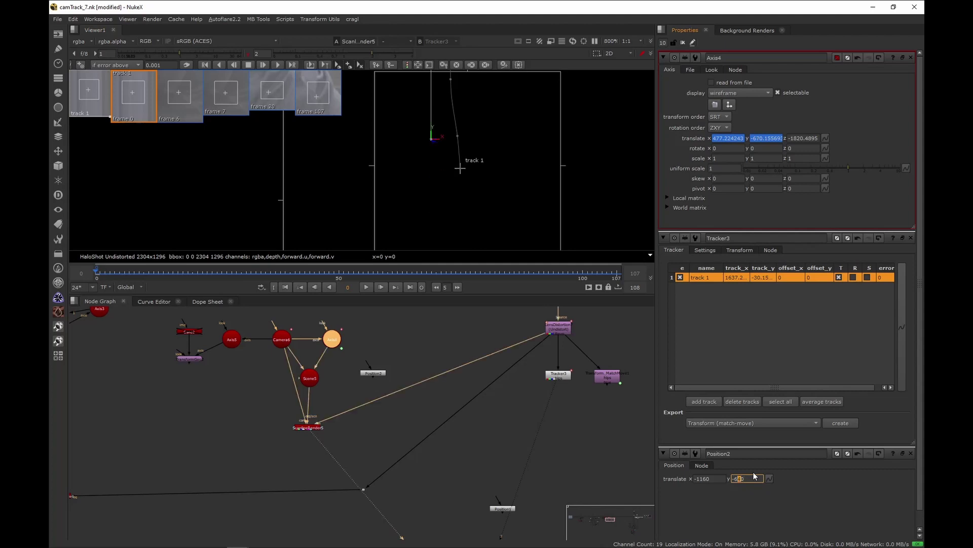
pyautogui.press('Up')
pyautogui.press('Up')
pyautogui.press('Up')
pyautogui.press('Up')
pyautogui.press('Up')
pyautogui.press('Up')
pyautogui.press('Up')
pyautogui.press('Up')
pyautogui.press('Up')
pyautogui.press('Up')
pyautogui.press('Up')
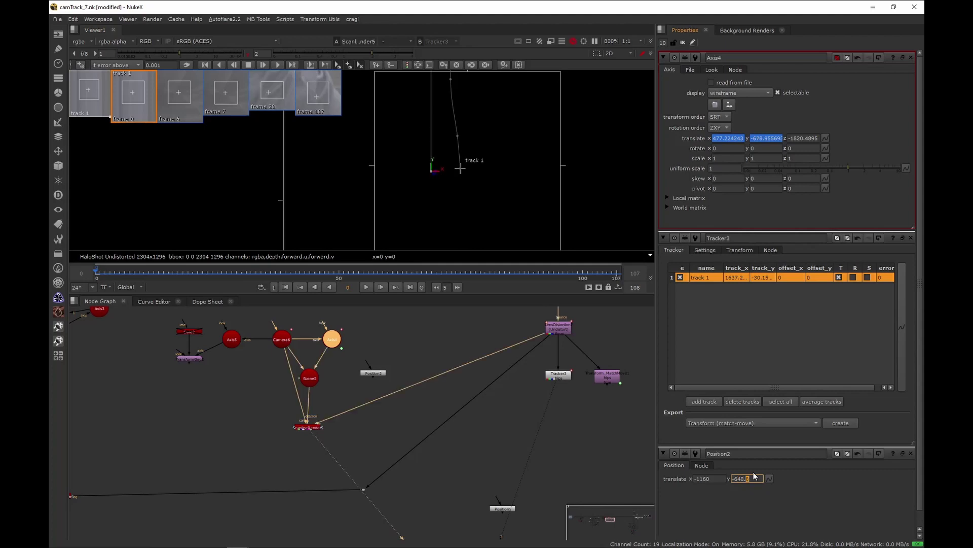
# - Set Position2's translate x to -1152 so Axis4 lines up horizontally with track 1
pyautogui.click(720, 478)
pyautogui.press('Up')
pyautogui.press('Up')
pyautogui.press('Up')
pyautogui.press('Up')
pyautogui.press('Up')
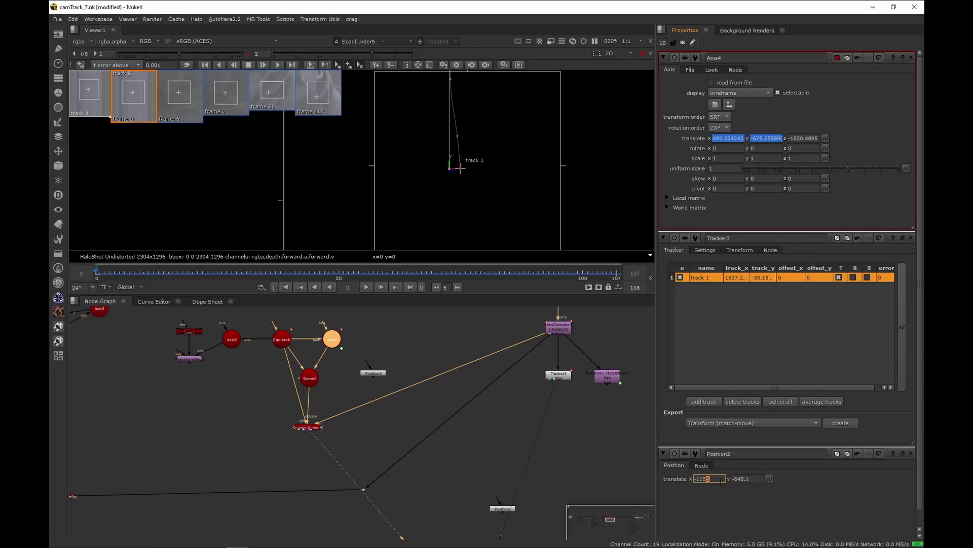
pyautogui.press('Up')
pyautogui.press('Up')
pyautogui.press('Up')
# - Refine Position2's translate y to -648, matching Axis4's height to the track 1 crosshair
pyautogui.scroll(5, 444, 171)
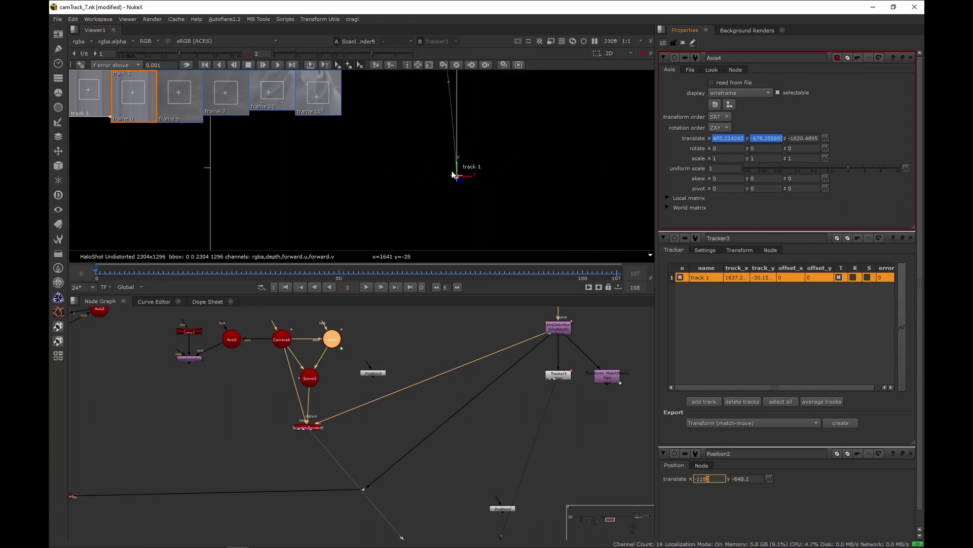
pyautogui.scroll(10, 452, 174)
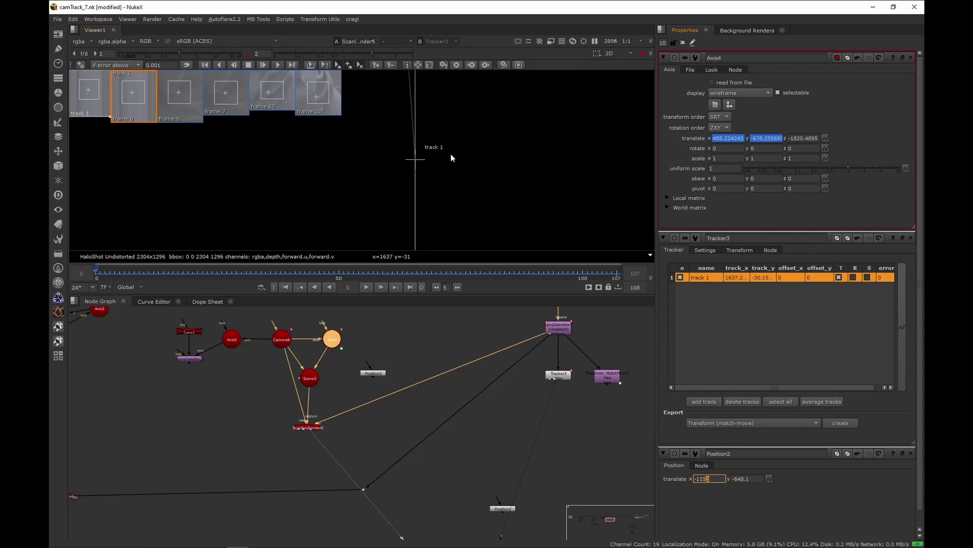
pyautogui.moveTo(458, 164); pyautogui.dragTo(503, 129, button='middle')
pyautogui.click(753, 478)
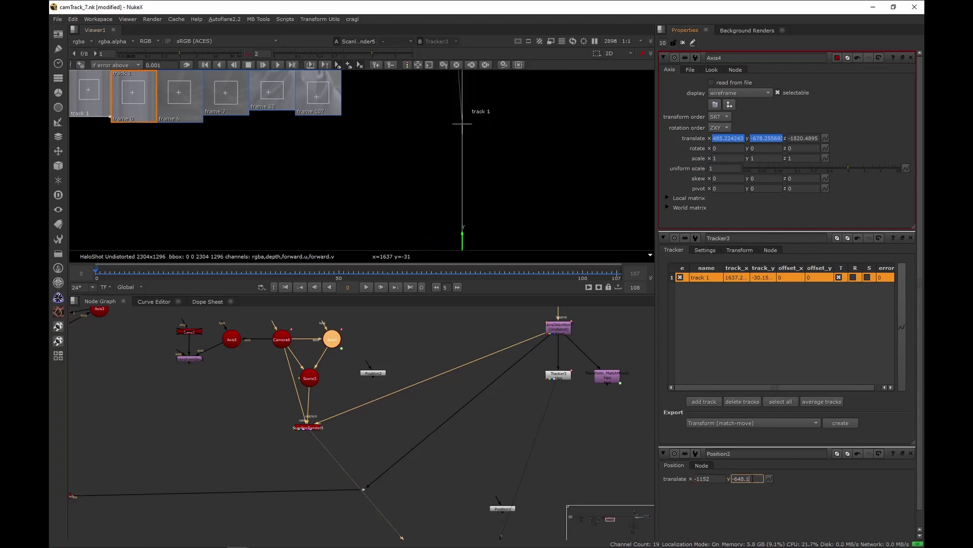
pyautogui.press('Up')
pyautogui.press('Up')
pyautogui.press('Up')
pyautogui.press('Up')
pyautogui.press('Up')
pyautogui.press('Up')
pyautogui.press('Up')
pyautogui.press('Up')
pyautogui.press('Up')
pyautogui.press('Up')
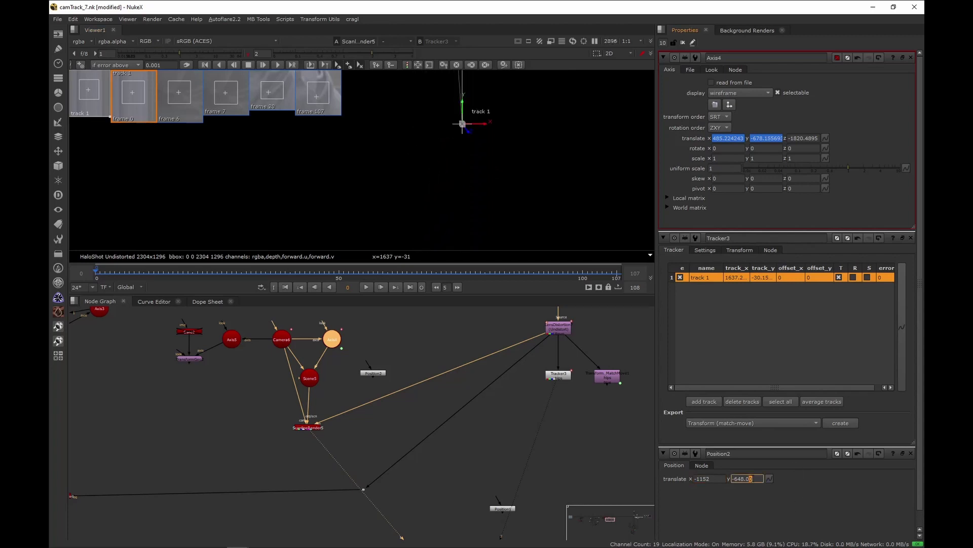
# - Fine-tune Position2's translate x to -1151.9998 to centre Axis4's handle on track 1
pyautogui.moveTo(469, 137); pyautogui.dragTo(512, 142, button='middle')
pyautogui.scroll(5, 507, 133)
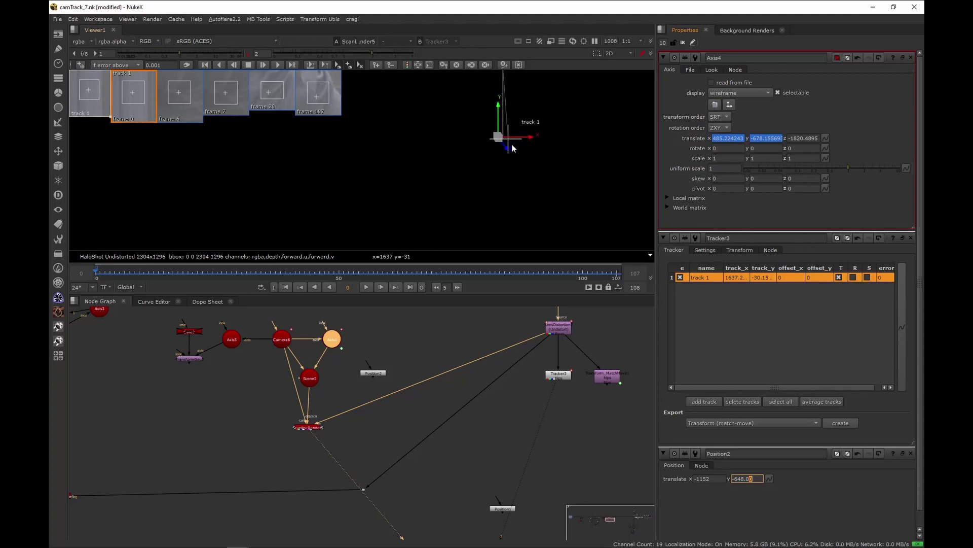
pyautogui.hotkey('shift', 'Tab')
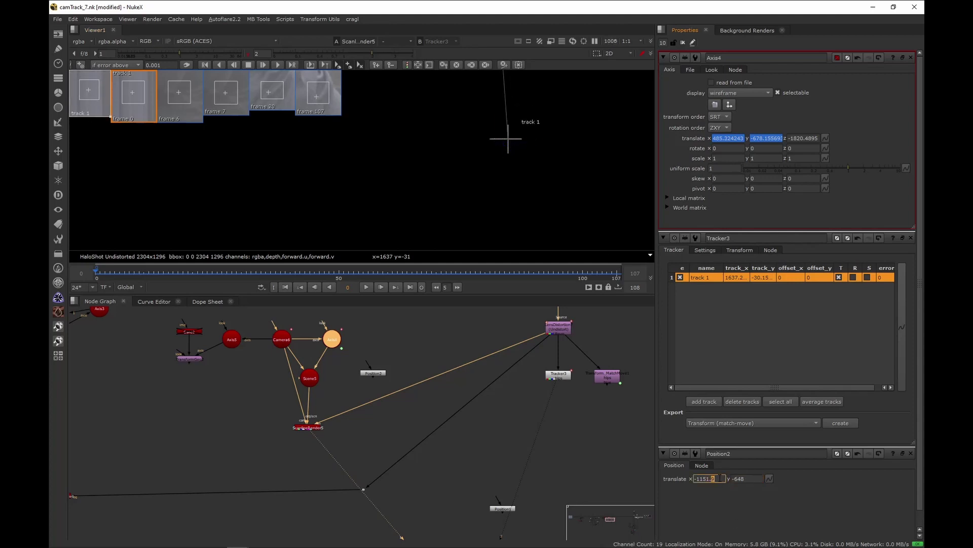
pyautogui.press('Right')
pyautogui.press('Up')
pyautogui.press('Down')
pyautogui.press('Right')
pyautogui.press('Up')
pyautogui.press('Up')
pyautogui.press('Tab')
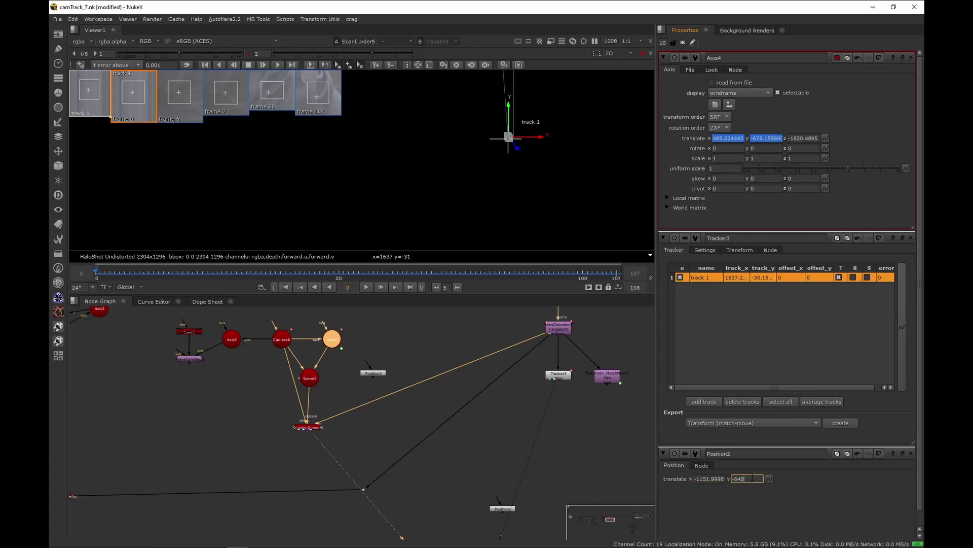
# - Fine-tune Position2's translate y to -648.00003 with small decimal adjustments
pyautogui.press('Right')
pyautogui.press('Right')
pyautogui.press('Right')
pyautogui.press('Down')
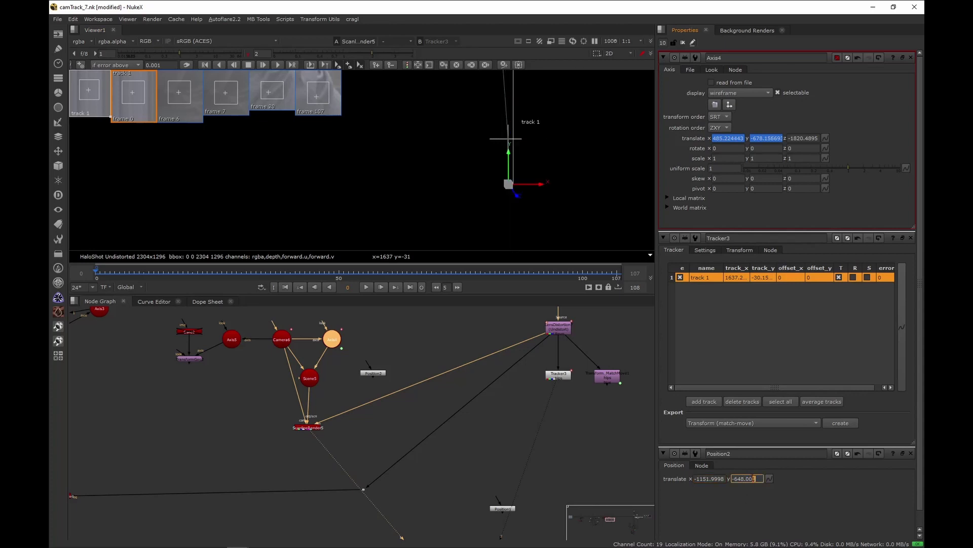
pyautogui.press('Up')
pyautogui.press('Right')
pyautogui.press('Down')
pyautogui.press('Up')
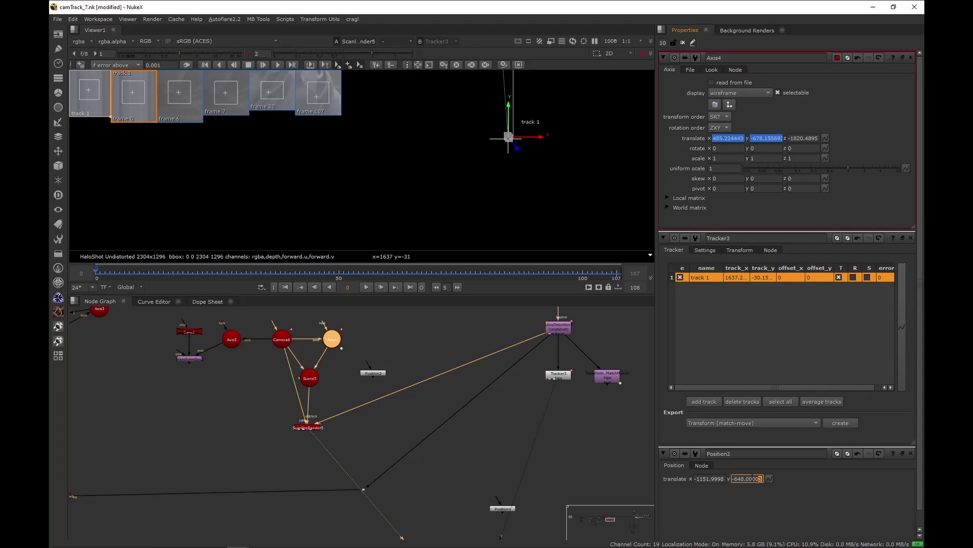
# - Select Axis4 and compare its handle with track 1 close up at frames 74 and 99
pyautogui.click(583, 447)
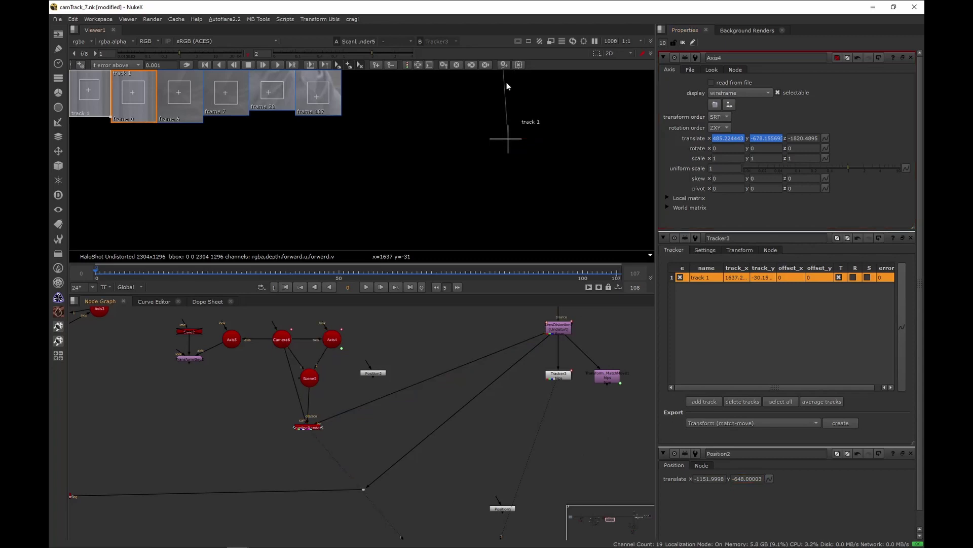
pyautogui.scroll(4, 504, 133)
pyautogui.click(332, 339)
pyautogui.scroll(-15, 539, 141)
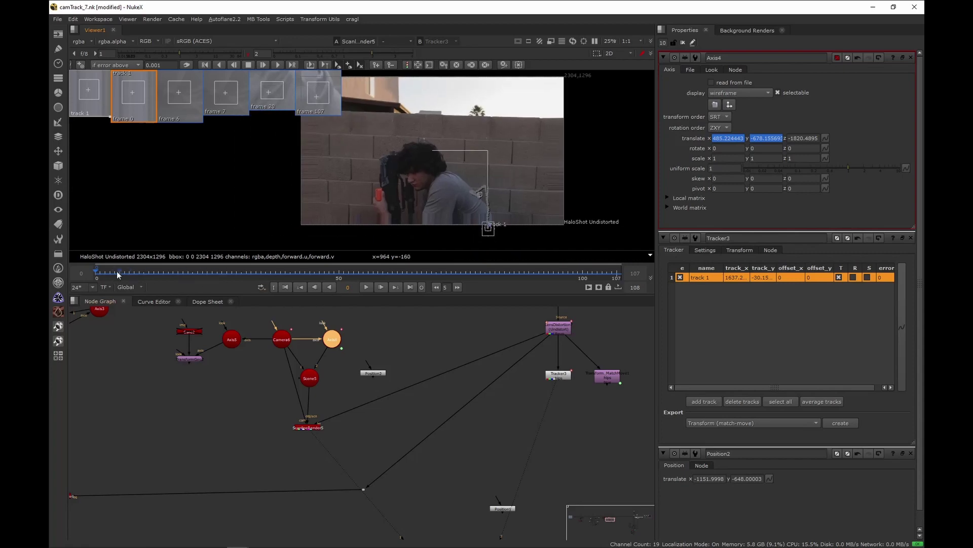
pyautogui.moveTo(117, 274); pyautogui.dragTo(456, 274)
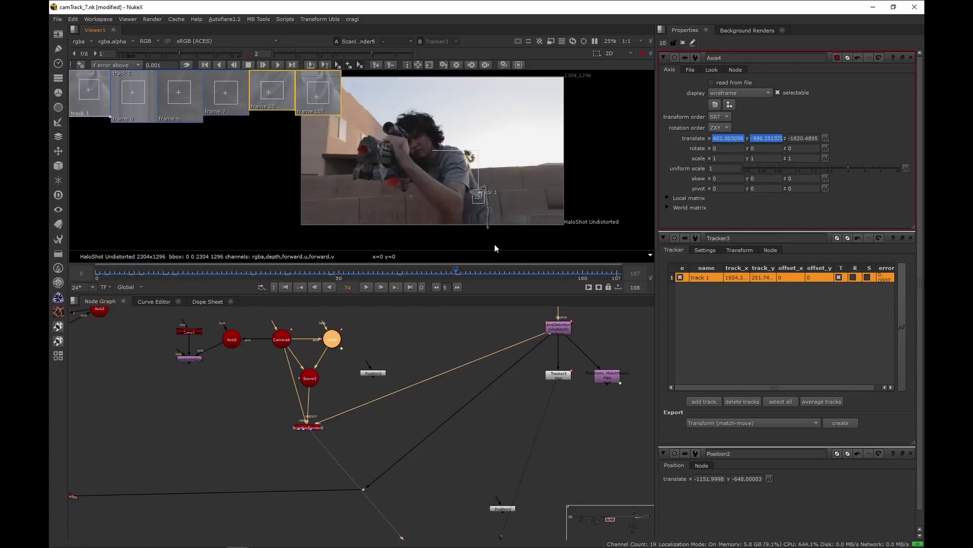
pyautogui.scroll(13, 476, 203)
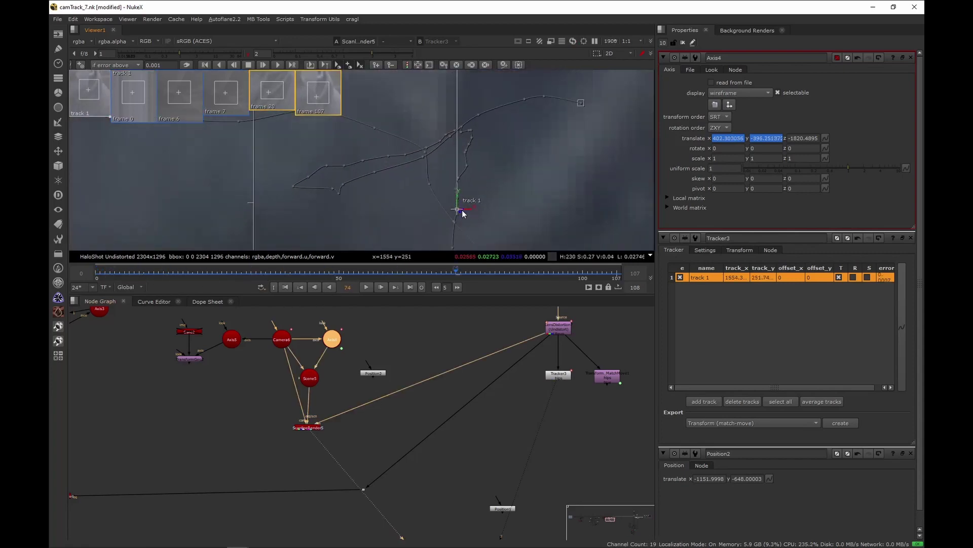
pyautogui.moveTo(497, 271); pyautogui.dragTo(577, 275)
pyautogui.scroll(-7, 440, 178)
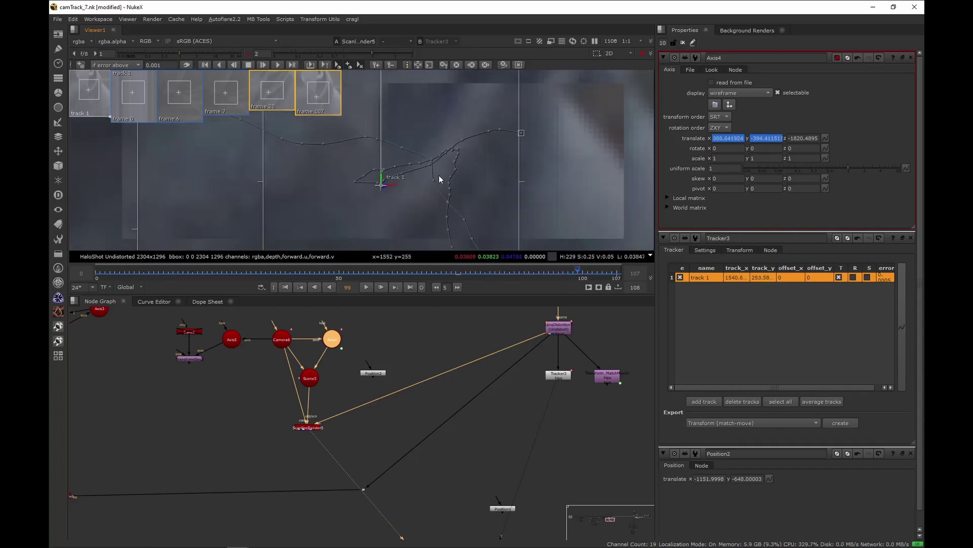
pyautogui.scroll(-5, 504, 133)
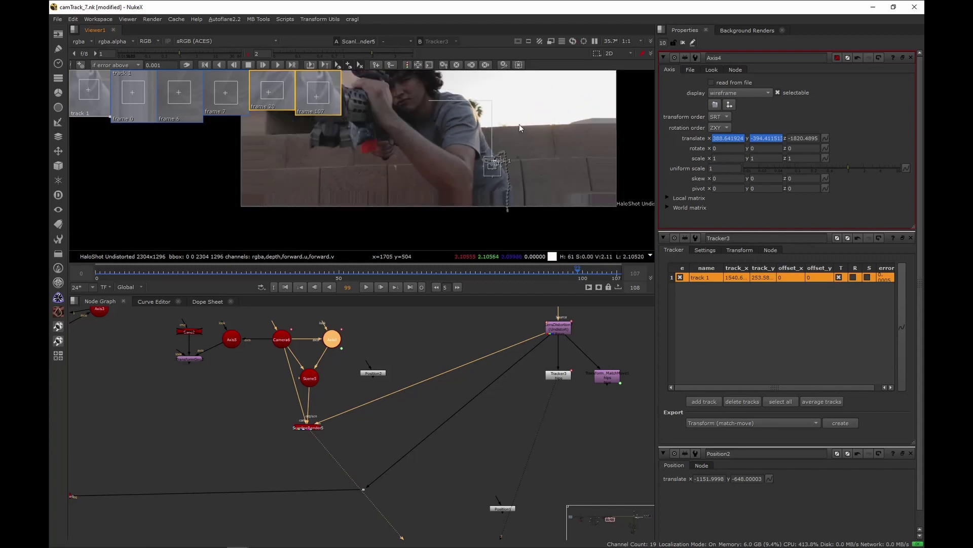
# - Return to the first frame and scrub through to frame 101 to check that Axis4 follows the hips
pyautogui.press('Home')
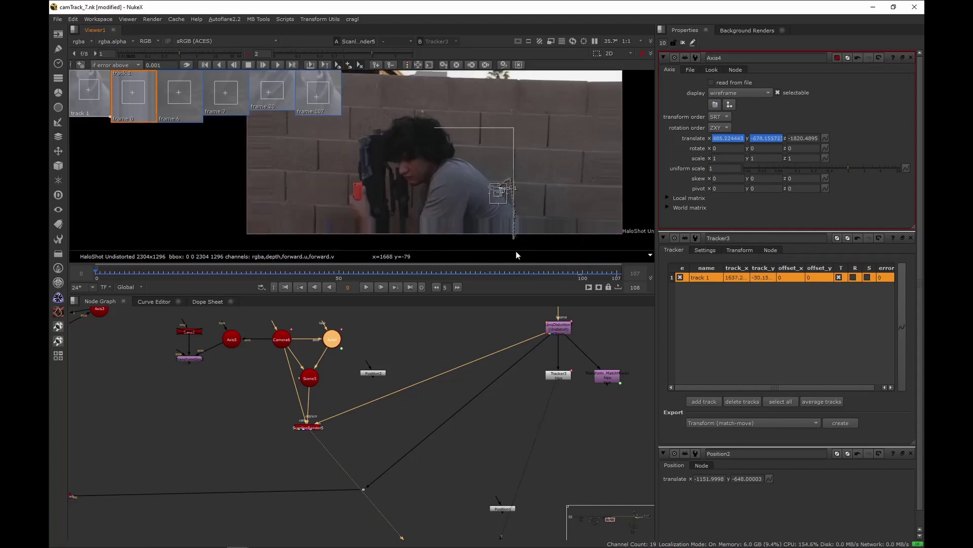
pyautogui.click(365, 287)
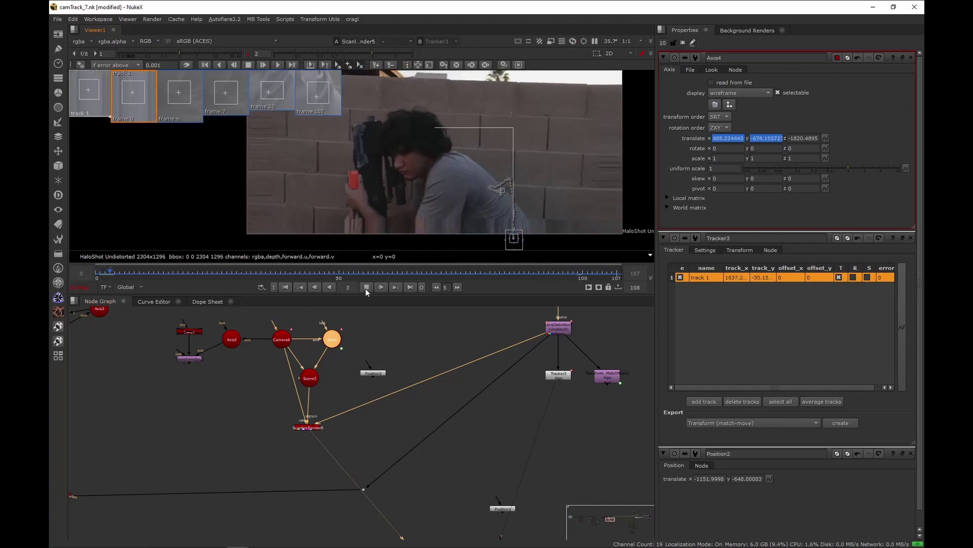
pyautogui.moveTo(208, 270); pyautogui.dragTo(588, 270)
pyautogui.scroll(-1, 484, 118)
pyautogui.moveTo(520, 103); pyautogui.dragTo(476, 133, button='middle')
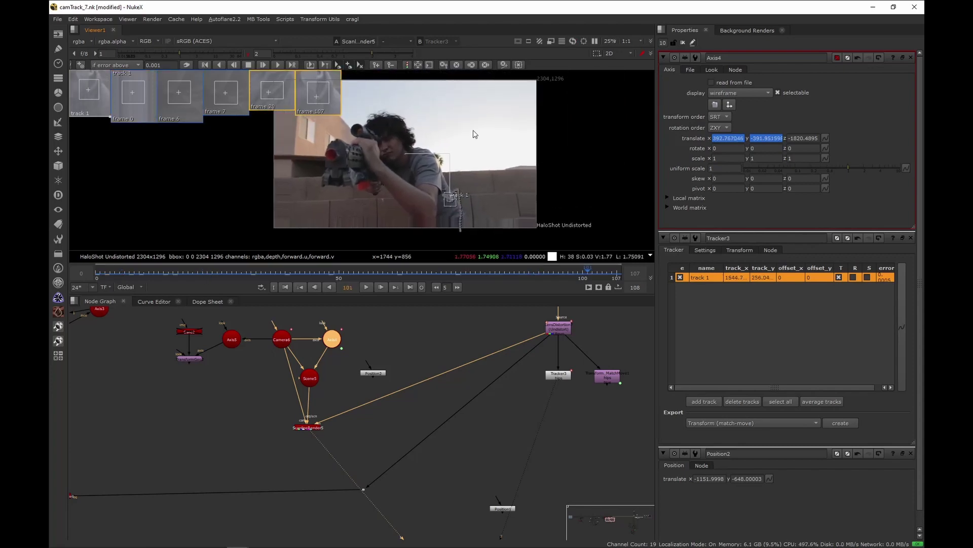
# - Close all open node properties and save the script
pyautogui.click(683, 43)
pyautogui.click(443, 327)
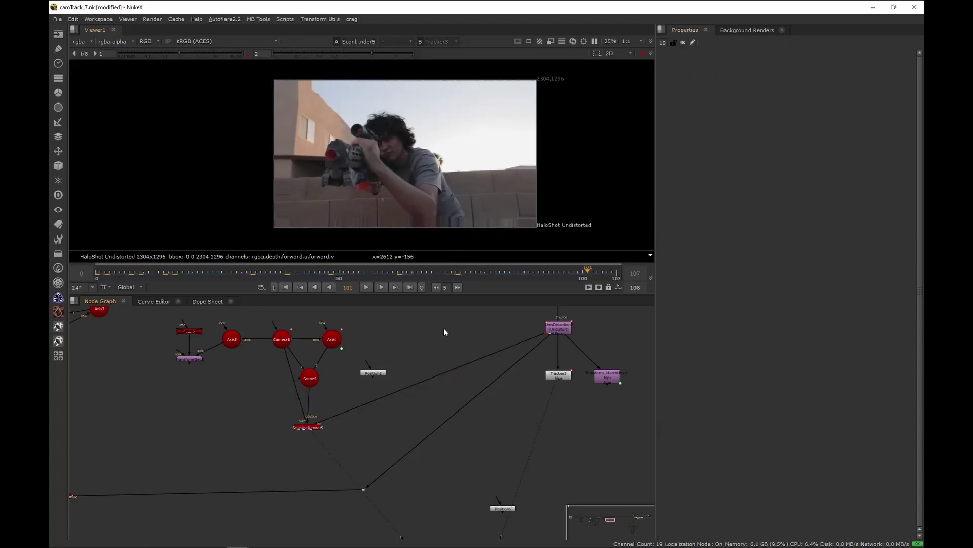
pyautogui.moveTo(411, 349); pyautogui.dragTo(438, 340, button='middle')
pyautogui.hotkey('ctrl', 's')
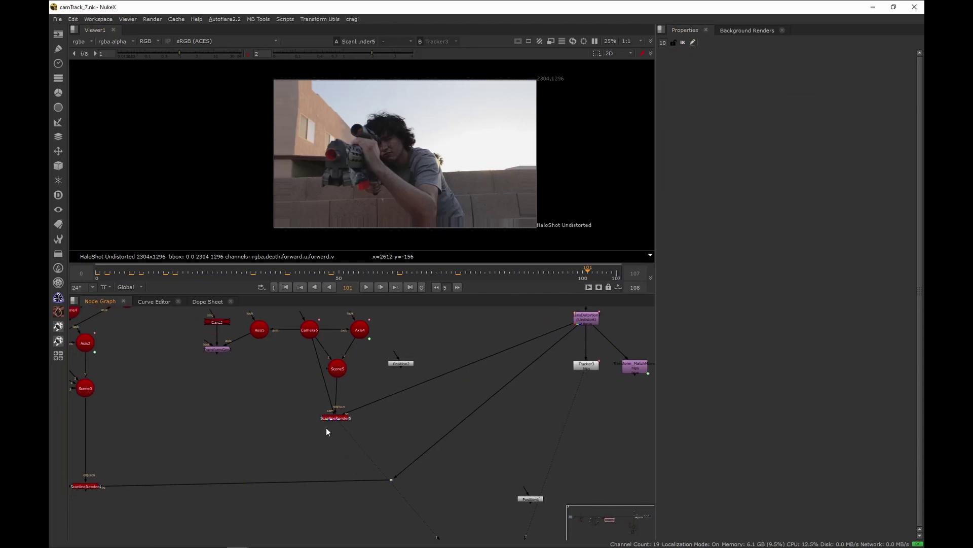
# - Move ScanlineRender5 further below Scene5 in the node graph and deselect it
pyautogui.moveTo(330, 423); pyautogui.dragTo(348, 407, button='middle')
pyautogui.click(358, 405)
pyautogui.moveTo(358, 403); pyautogui.dragTo(359, 447)
pyautogui.click(376, 395)
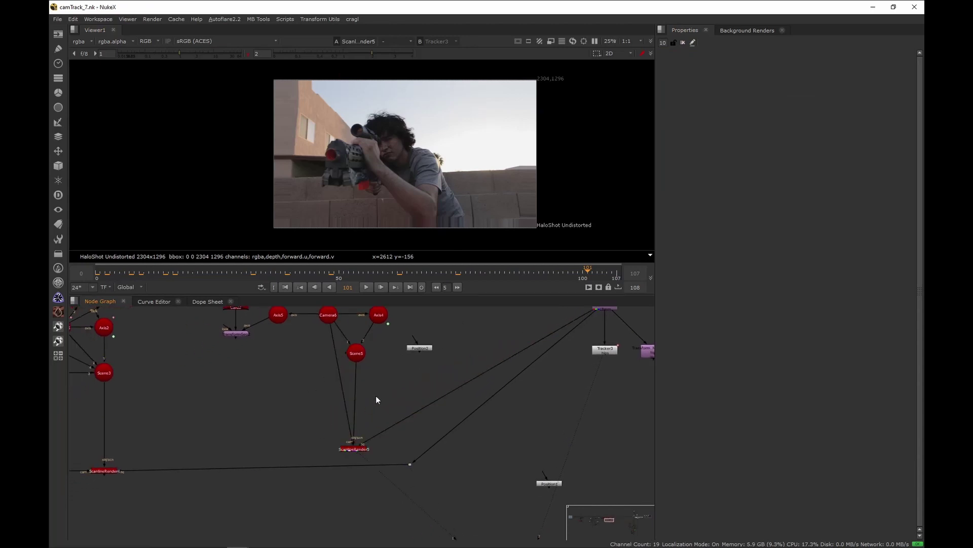
# - Open Axis4's properties and examine its translate values at frame 43
pyautogui.scroll(2, 374, 314)
pyautogui.doubleClick(374, 314)
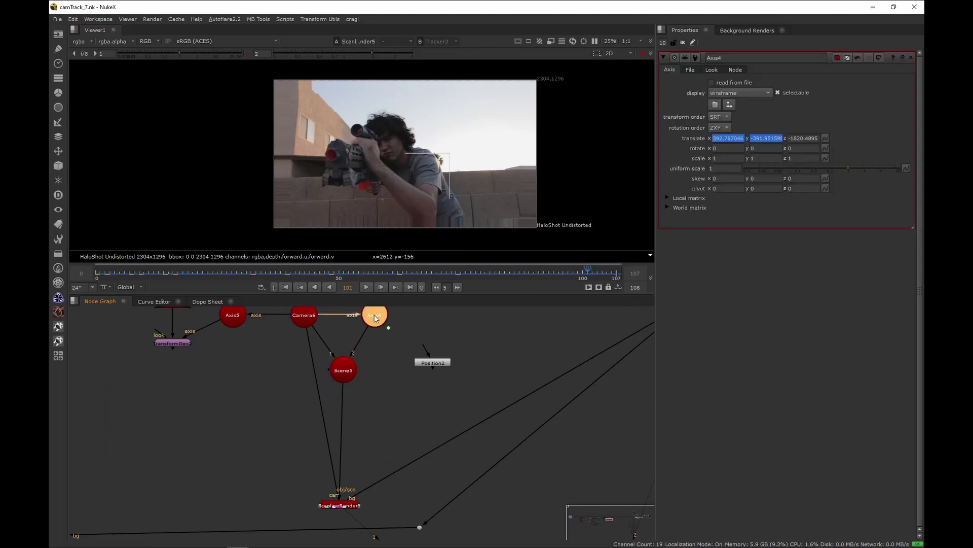
pyautogui.click(305, 274)
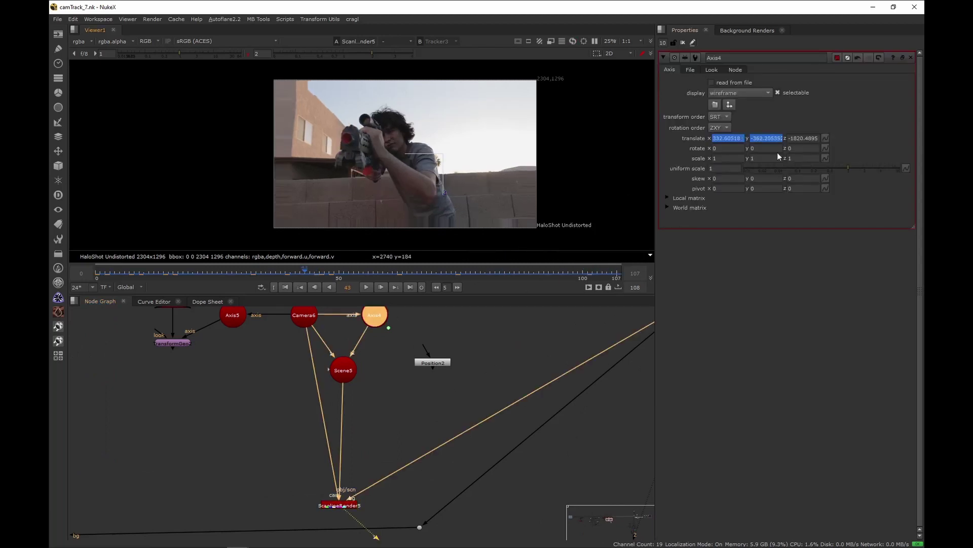
pyautogui.moveTo(821, 138); pyautogui.dragTo(737, 139)
# - Insert a Dot in the connection from Camera6 to ScanlineRender5's cam input, offset away from Scene5's connection
pyautogui.click(572, 337)
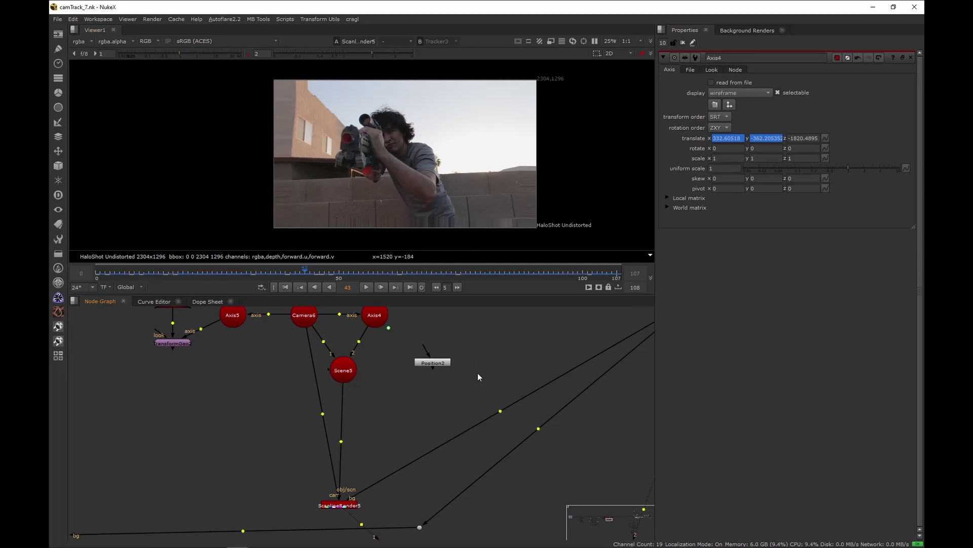
pyautogui.keyDown('ctrl'); pyautogui.moveTo(322, 414); pyautogui.dragTo(258, 457); pyautogui.keyUp('ctrl')
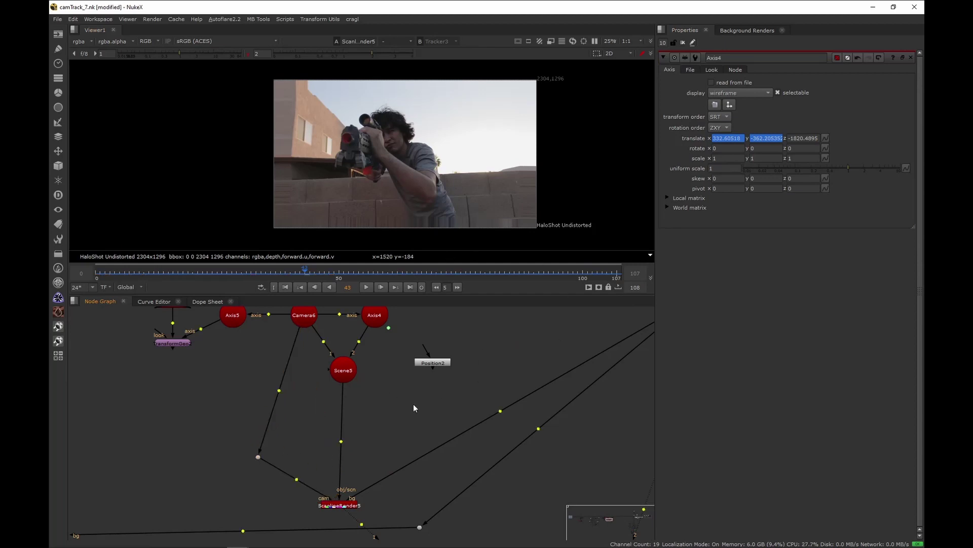
# - Add a TransformGeo node and insert it into the connection between Scene5 and ScanlineRender5
pyautogui.scroll(3, 404, 399)
pyautogui.press('Tab')
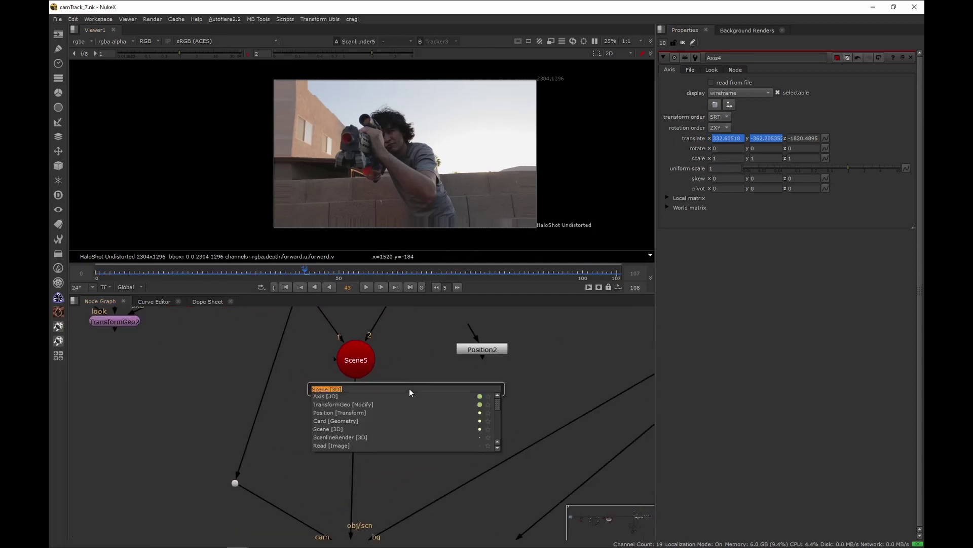
pyautogui.write('trans')
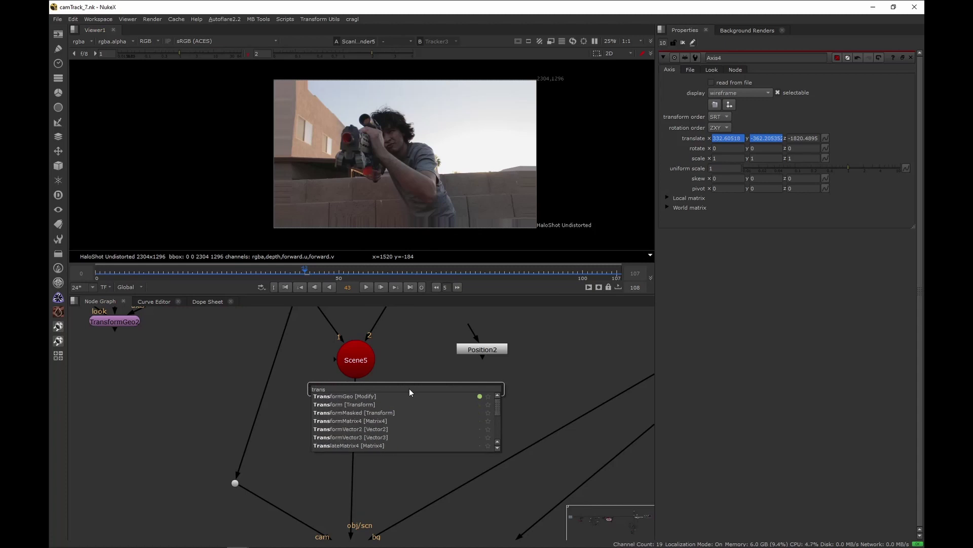
pyautogui.press('Return')
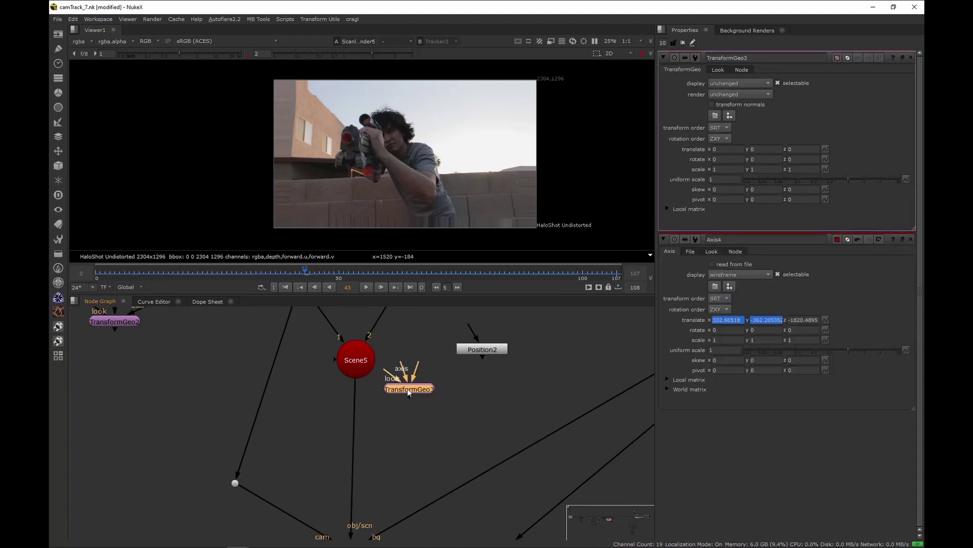
pyautogui.moveTo(425, 388); pyautogui.dragTo(370, 420)
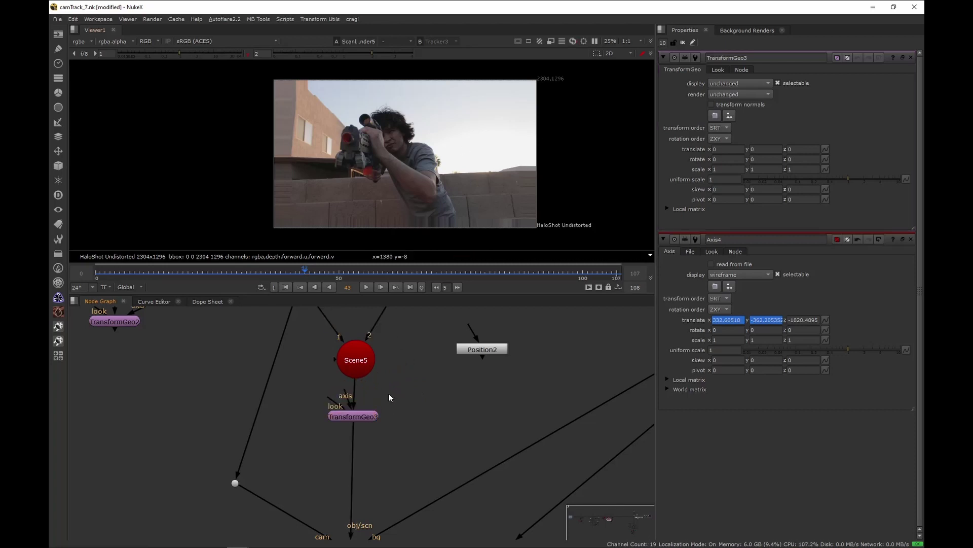
pyautogui.scroll(-2, 366, 419)
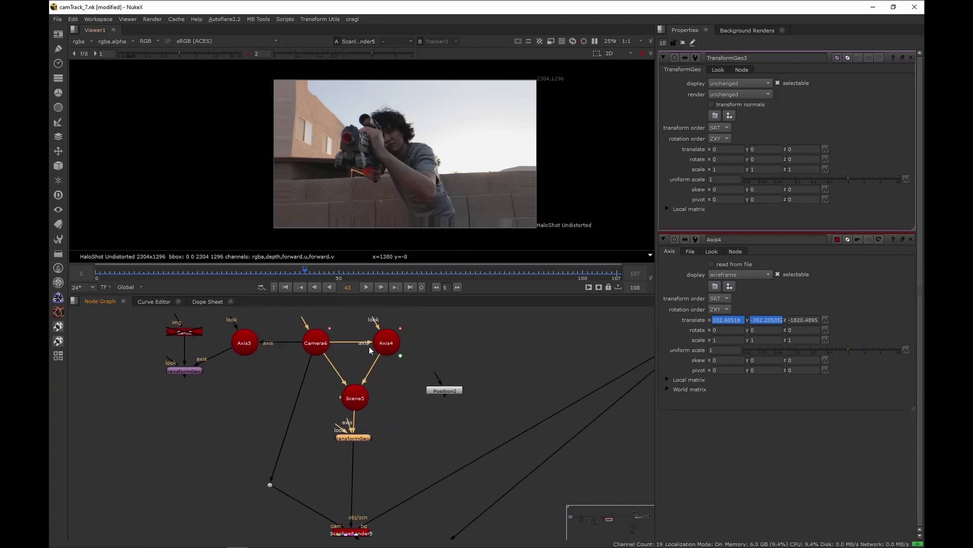
pyautogui.moveTo(378, 451); pyautogui.dragTo(373, 366, button='middle')
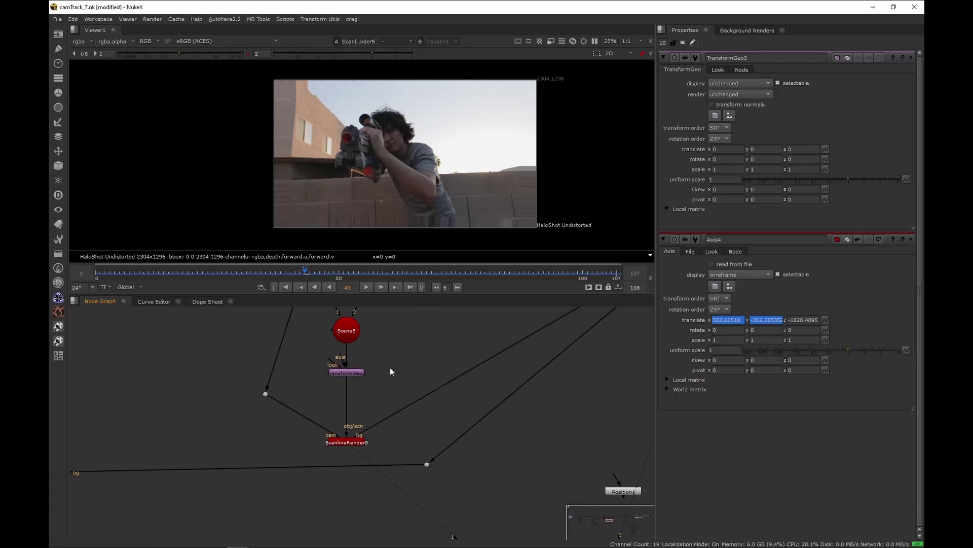
# - Switch the viewer to the 3D view through the default camera, select TransformGeo3, and save the script
pyautogui.click(359, 372)
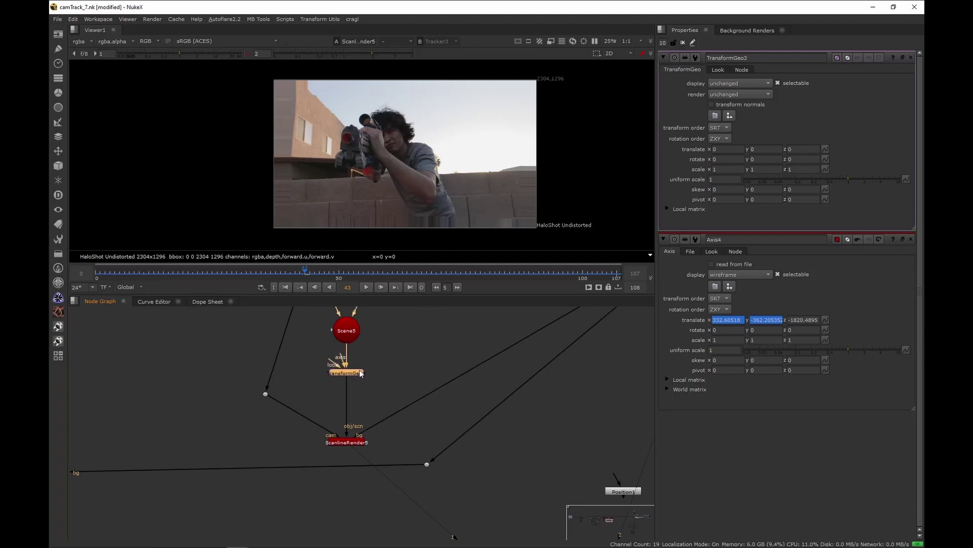
pyautogui.press('Tab')
pyautogui.click(537, 54)
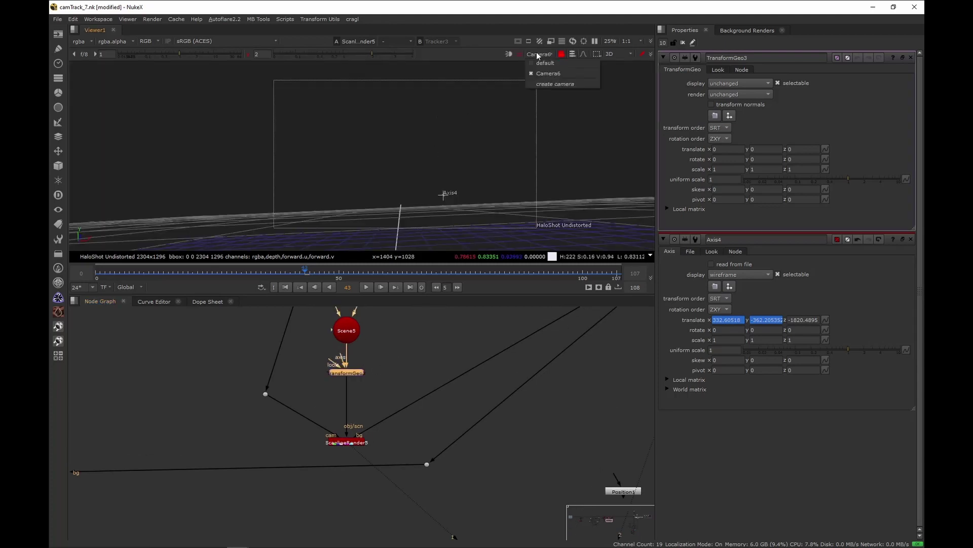
pyautogui.click(550, 64)
pyautogui.scroll(3, 510, 119)
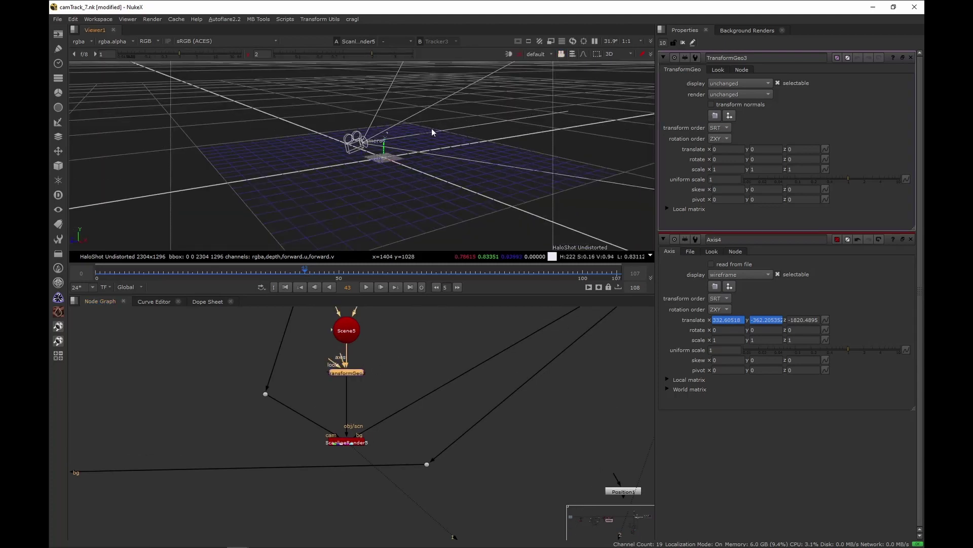
pyautogui.moveTo(432, 130); pyautogui.dragTo(377, 188, button='middle')
pyautogui.click(345, 378)
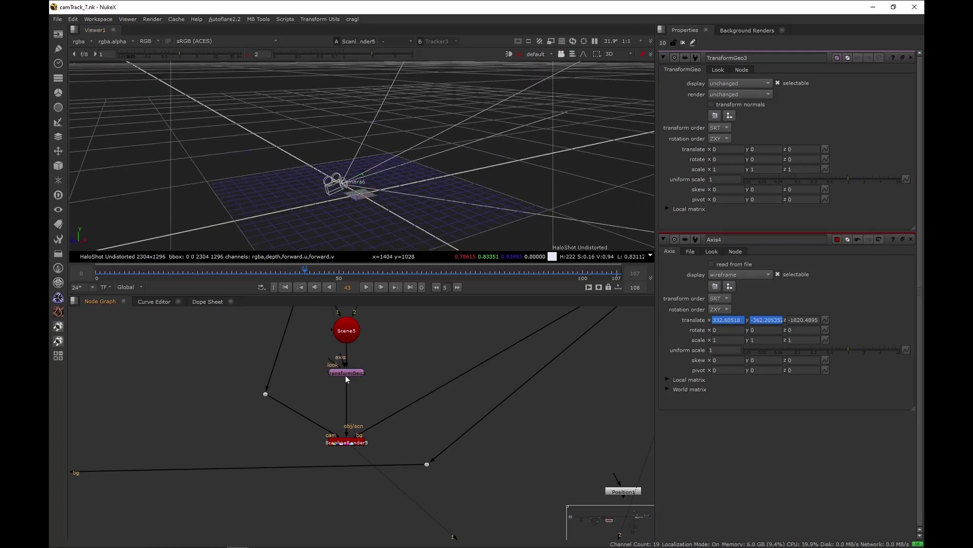
pyautogui.click(345, 374)
pyautogui.hotkey('ctrl', 's')
# - Copy the translate values of Camera6 at frame 0 and close its properties
pyautogui.moveTo(306, 275); pyautogui.dragTo(96, 277)
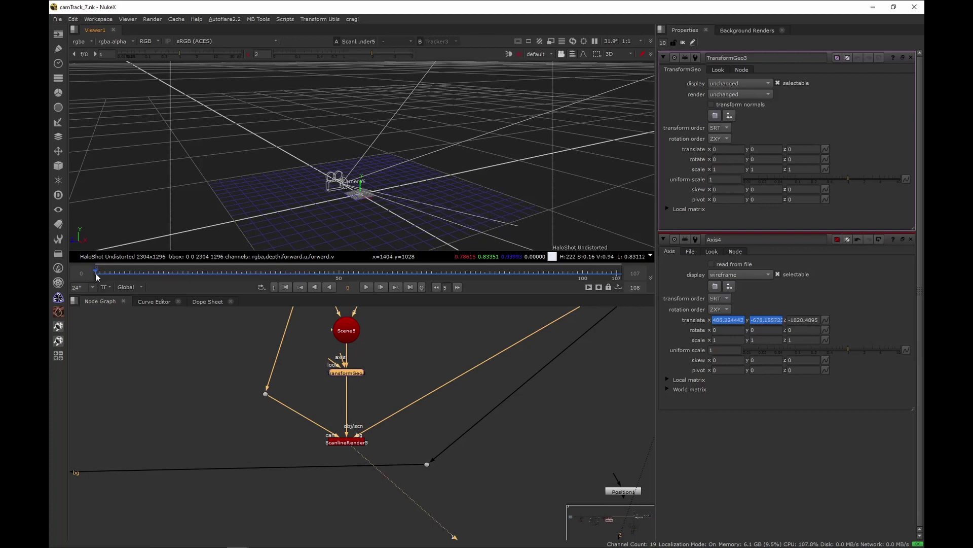
pyautogui.click(398, 367)
pyautogui.moveTo(397, 367); pyautogui.dragTo(404, 405, button='middle')
pyautogui.scroll(-1, 387, 373)
pyautogui.scroll(2, 352, 334)
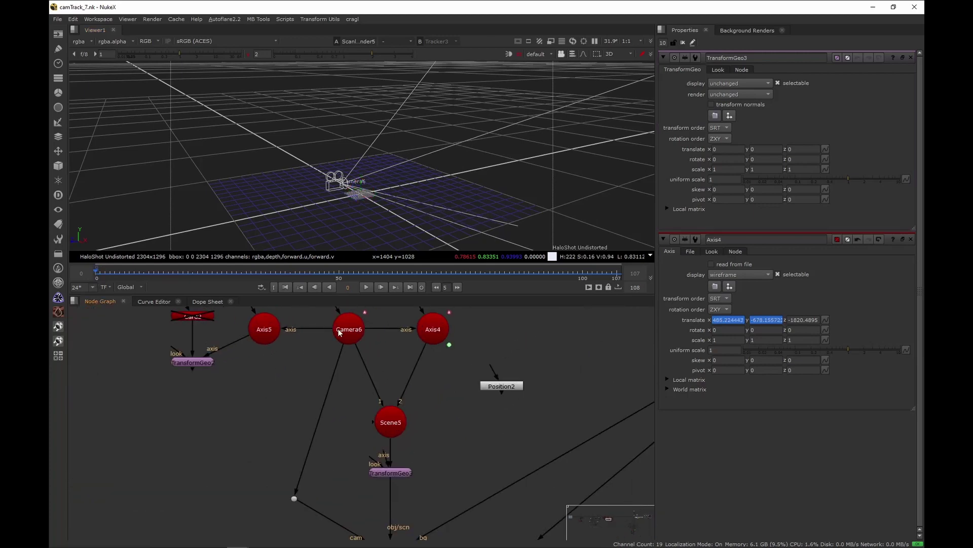
pyautogui.doubleClick(344, 331)
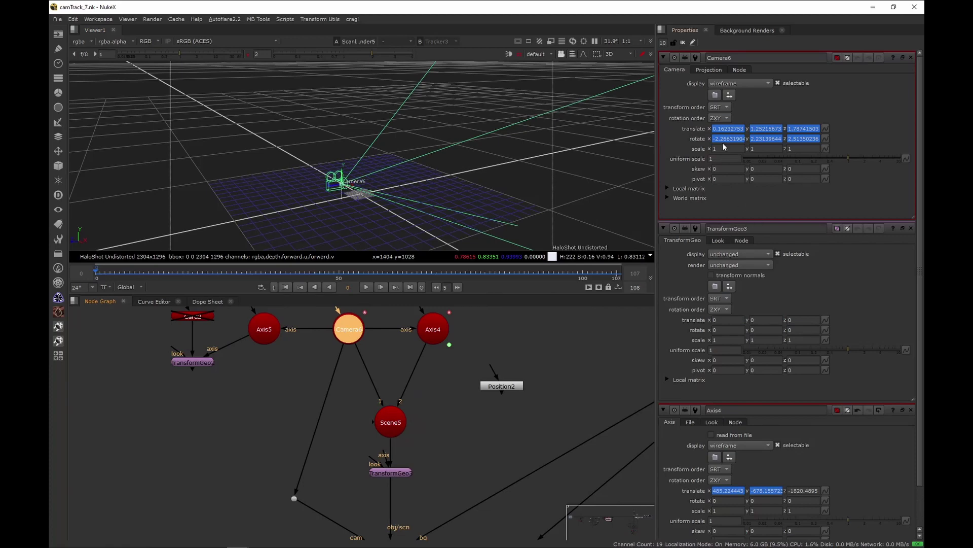
pyautogui.click(826, 128)
pyautogui.moveTo(851, 207)
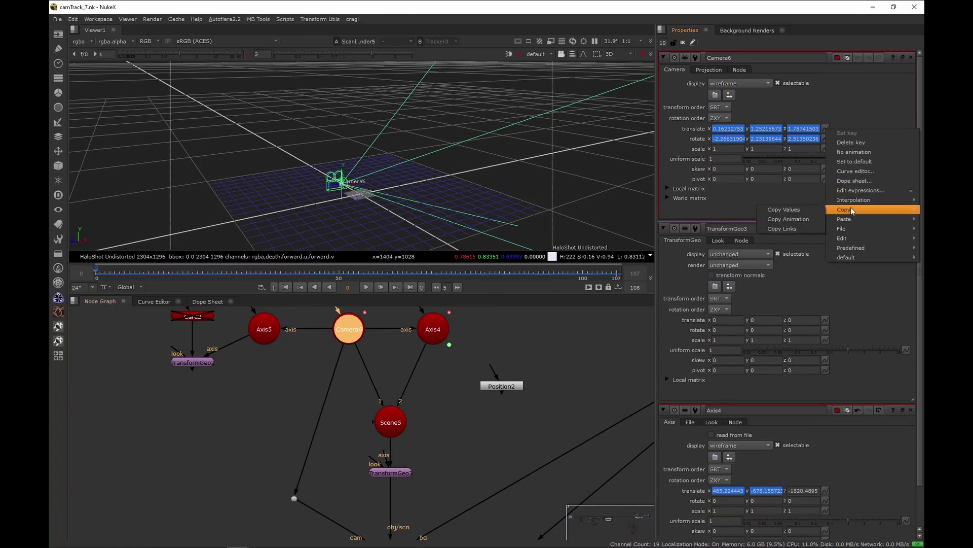
pyautogui.click(800, 210)
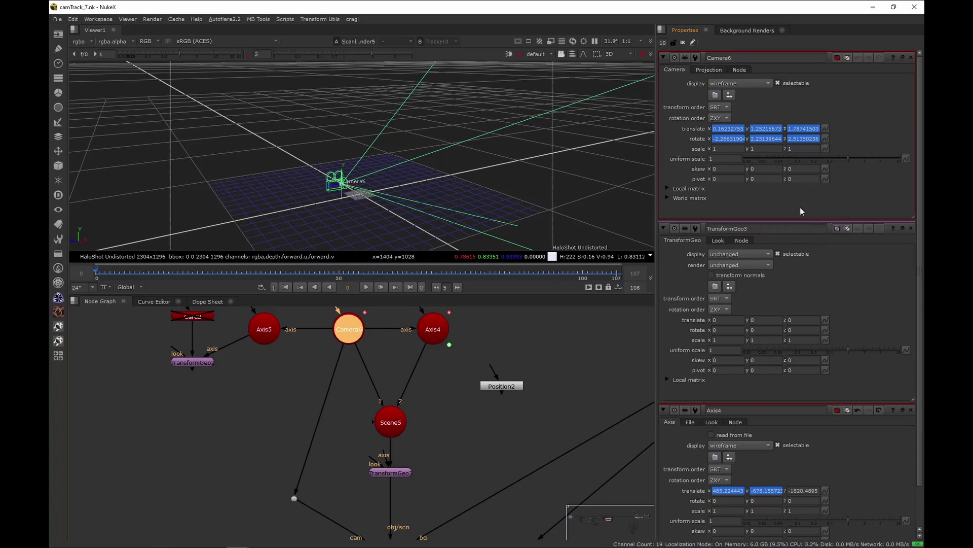
pyautogui.click(911, 58)
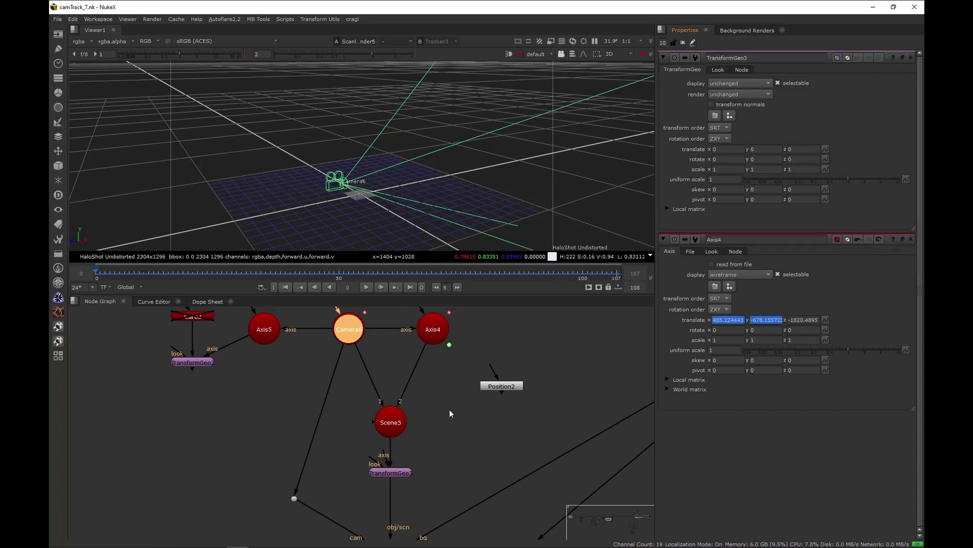
# - Paste the copied camera translate values as absolute values into TransformGeo3's pivot
pyautogui.click(391, 471)
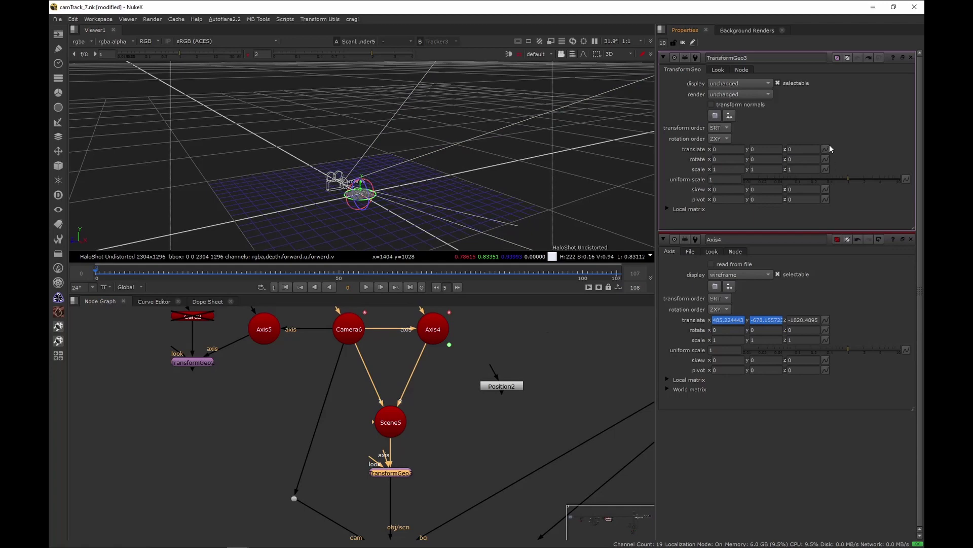
pyautogui.click(825, 199)
pyautogui.moveTo(847, 292)
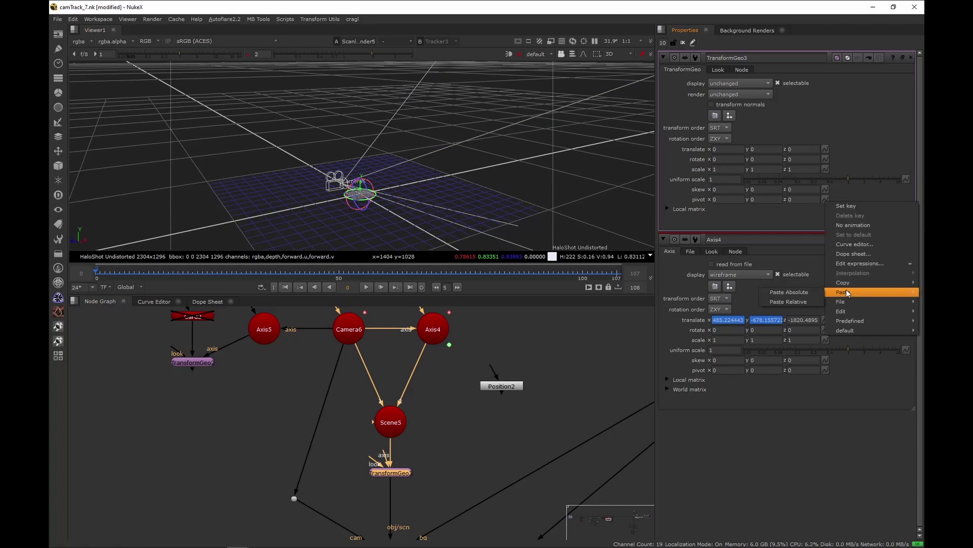
pyautogui.click(811, 294)
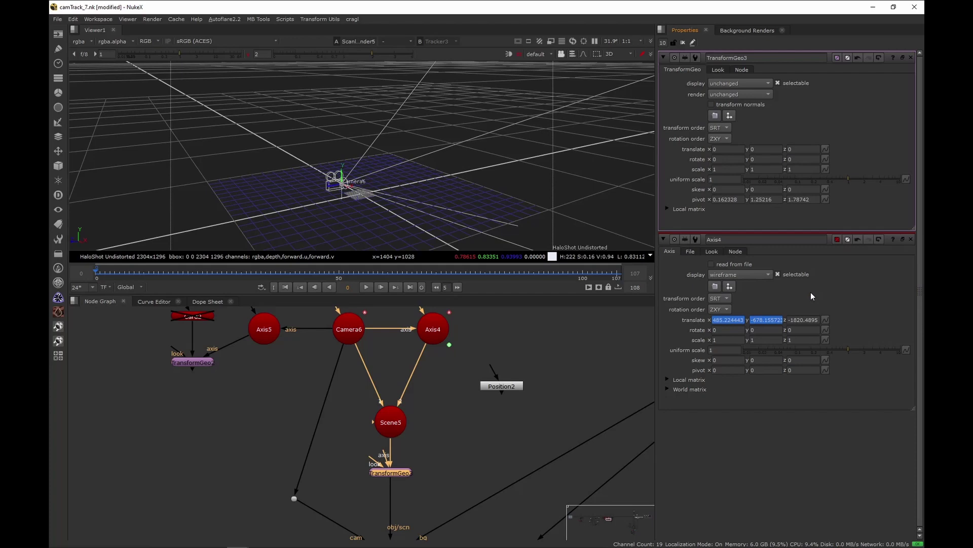
pyautogui.click(562, 383)
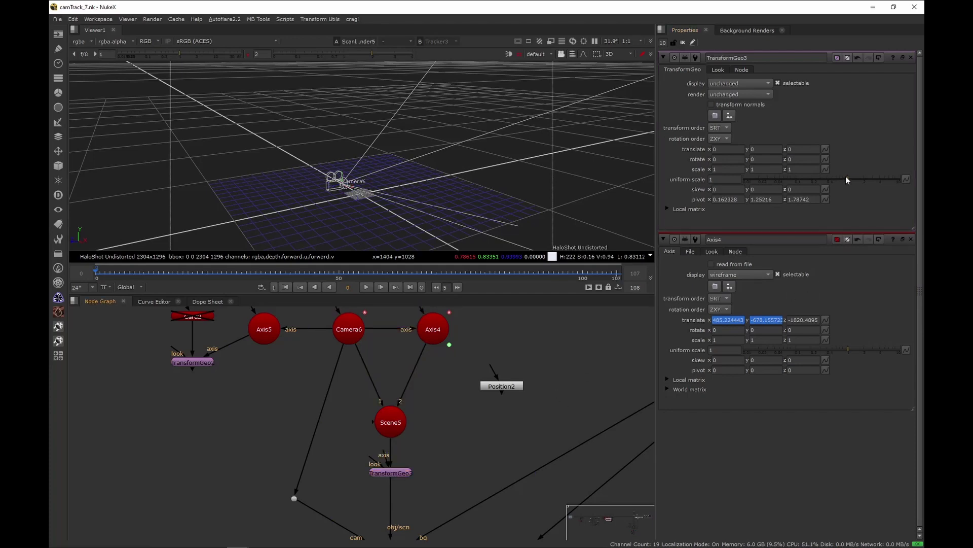
# - Reduce TransformGeo3's uniform scale to 0.01, checking Axis4's position in 3D at other frames
pyautogui.moveTo(846, 177); pyautogui.dragTo(747, 199)
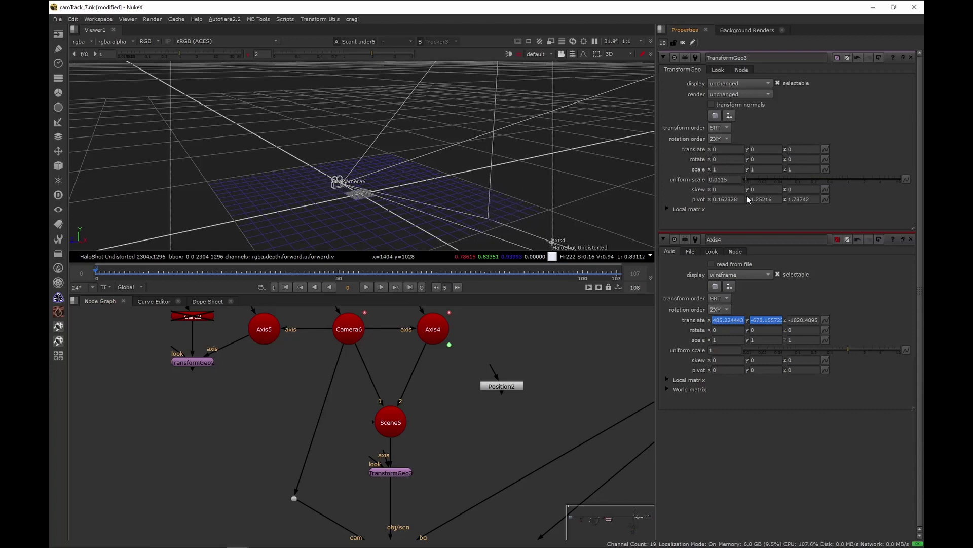
pyautogui.keyDown('ctrl'); pyautogui.moveTo(483, 178); pyautogui.dragTo(457, 182); pyautogui.keyUp('ctrl')
pyautogui.click(438, 329)
pyautogui.moveTo(517, 193)
pyautogui.keyDown('ctrl'); pyautogui.mouseDown()
pyautogui.moveTo(528, 175)
pyautogui.moveTo(516, 175)
pyautogui.mouseUp(); pyautogui.keyUp('ctrl')
pyautogui.moveTo(221, 272); pyautogui.dragTo(514, 273)
pyautogui.moveTo(764, 187)
pyautogui.mouseDown()
pyautogui.moveTo(723, 189)
pyautogui.moveTo(751, 192)
pyautogui.mouseUp()
pyautogui.moveTo(815, 178); pyautogui.dragTo(745, 194)
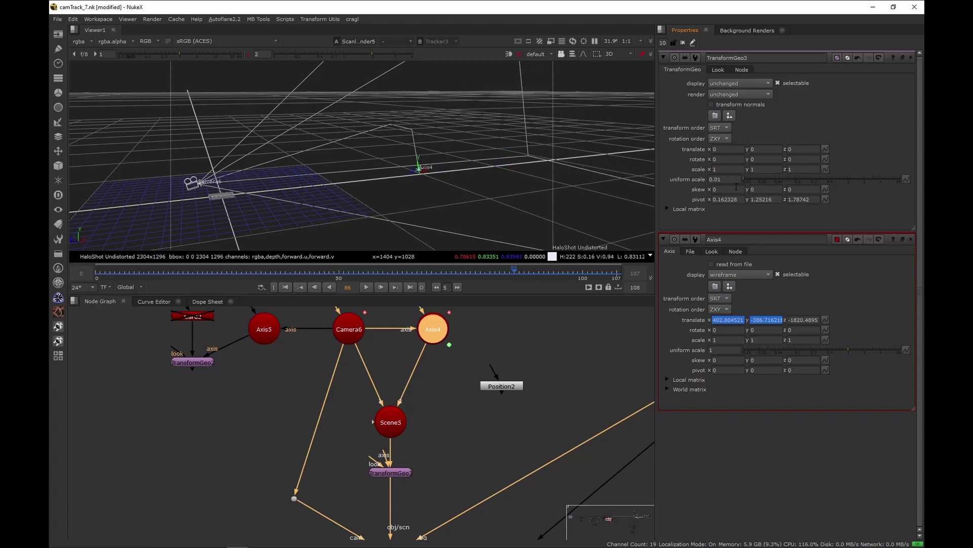
# - Try lowering TransformGeo3's uniform scale in small increments to 0.004
pyautogui.click(735, 180)
pyautogui.press('Down')
pyautogui.press('Down')
pyautogui.press('Down')
pyautogui.press('Down')
pyautogui.press('Down')
pyautogui.press('Down')
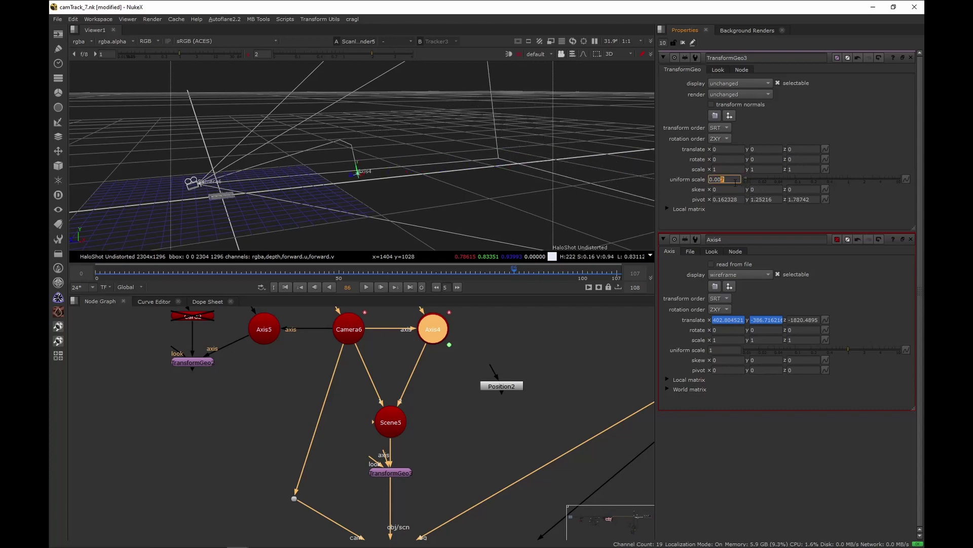
pyautogui.click(569, 333)
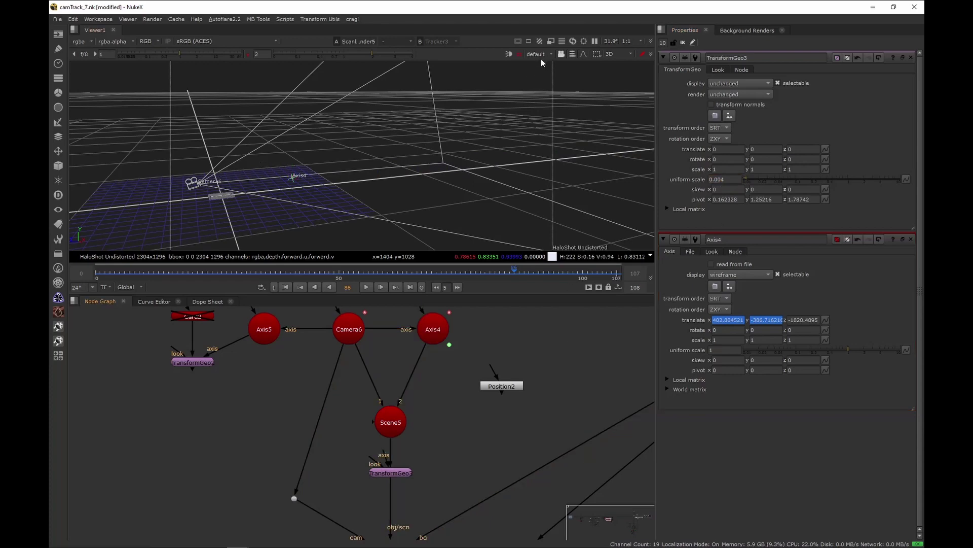
# - Look through Camera6 in the viewer and scrub the timeline to check Axis4 against the actor's hips
pyautogui.click(536, 54)
pyautogui.click(540, 73)
pyautogui.scroll(-1, 510, 152)
pyautogui.moveTo(508, 157); pyautogui.dragTo(484, 142, button='middle')
pyautogui.moveTo(308, 272); pyautogui.dragTo(430, 274)
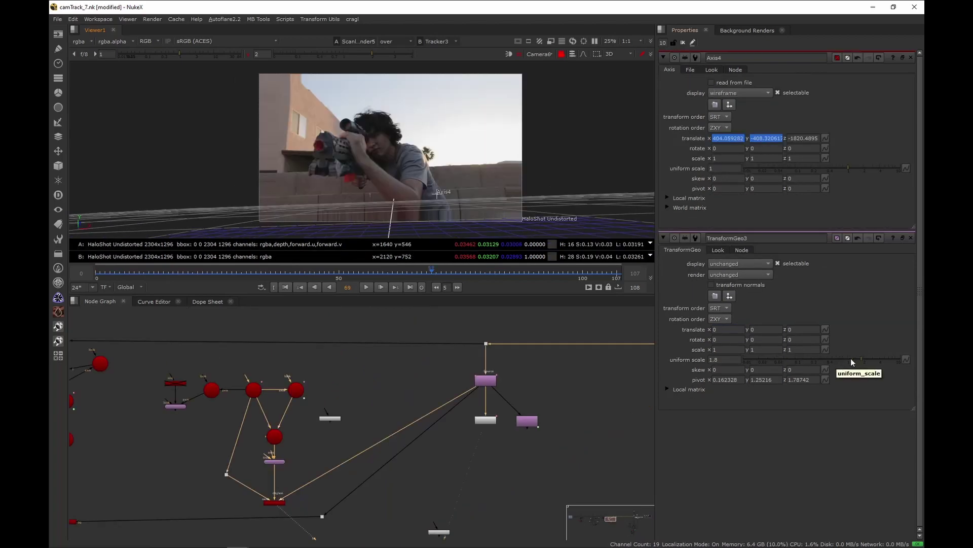
# - Play the shot from the first frame with a close view of Axis4 to check how it follows the hips
pyautogui.scroll(5, 440, 193)
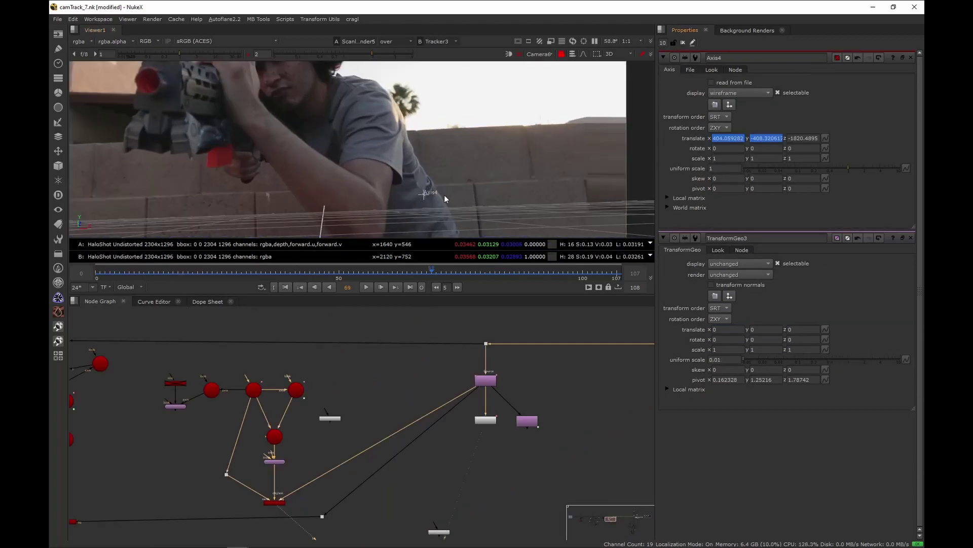
pyautogui.press('Home')
pyautogui.press('l')
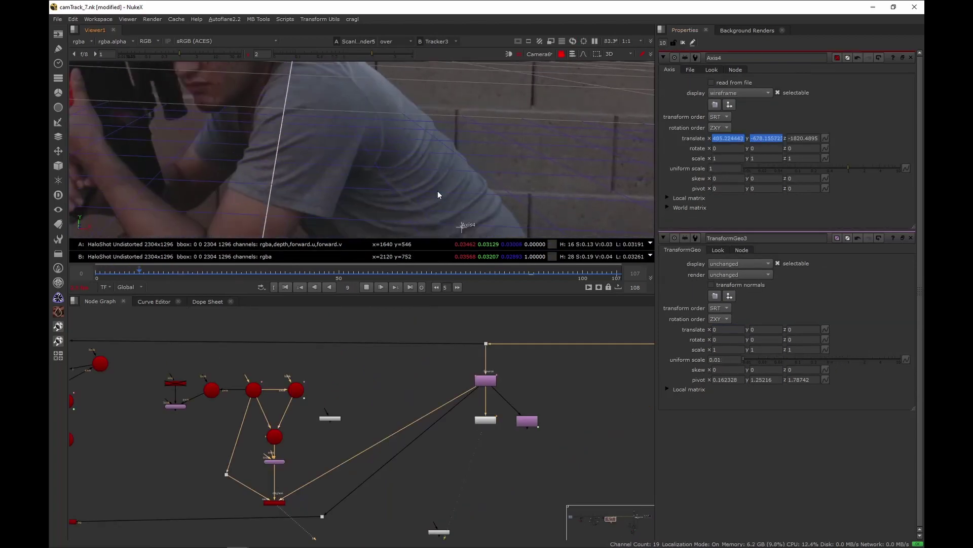
pyautogui.scroll(-1, 442, 193)
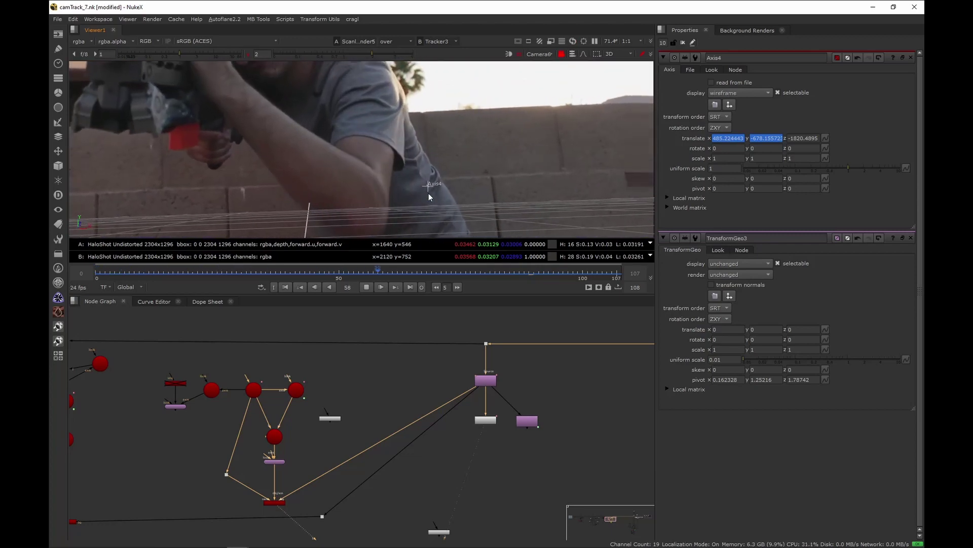
pyautogui.press('k')
pyautogui.scroll(-3, 458, 172)
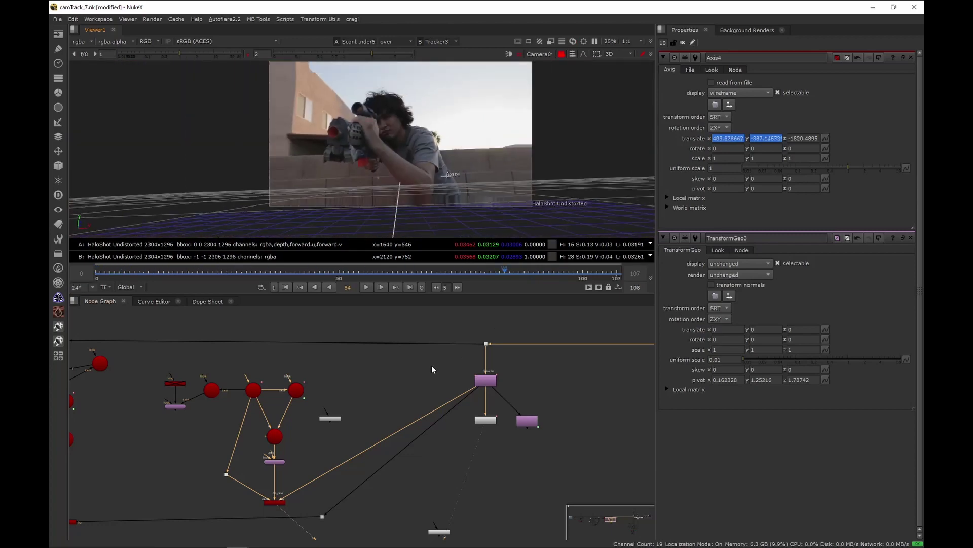
# - Scrub the whole shot back to frame 0 to check Axis4's alignment and save the script
pyautogui.moveTo(464, 113); pyautogui.dragTo(435, 138, button='middle')
pyautogui.scroll(3, 436, 137)
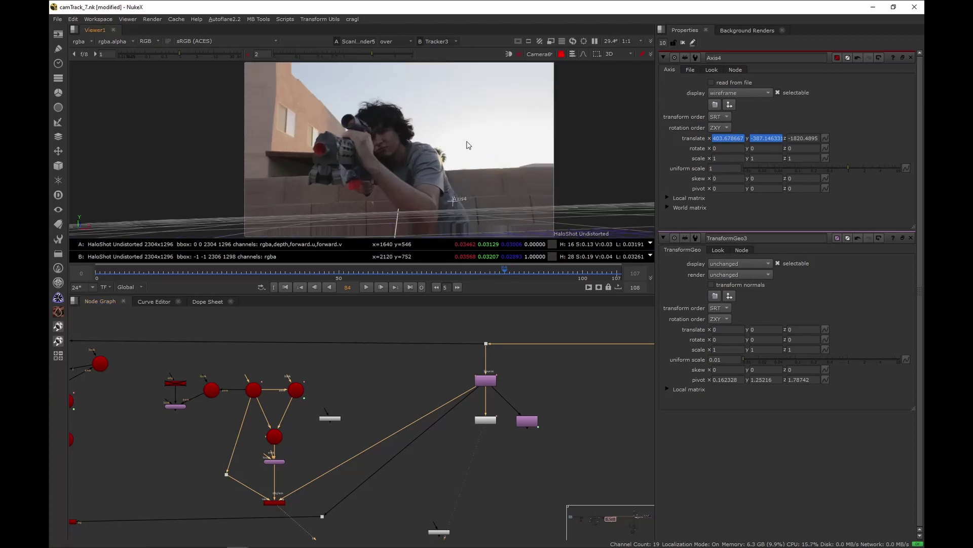
pyautogui.click(617, 274)
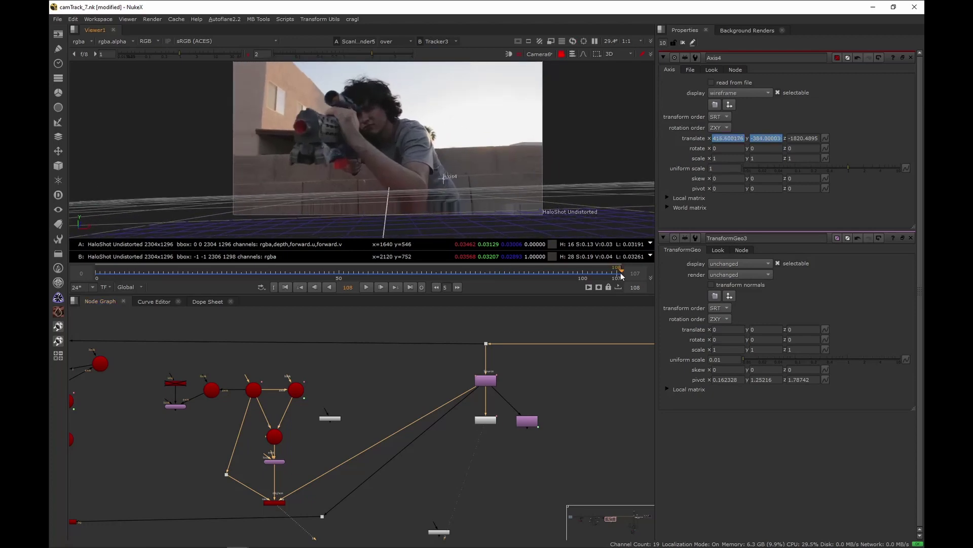
pyautogui.moveTo(617, 276); pyautogui.dragTo(98, 277)
pyautogui.hotkey('ctrl', 's')
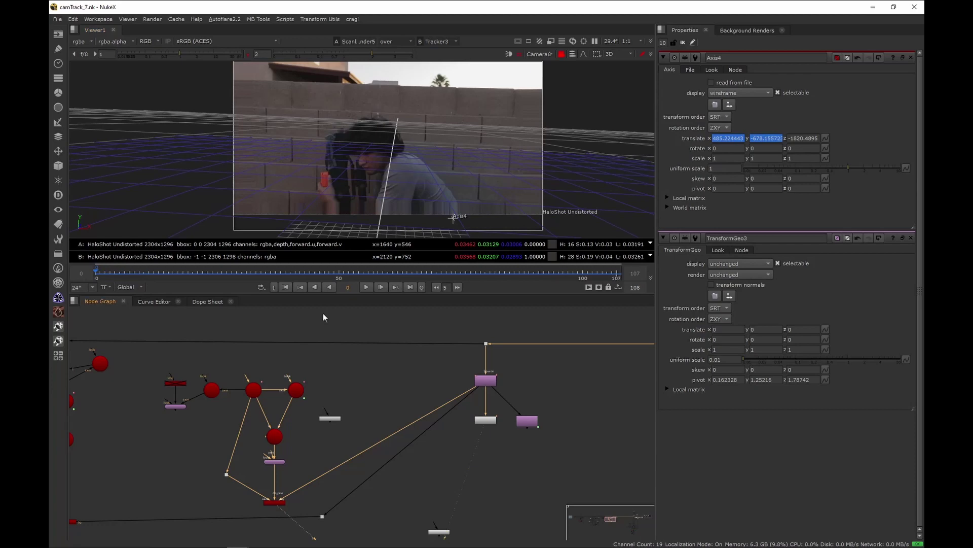
pyautogui.moveTo(379, 162); pyautogui.dragTo(386, 162, button='middle')
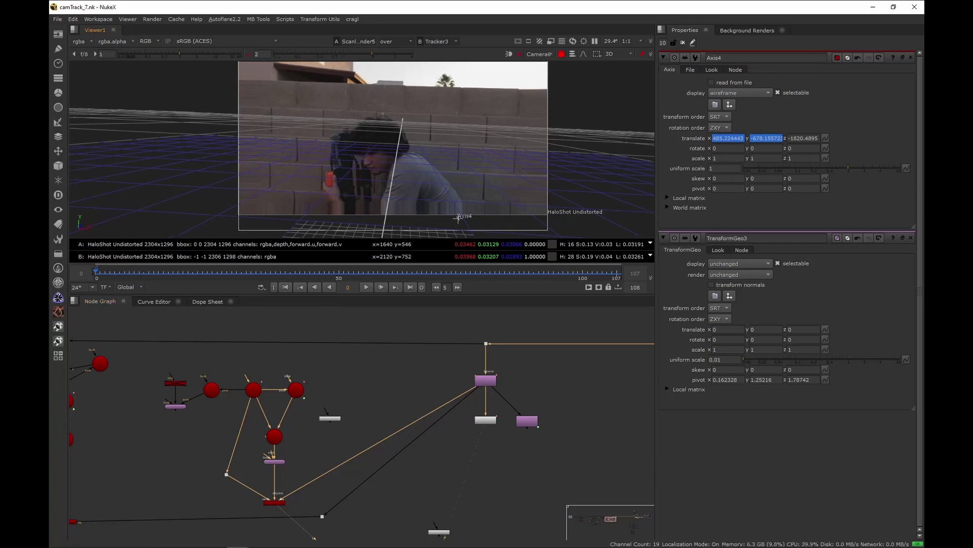
pyautogui.moveTo(583, 279); pyautogui.dragTo(93, 283)
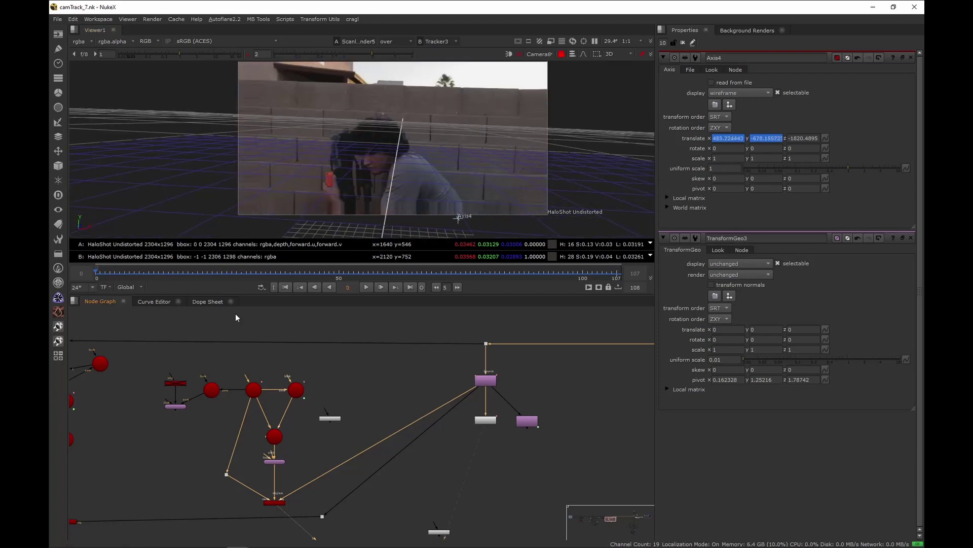